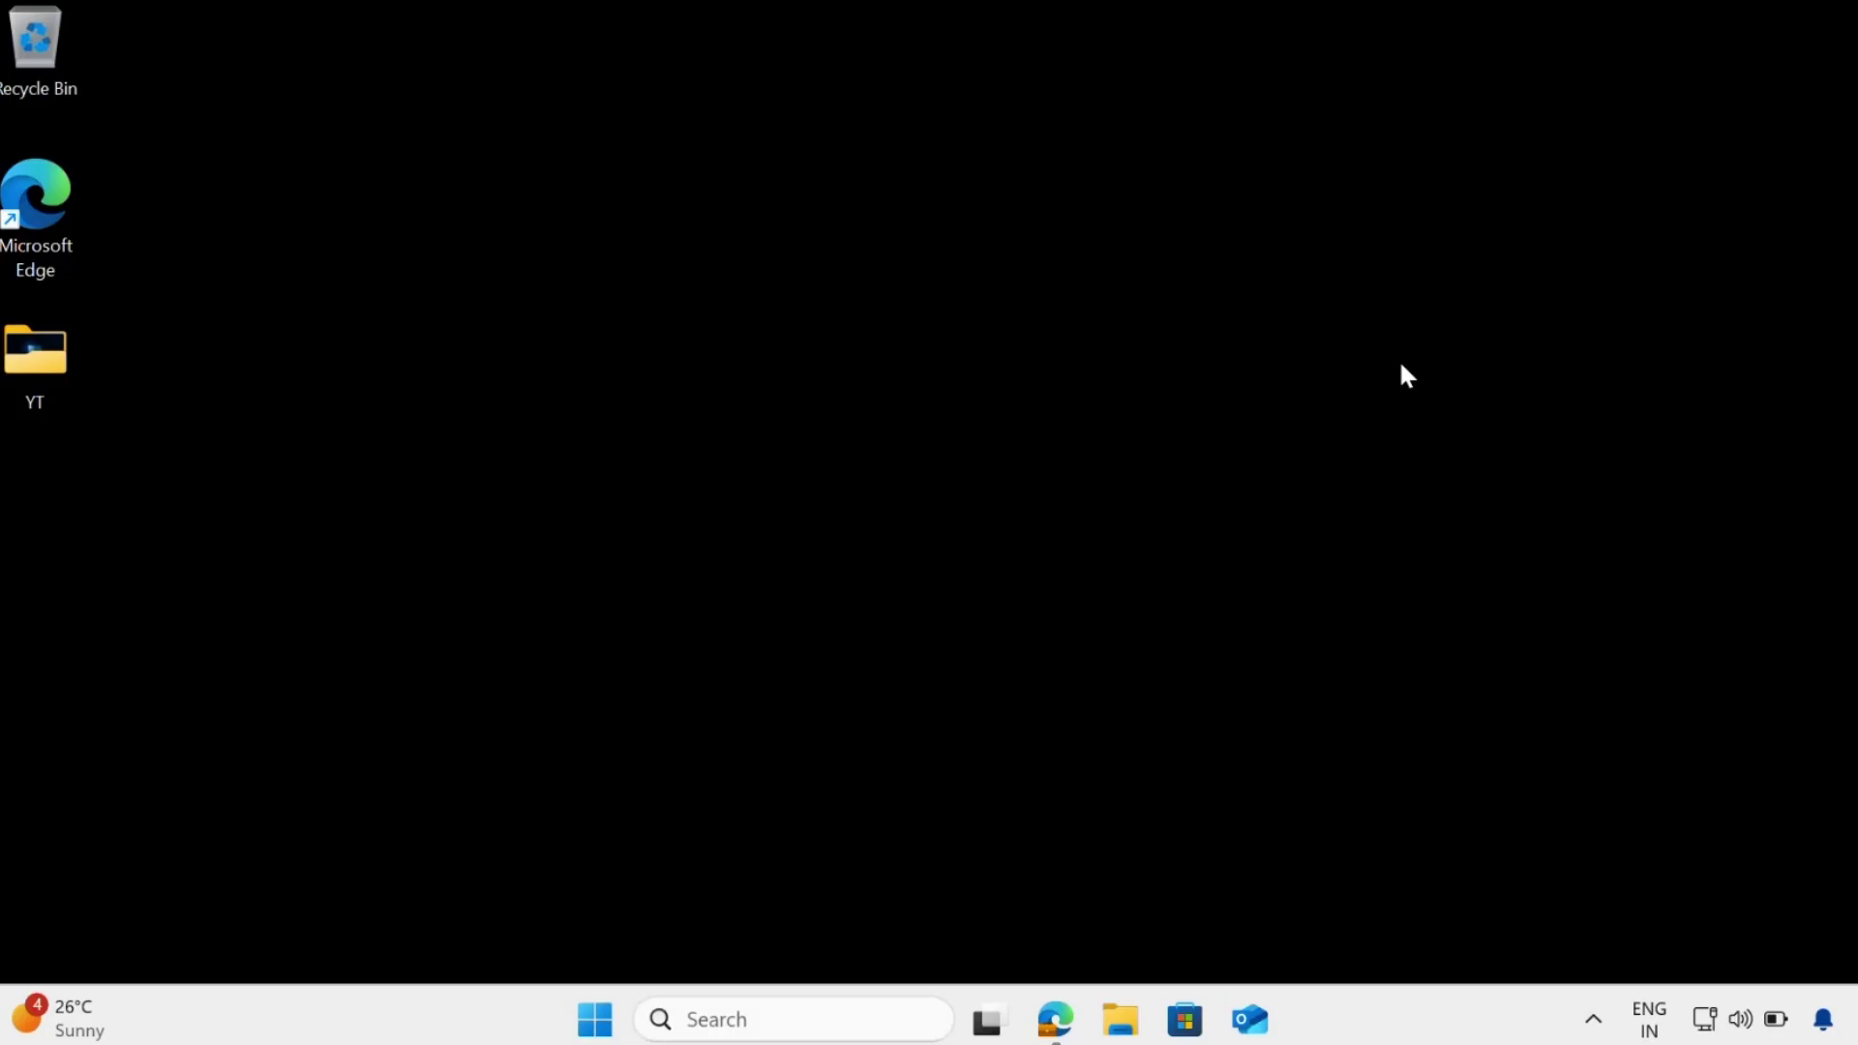
Step: Check the Windows version with winver in the About Windows dialog, then close it
{"action": "left_click", "coordinate": [787, 1018]}
{"action": "type", "text": "win"}
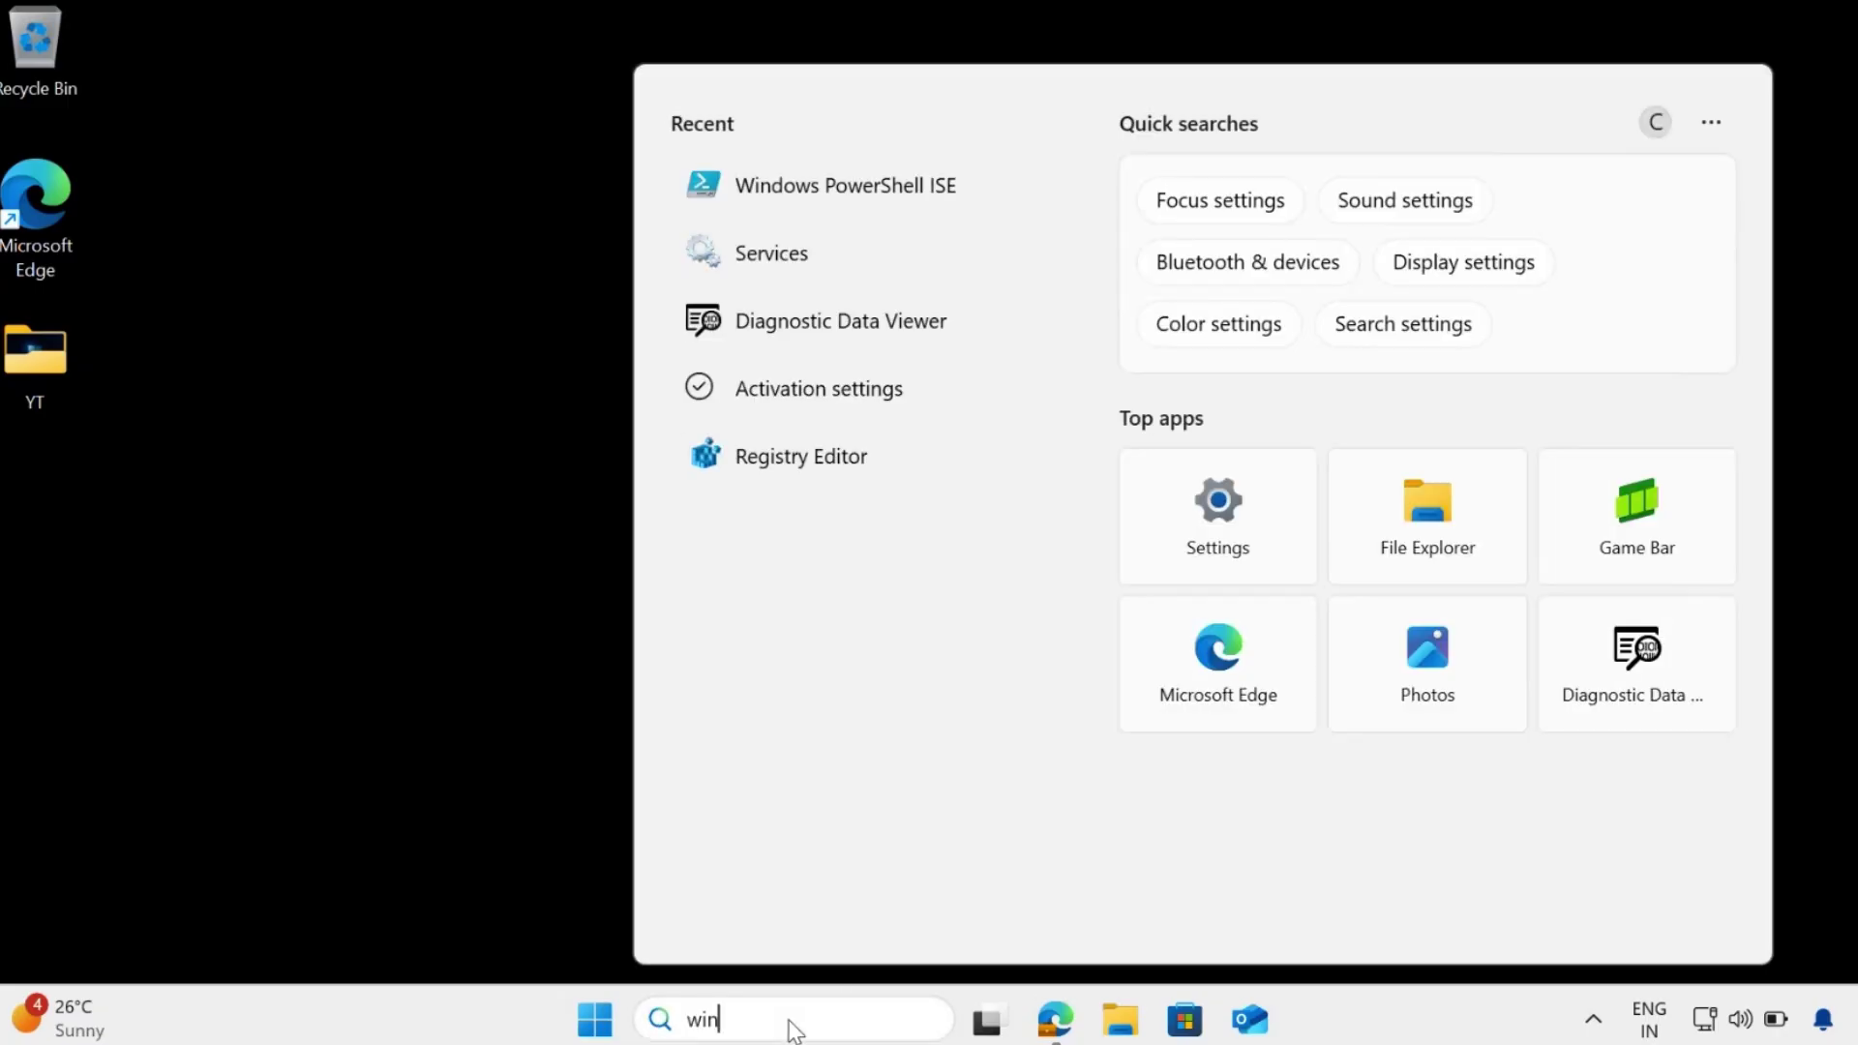
{"action": "type", "text": "ver"}
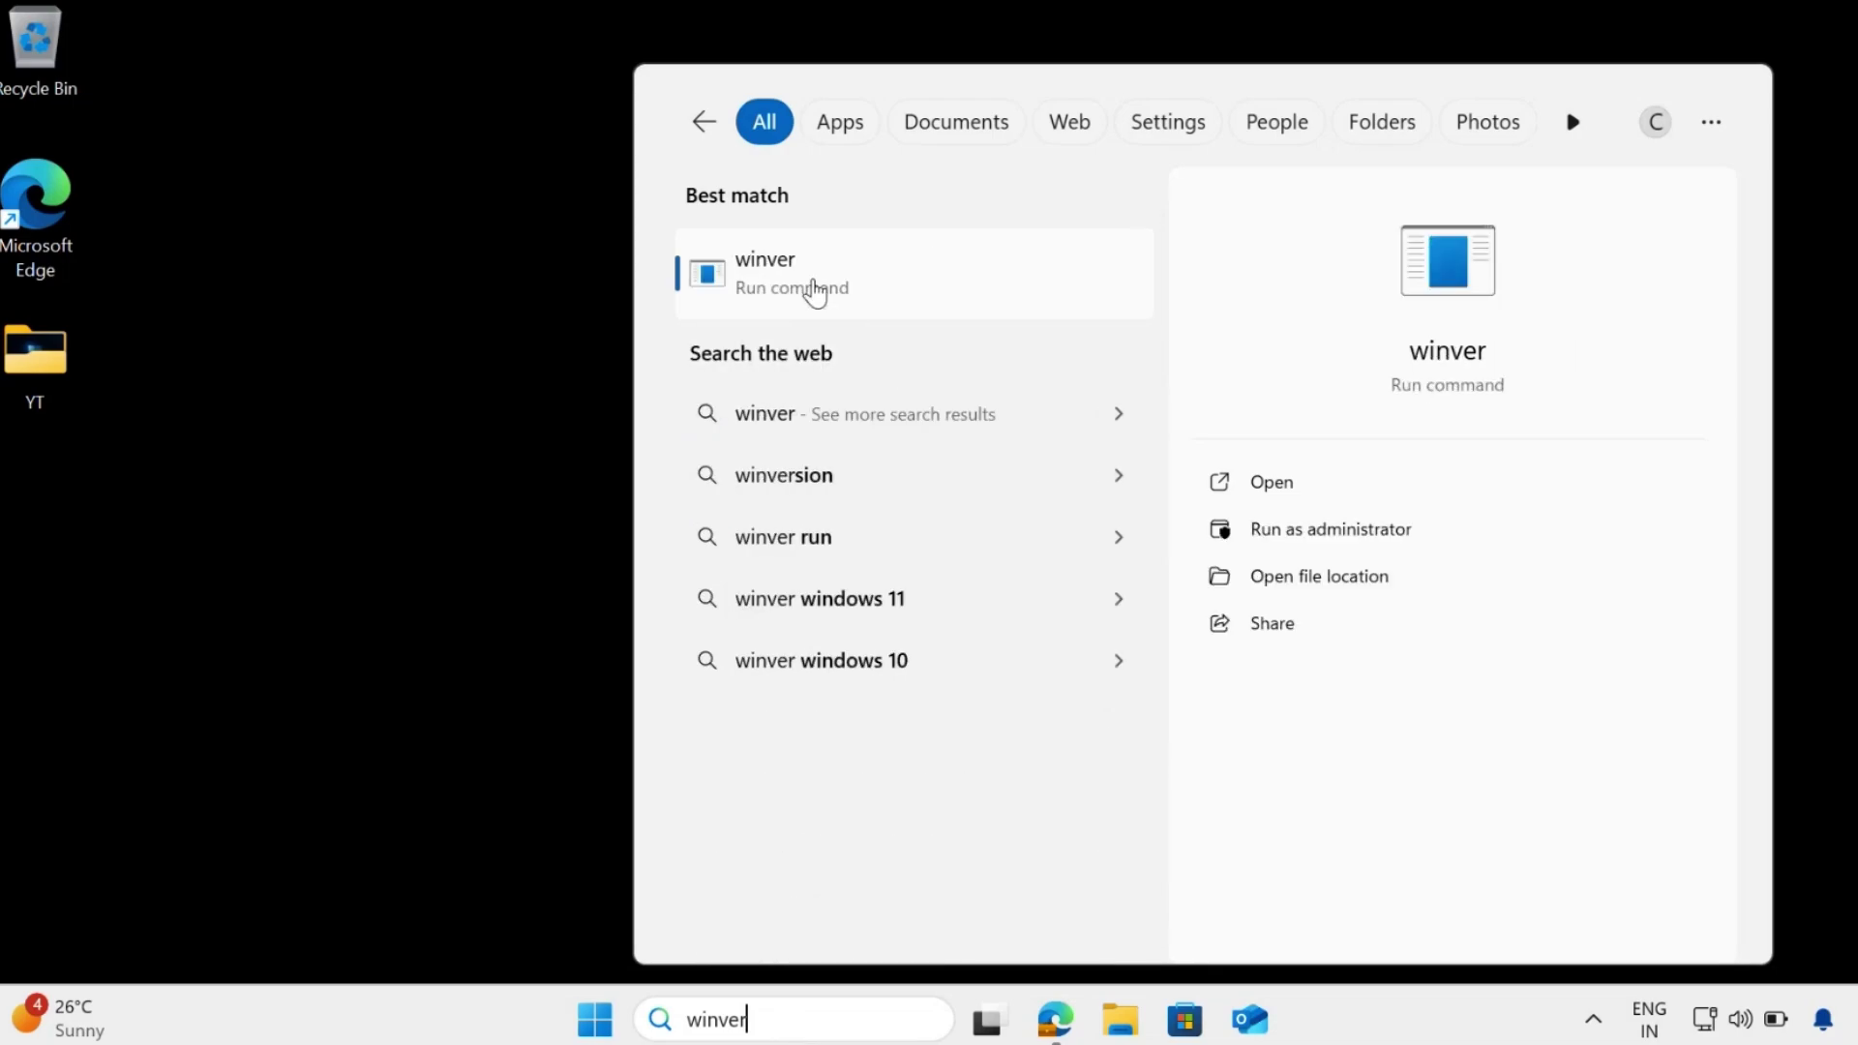
{"action": "left_click", "coordinate": [815, 281]}
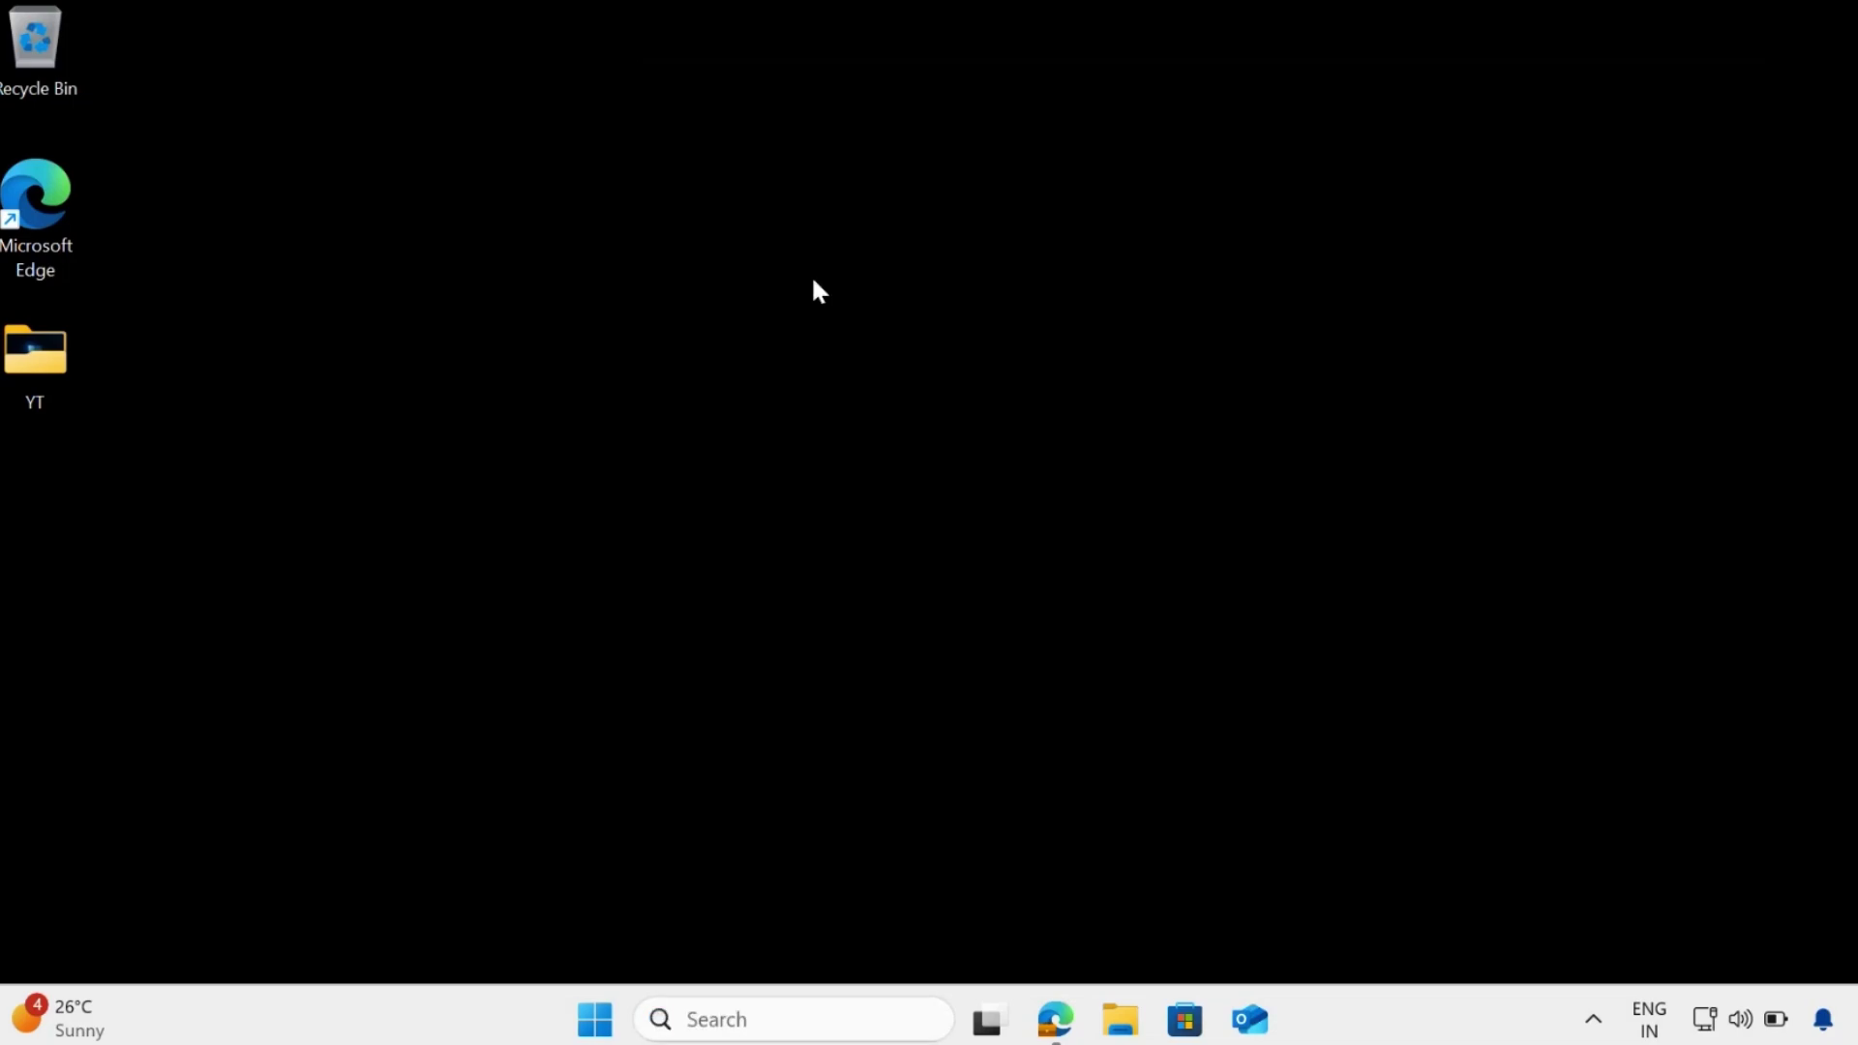
{"action": "left_click_drag", "start_coordinate": [410, 66], "coordinate": [694, 87]}
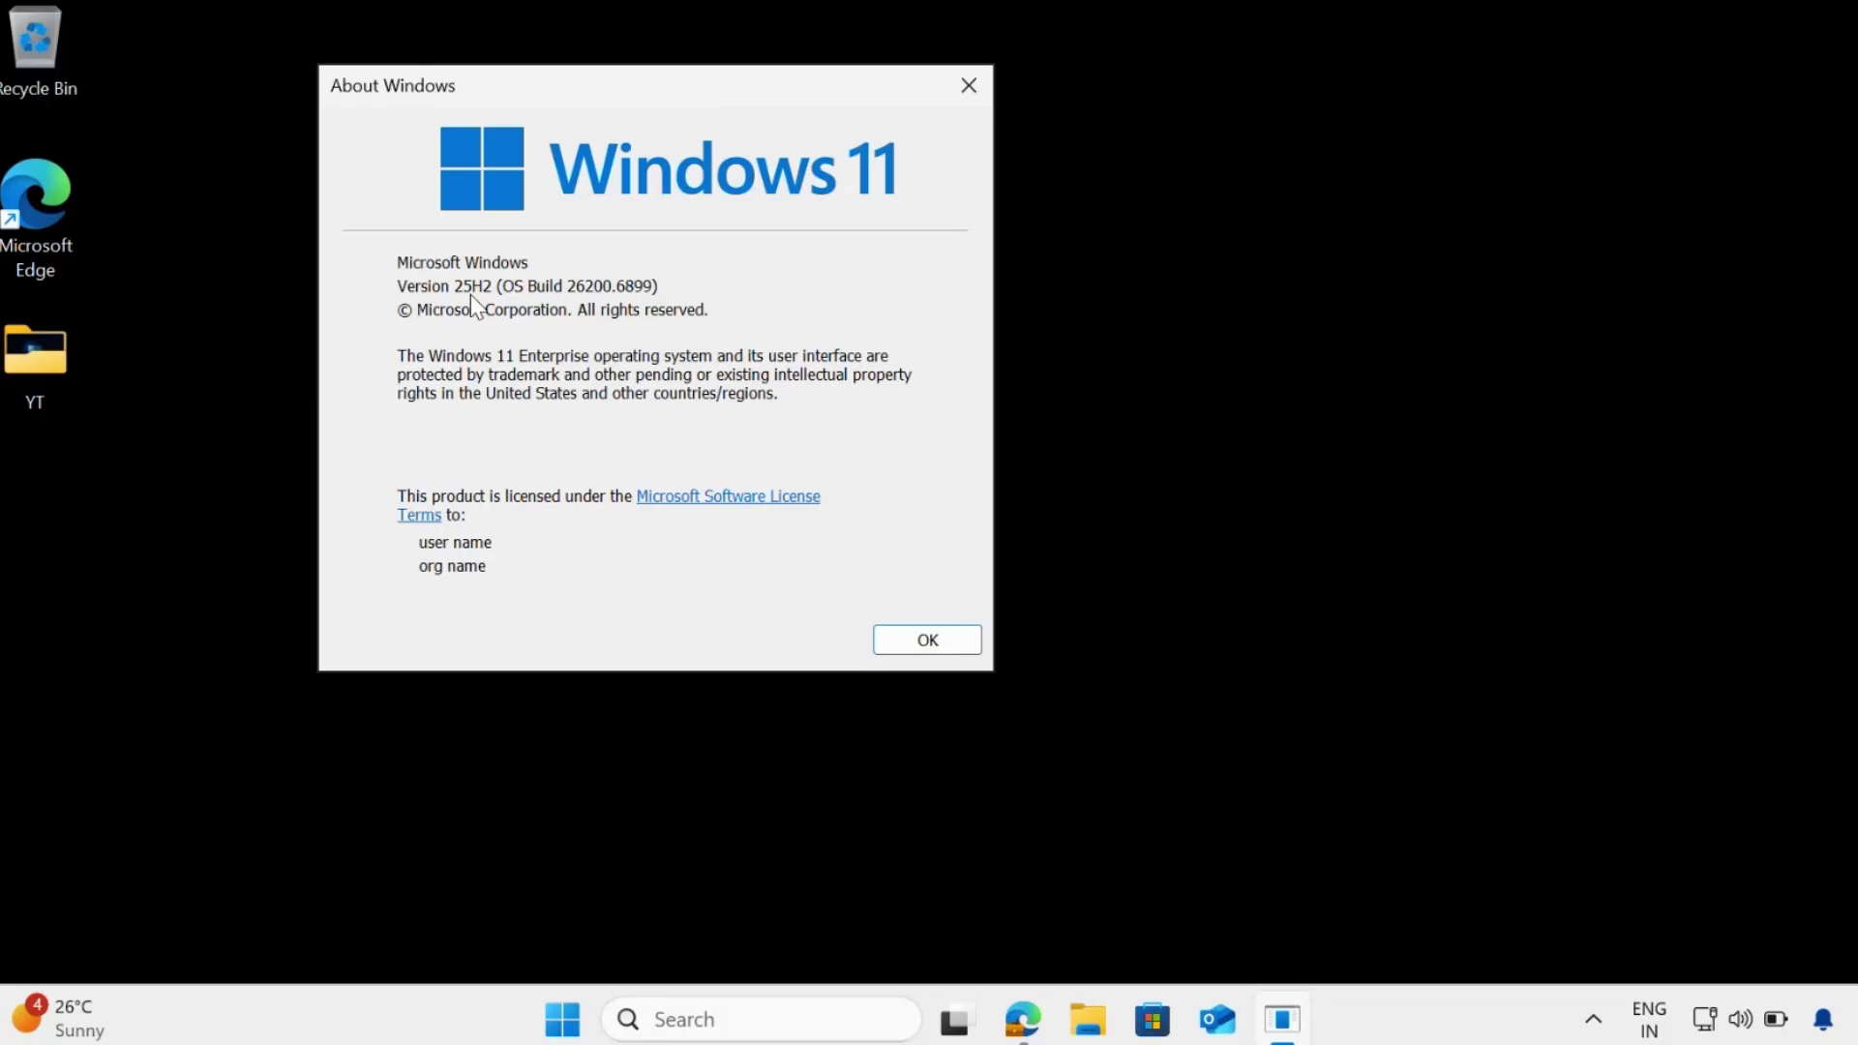
{"action": "left_click", "coordinate": [969, 86]}
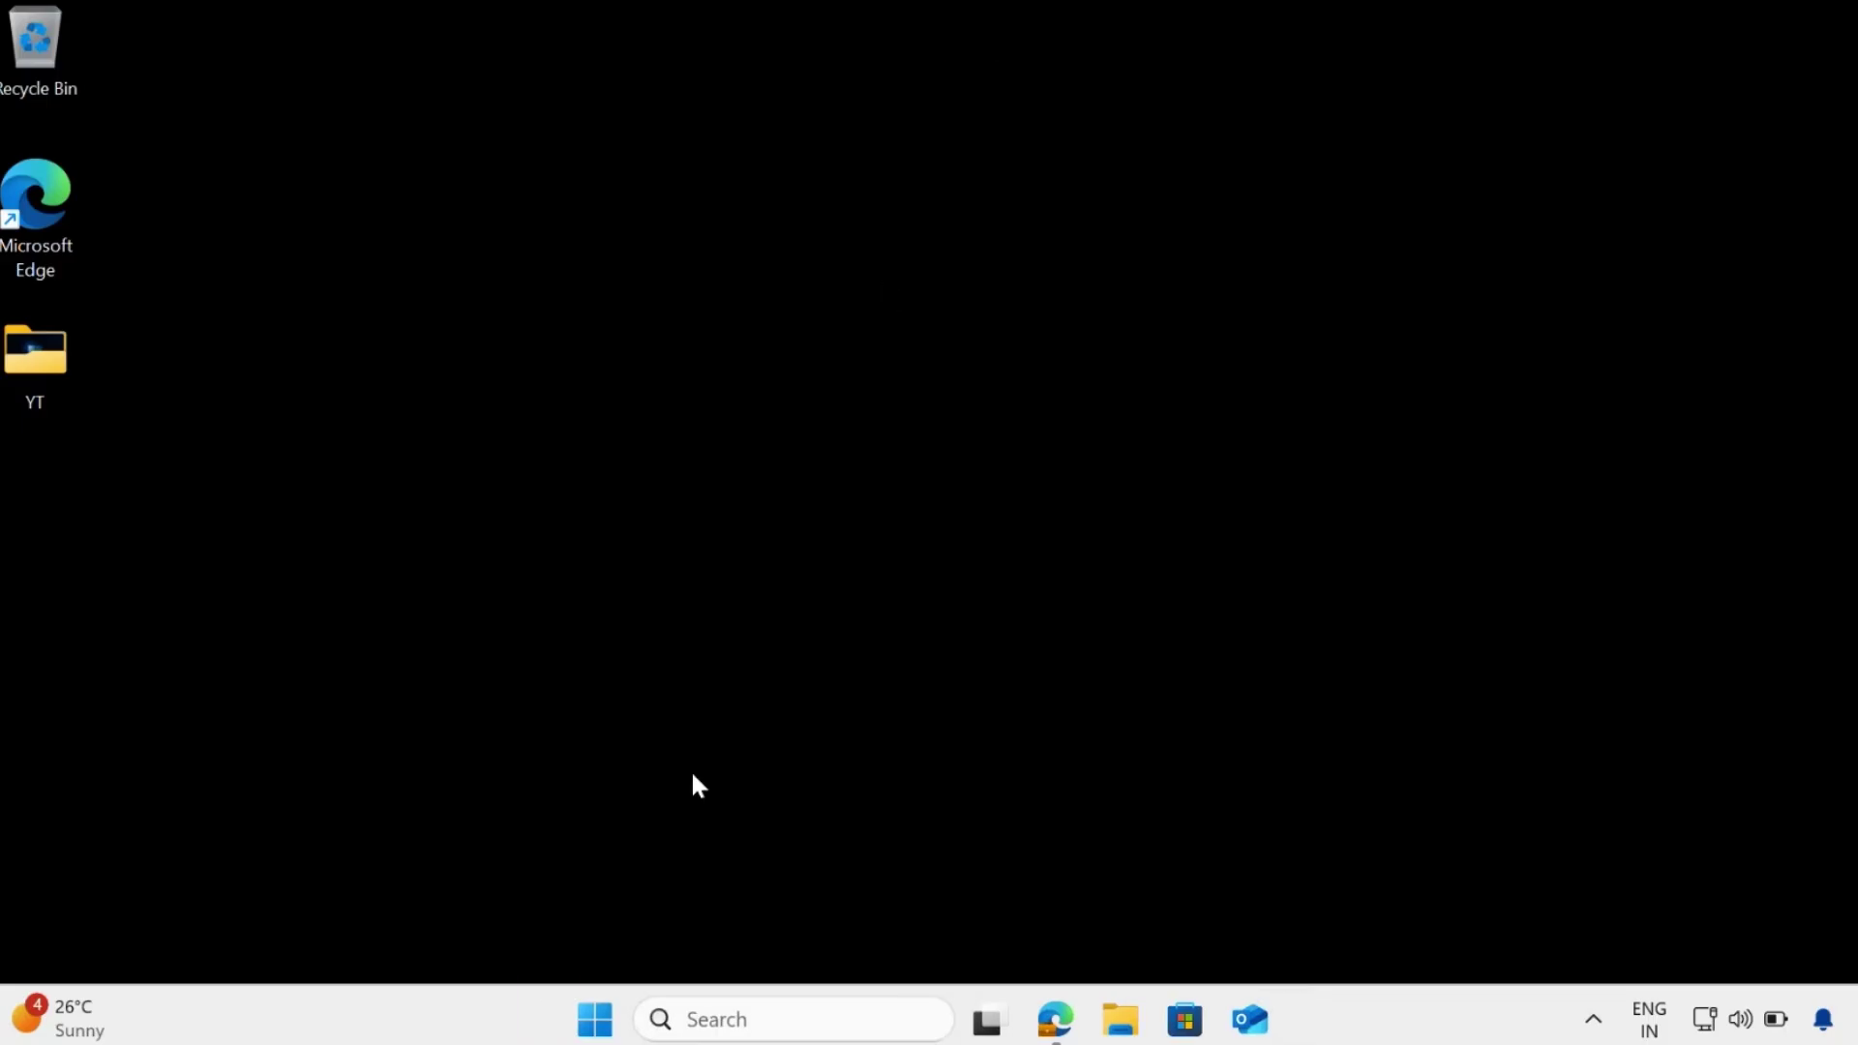
Step: Filter Settings' installed apps by 'to do', showing Microsoft To Do (16.0 KB) still present
{"action": "left_click", "coordinate": [595, 1019]}
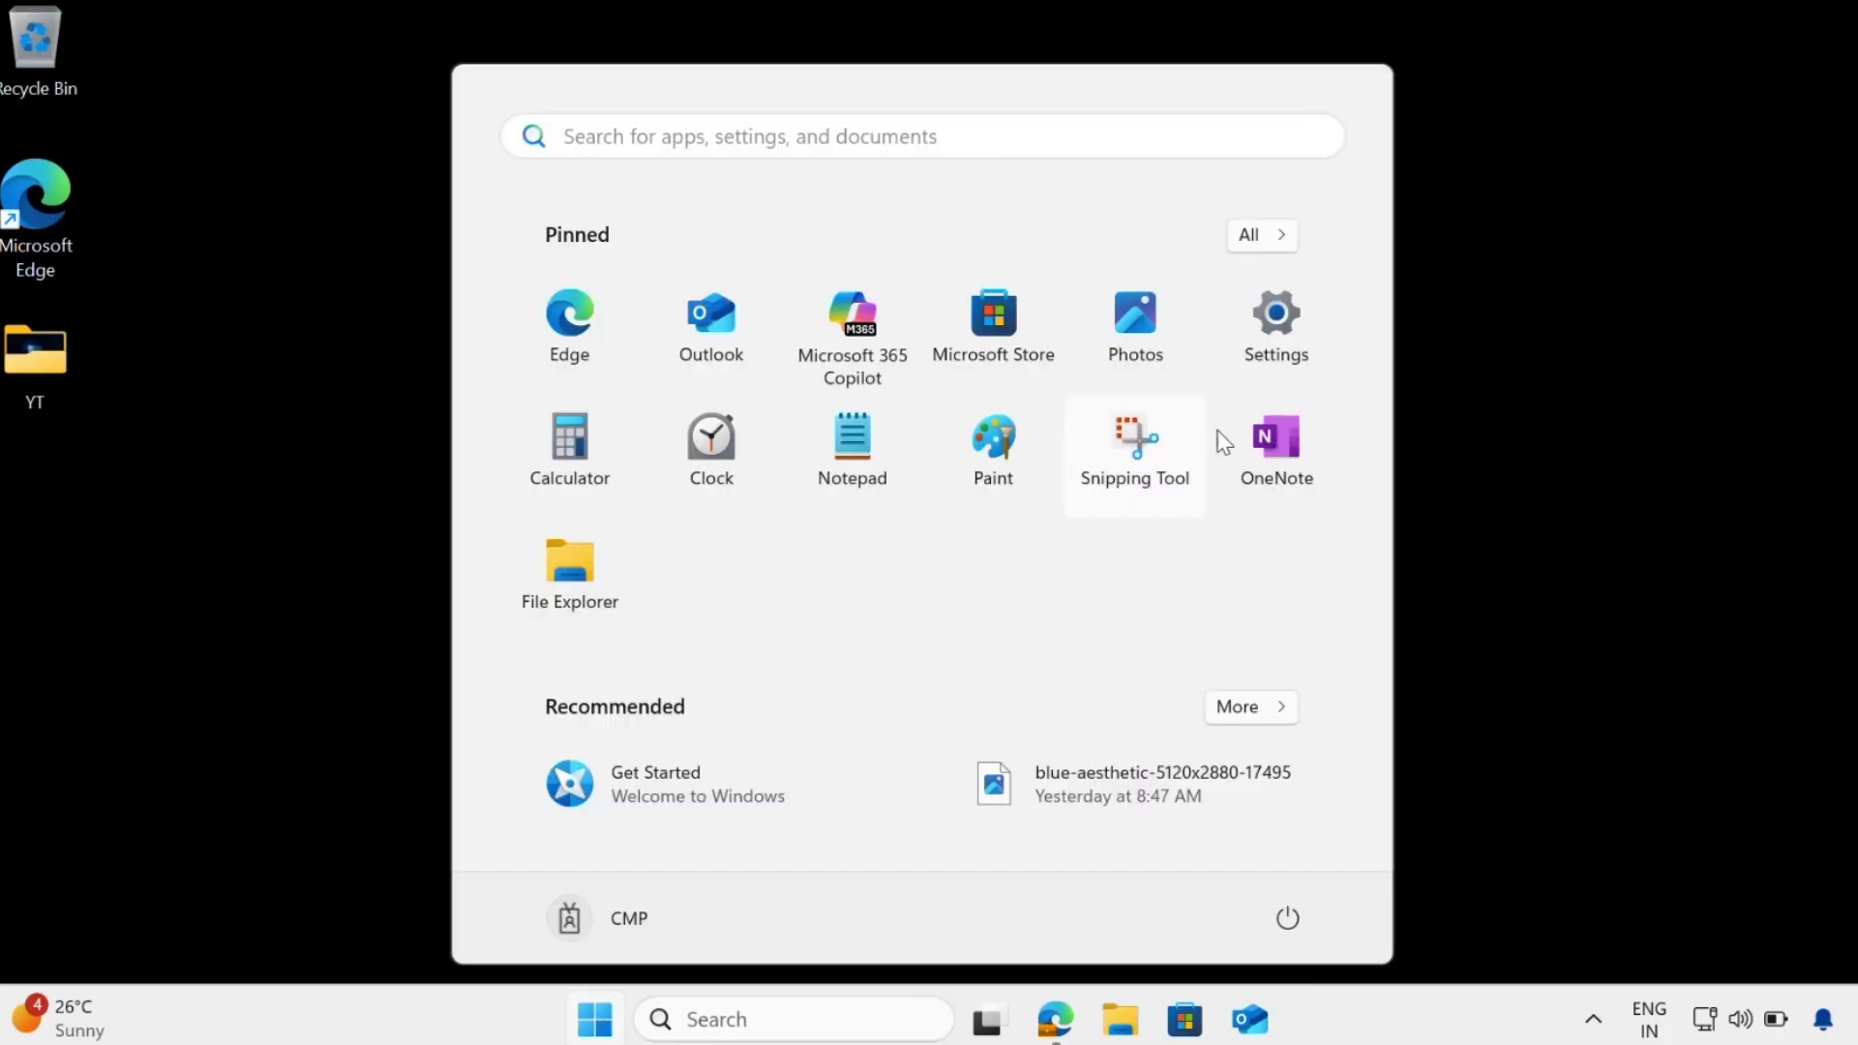
{"action": "left_click", "coordinate": [1312, 306]}
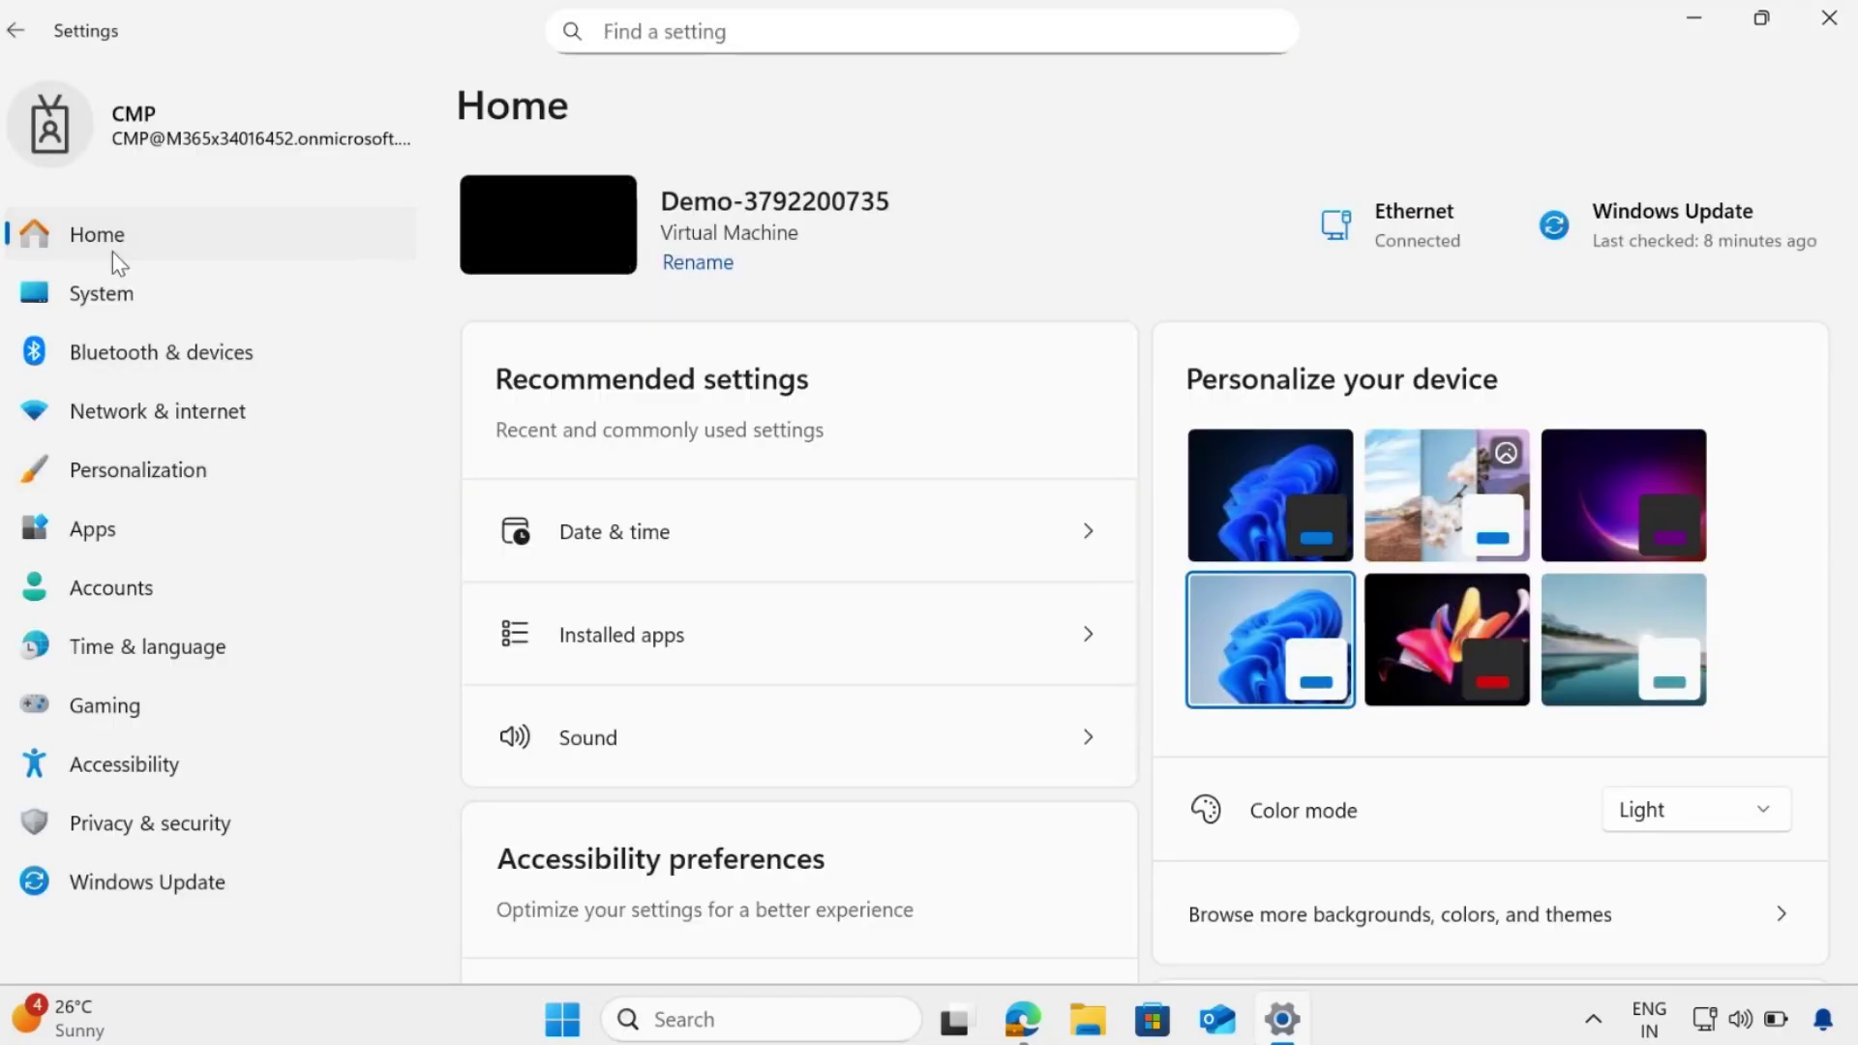
{"action": "left_click", "coordinate": [91, 543]}
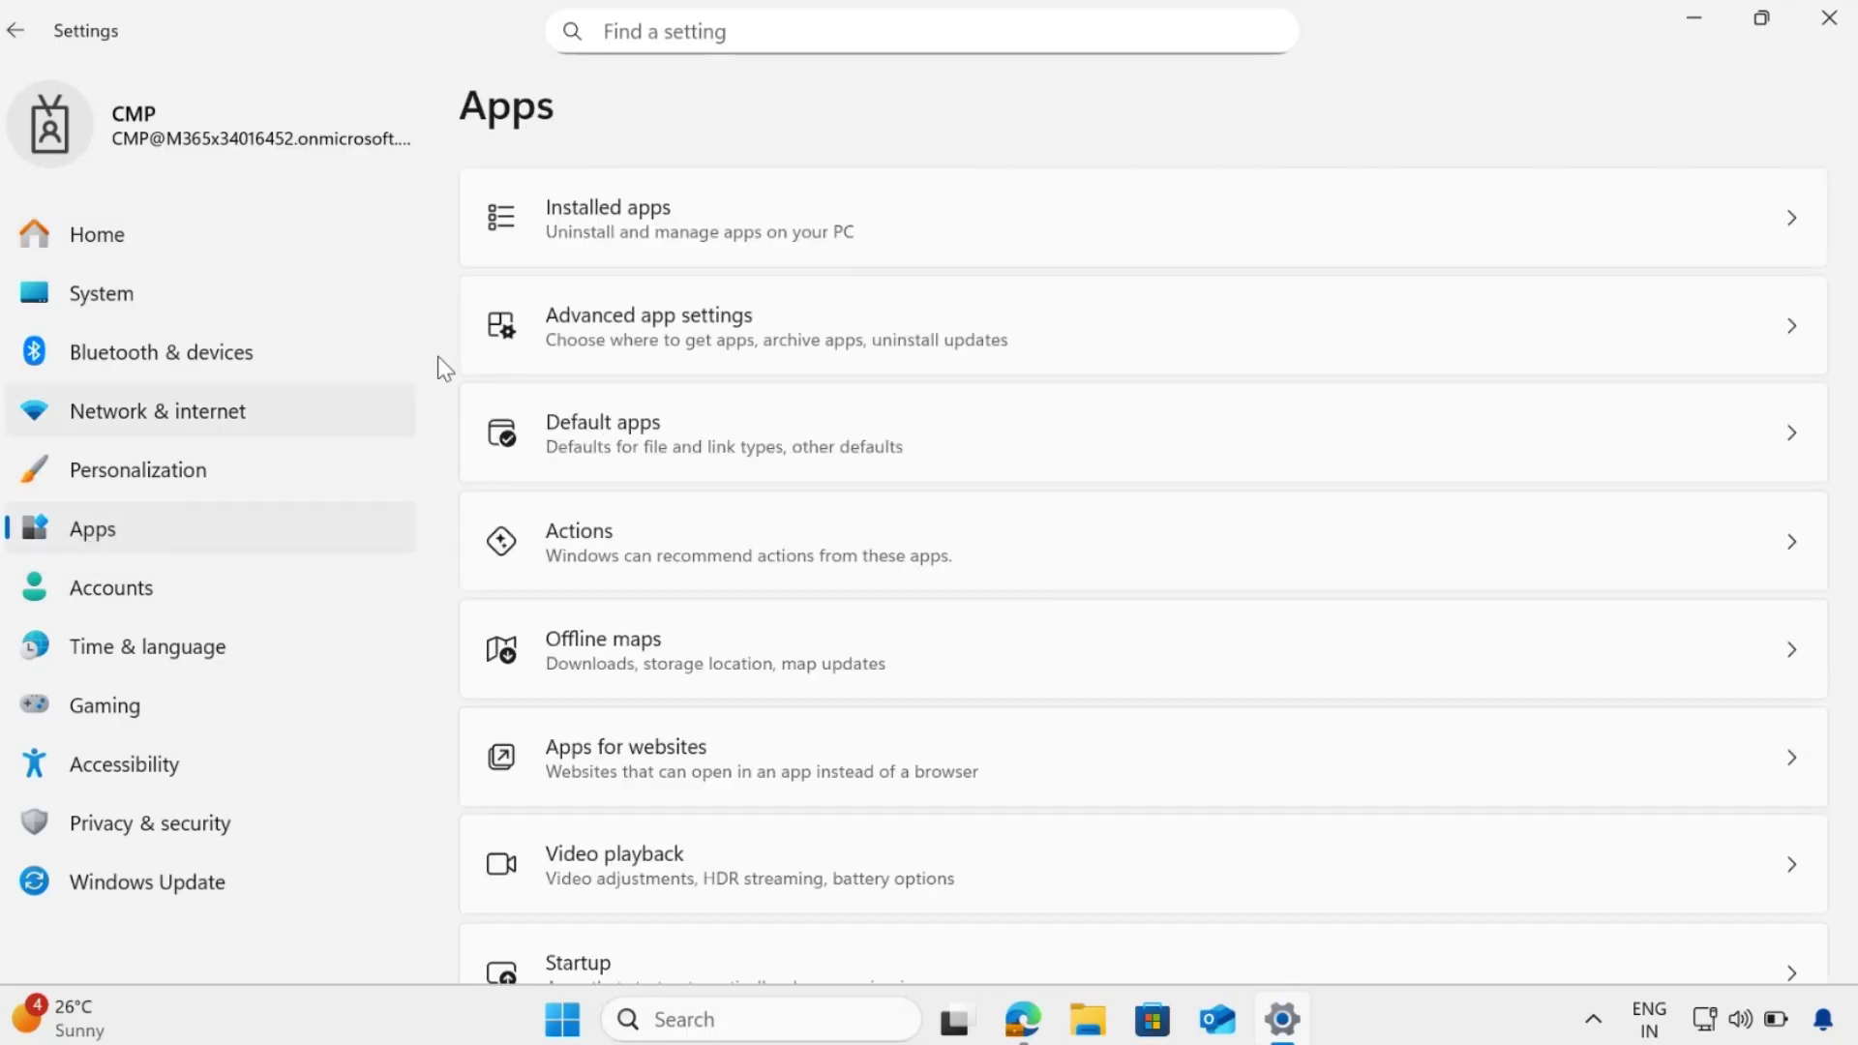
{"action": "left_click", "coordinate": [608, 230]}
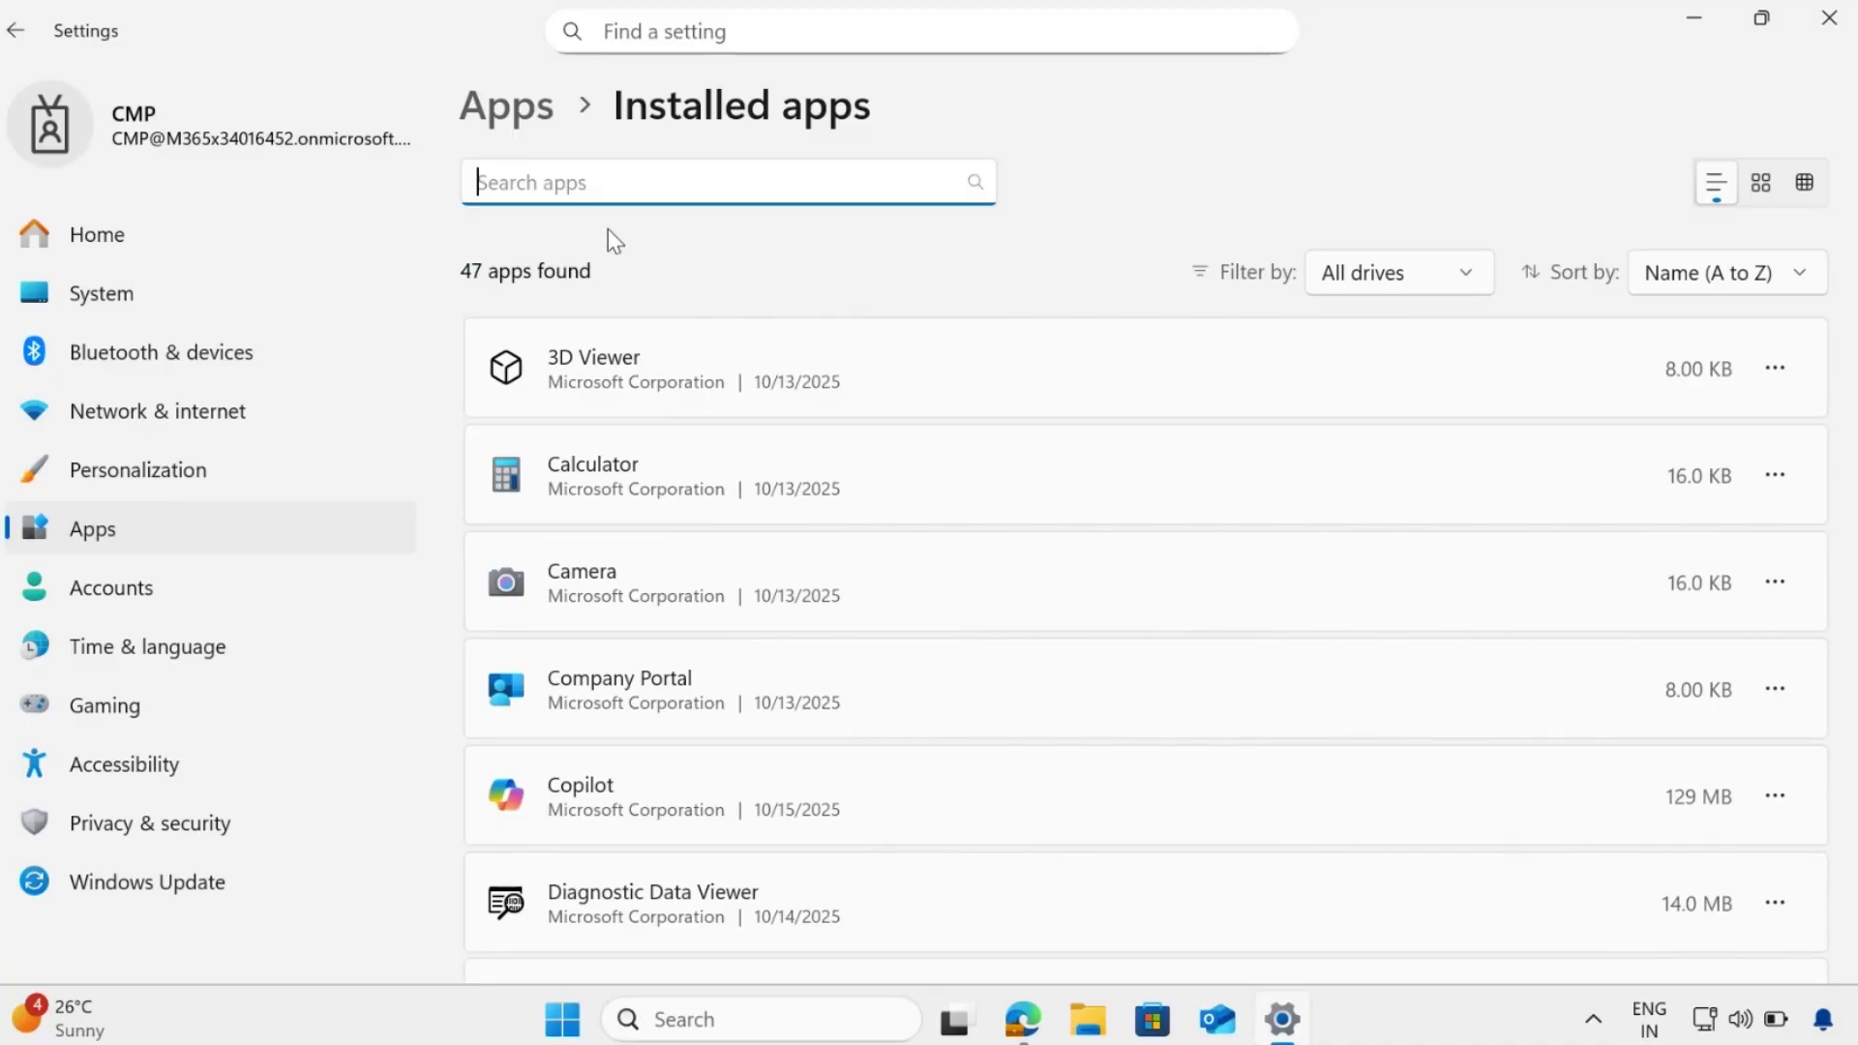
{"action": "type", "text": "t"}
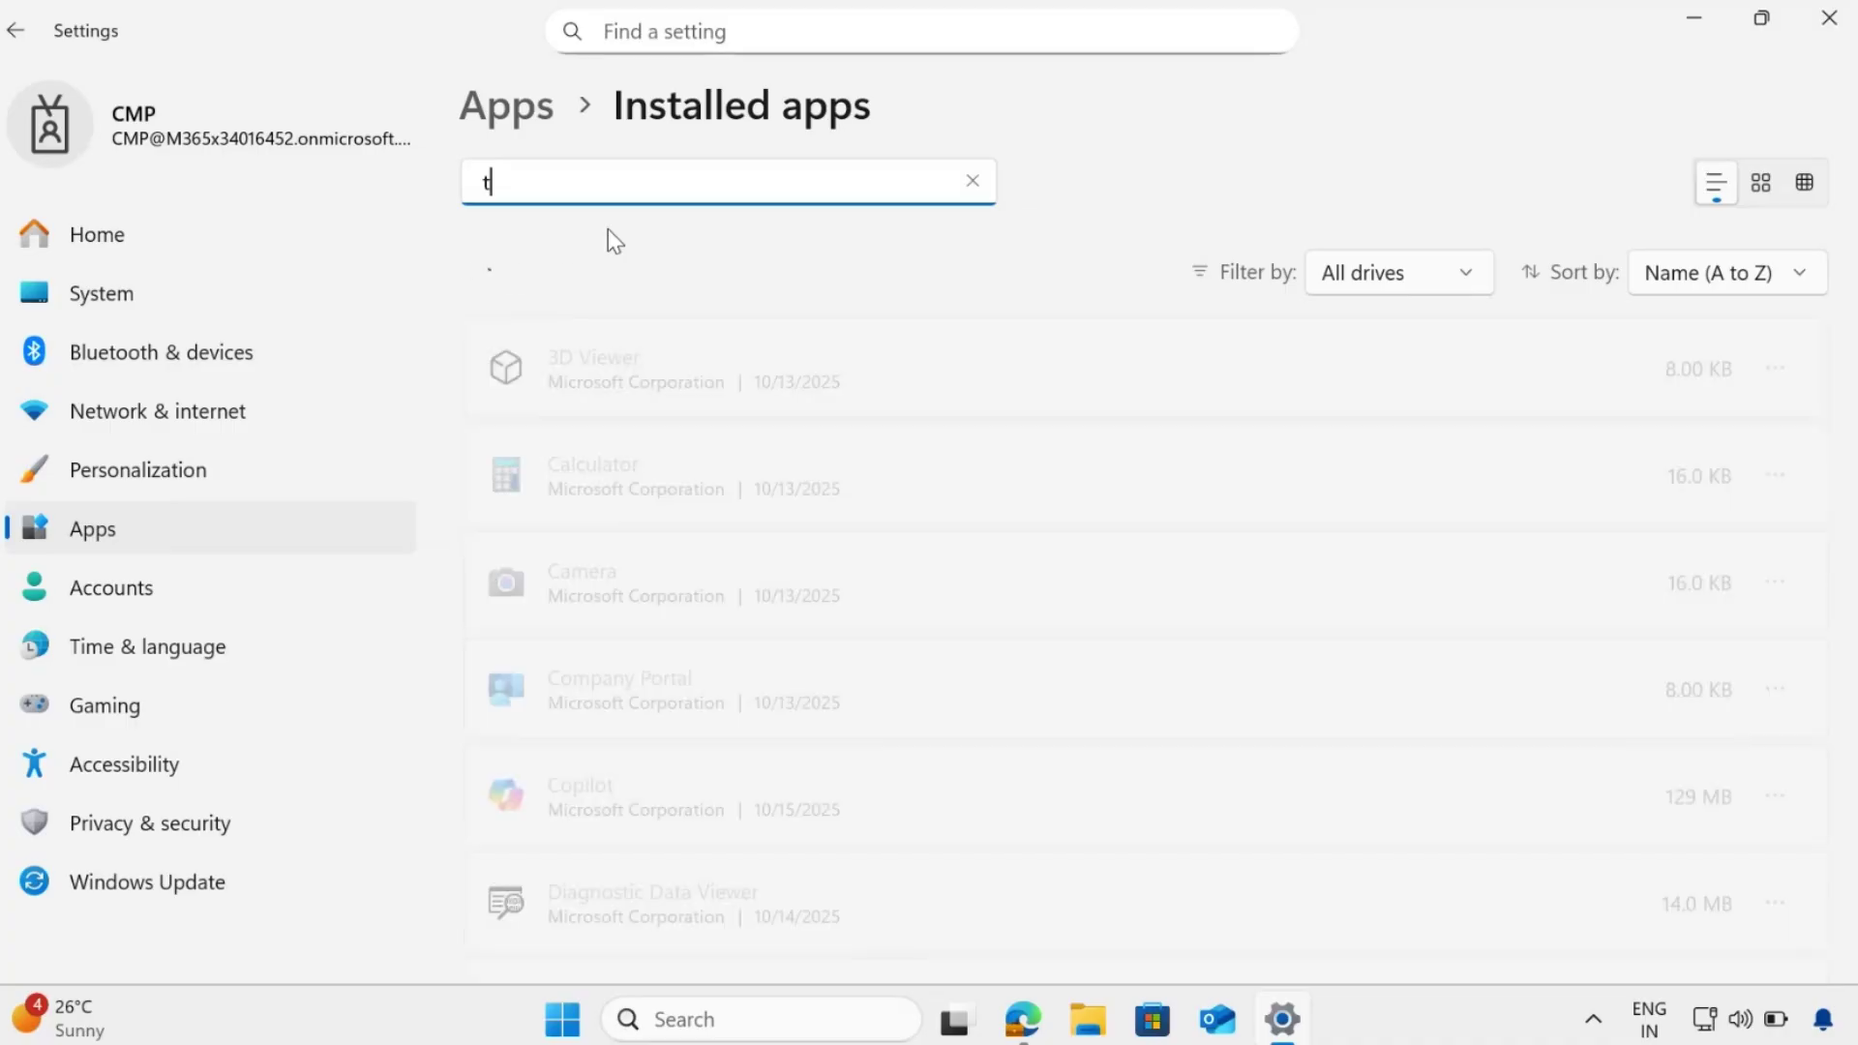
{"action": "type", "text": "o do"}
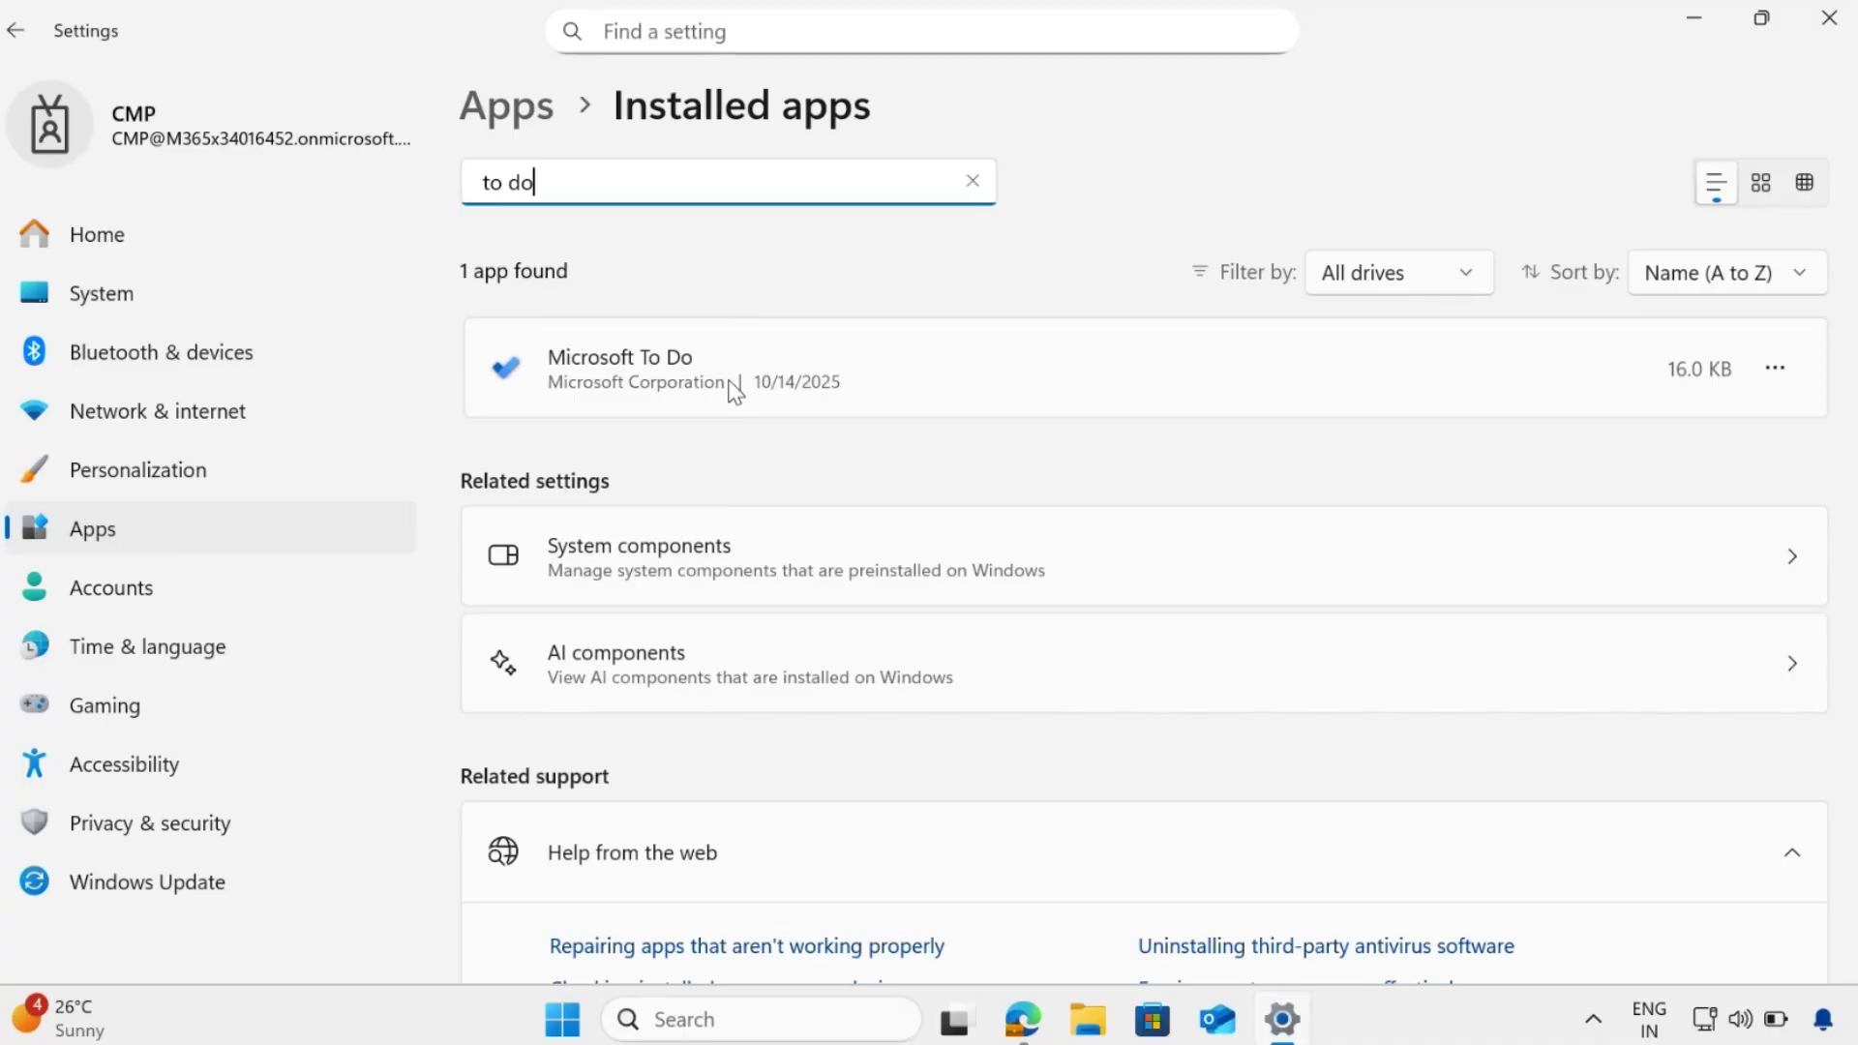
{"action": "left_click", "coordinate": [1027, 1029]}
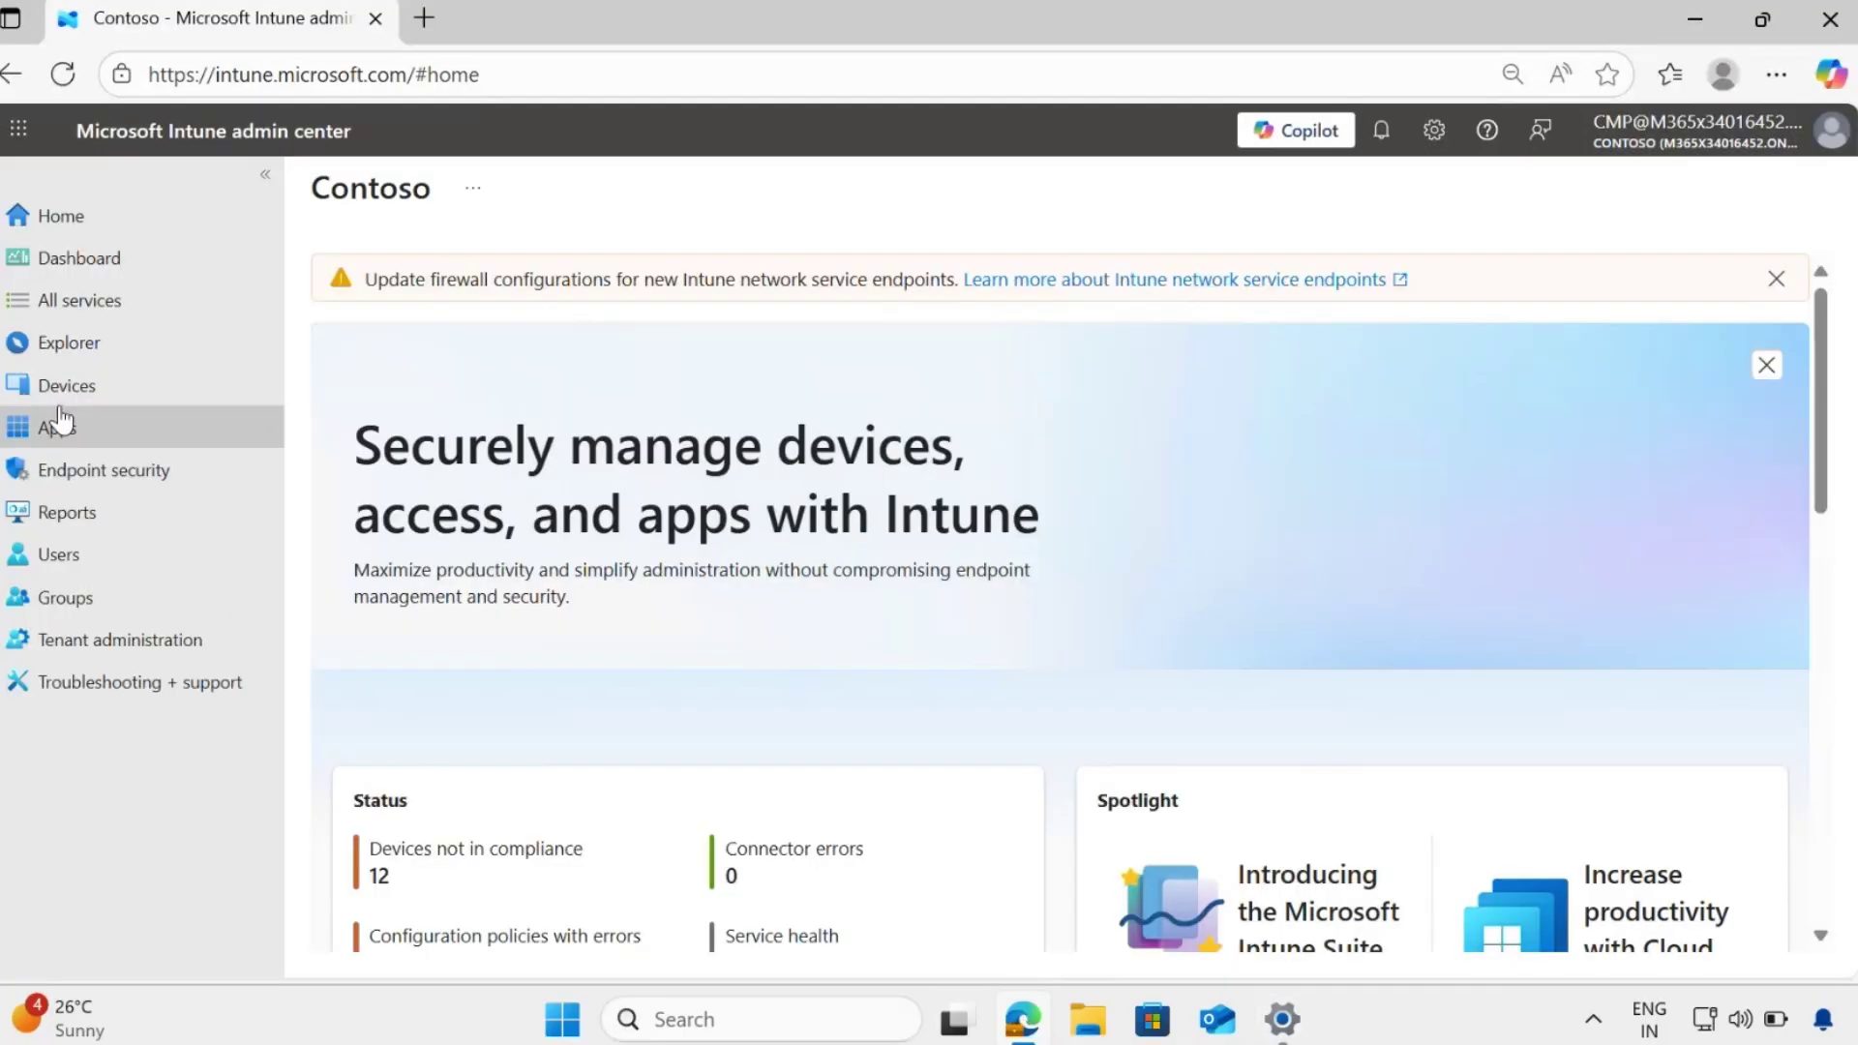
Step: Go to Devices > Windows > Configuration and start a new policy
{"action": "left_click", "coordinate": [61, 397]}
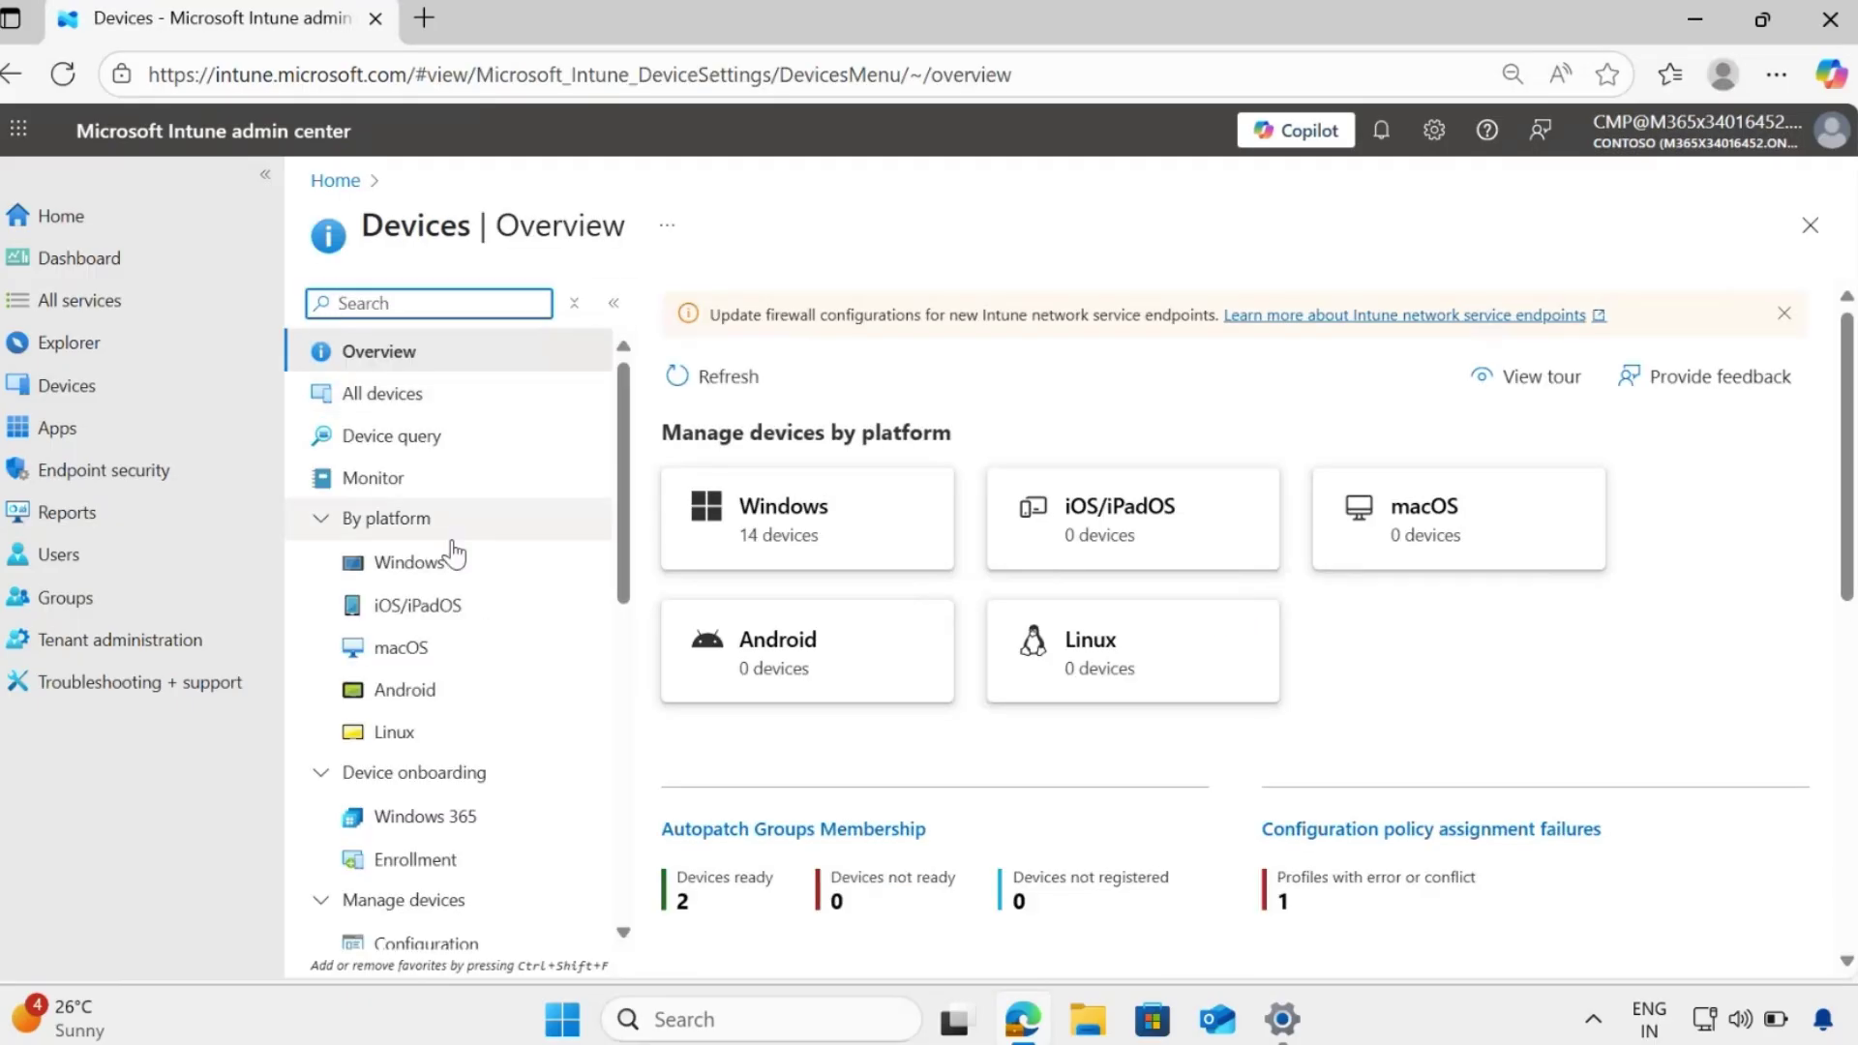
{"action": "left_click", "coordinate": [433, 574]}
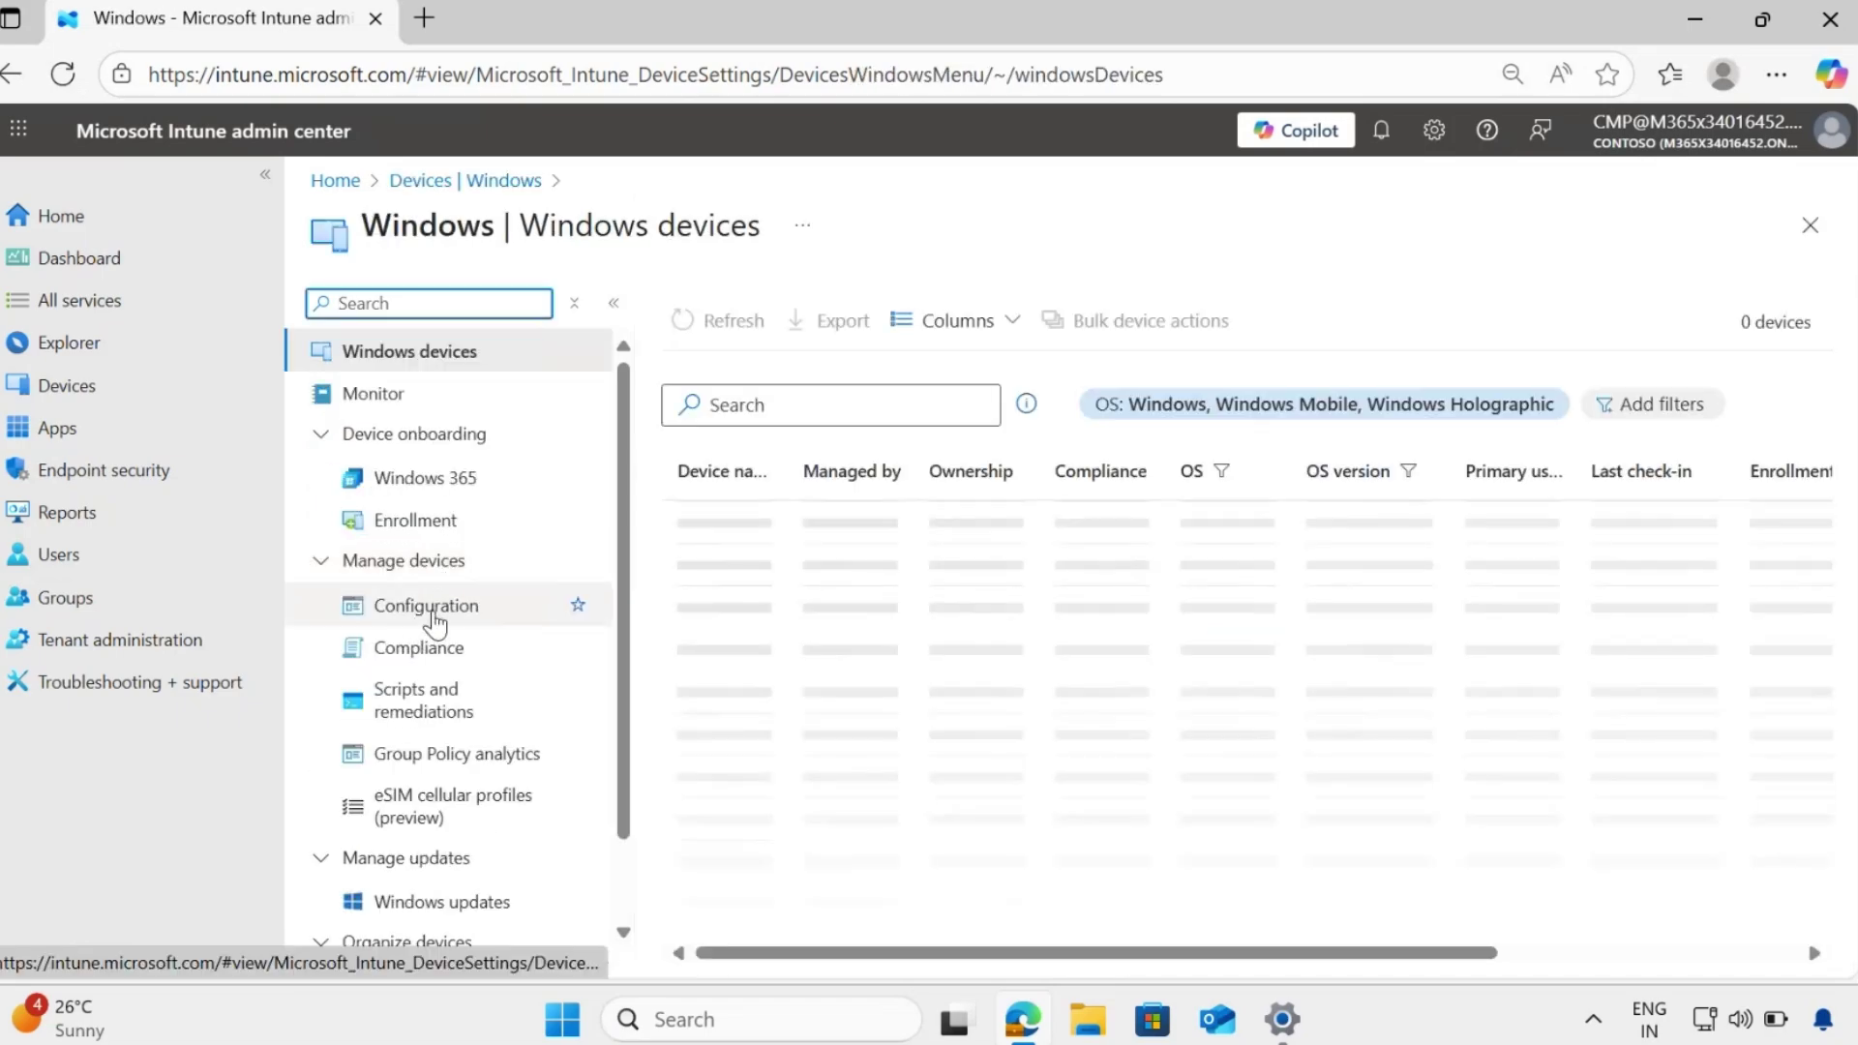
{"action": "left_click", "coordinate": [437, 620]}
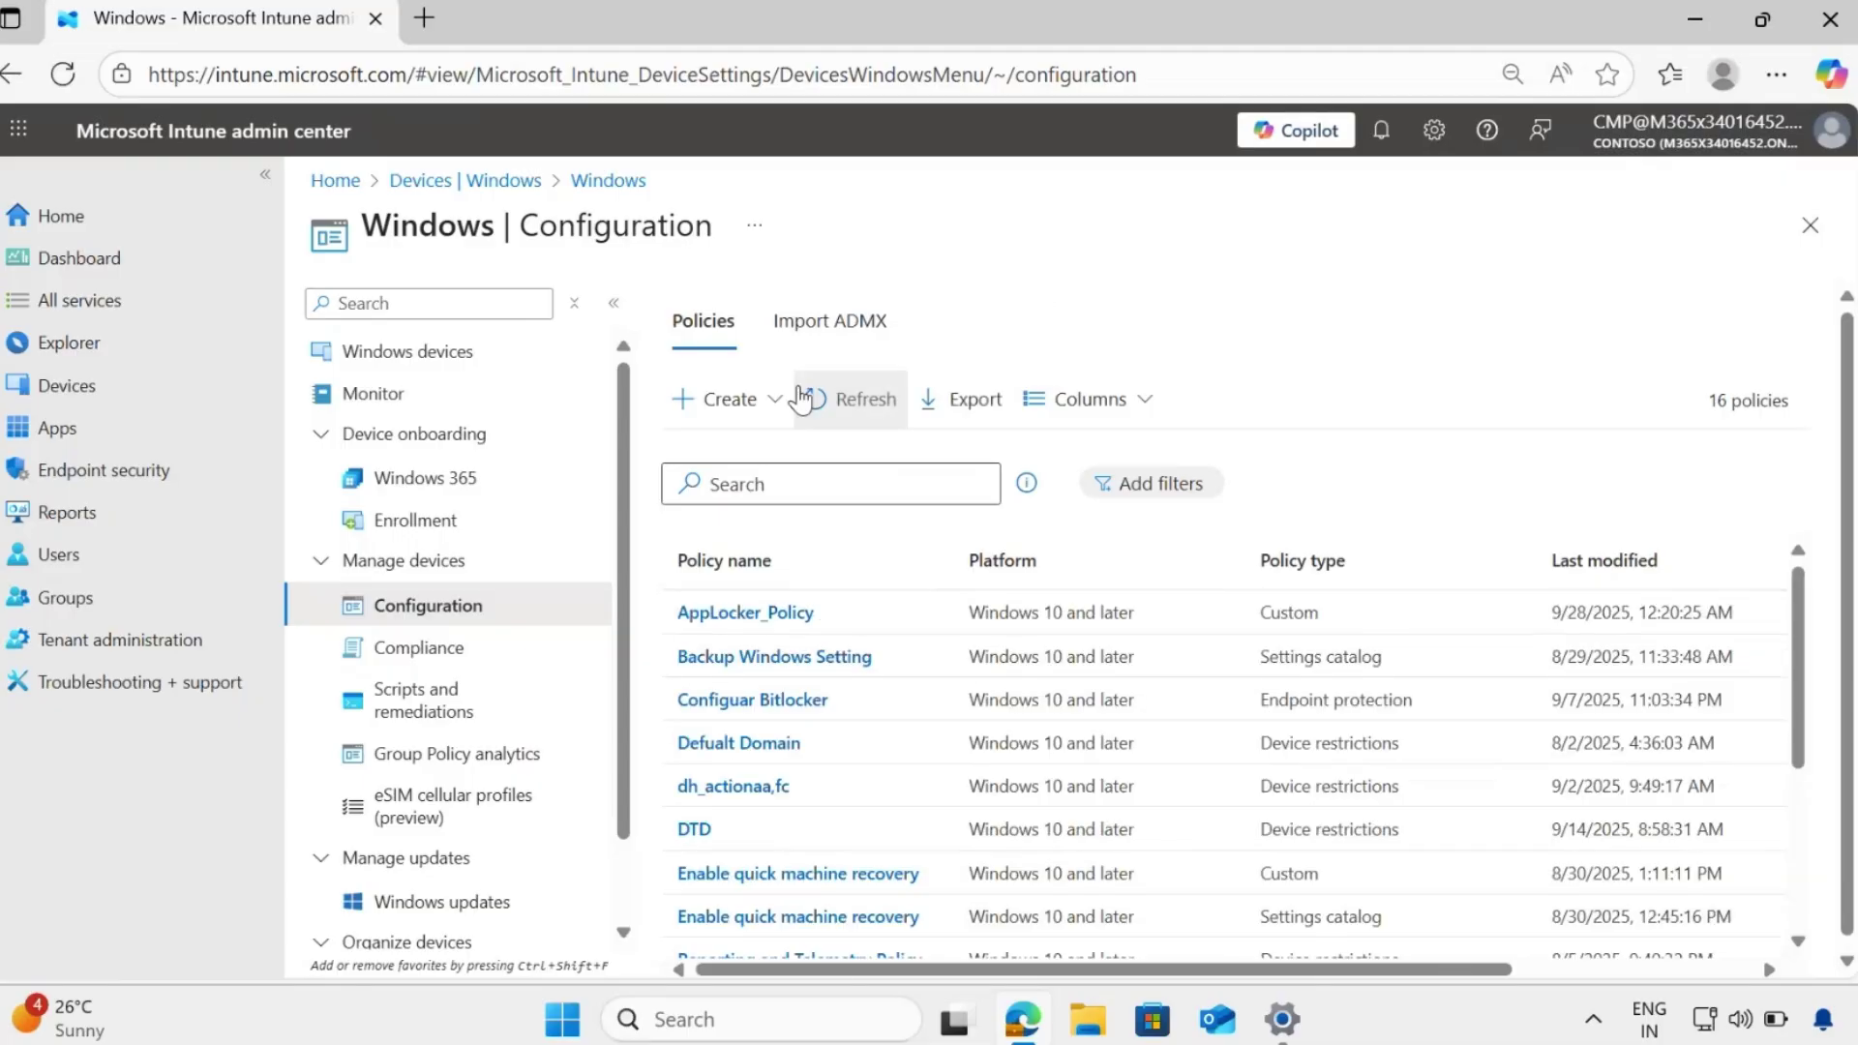
{"action": "left_click", "coordinate": [784, 405]}
{"action": "left_click", "coordinate": [761, 446]}
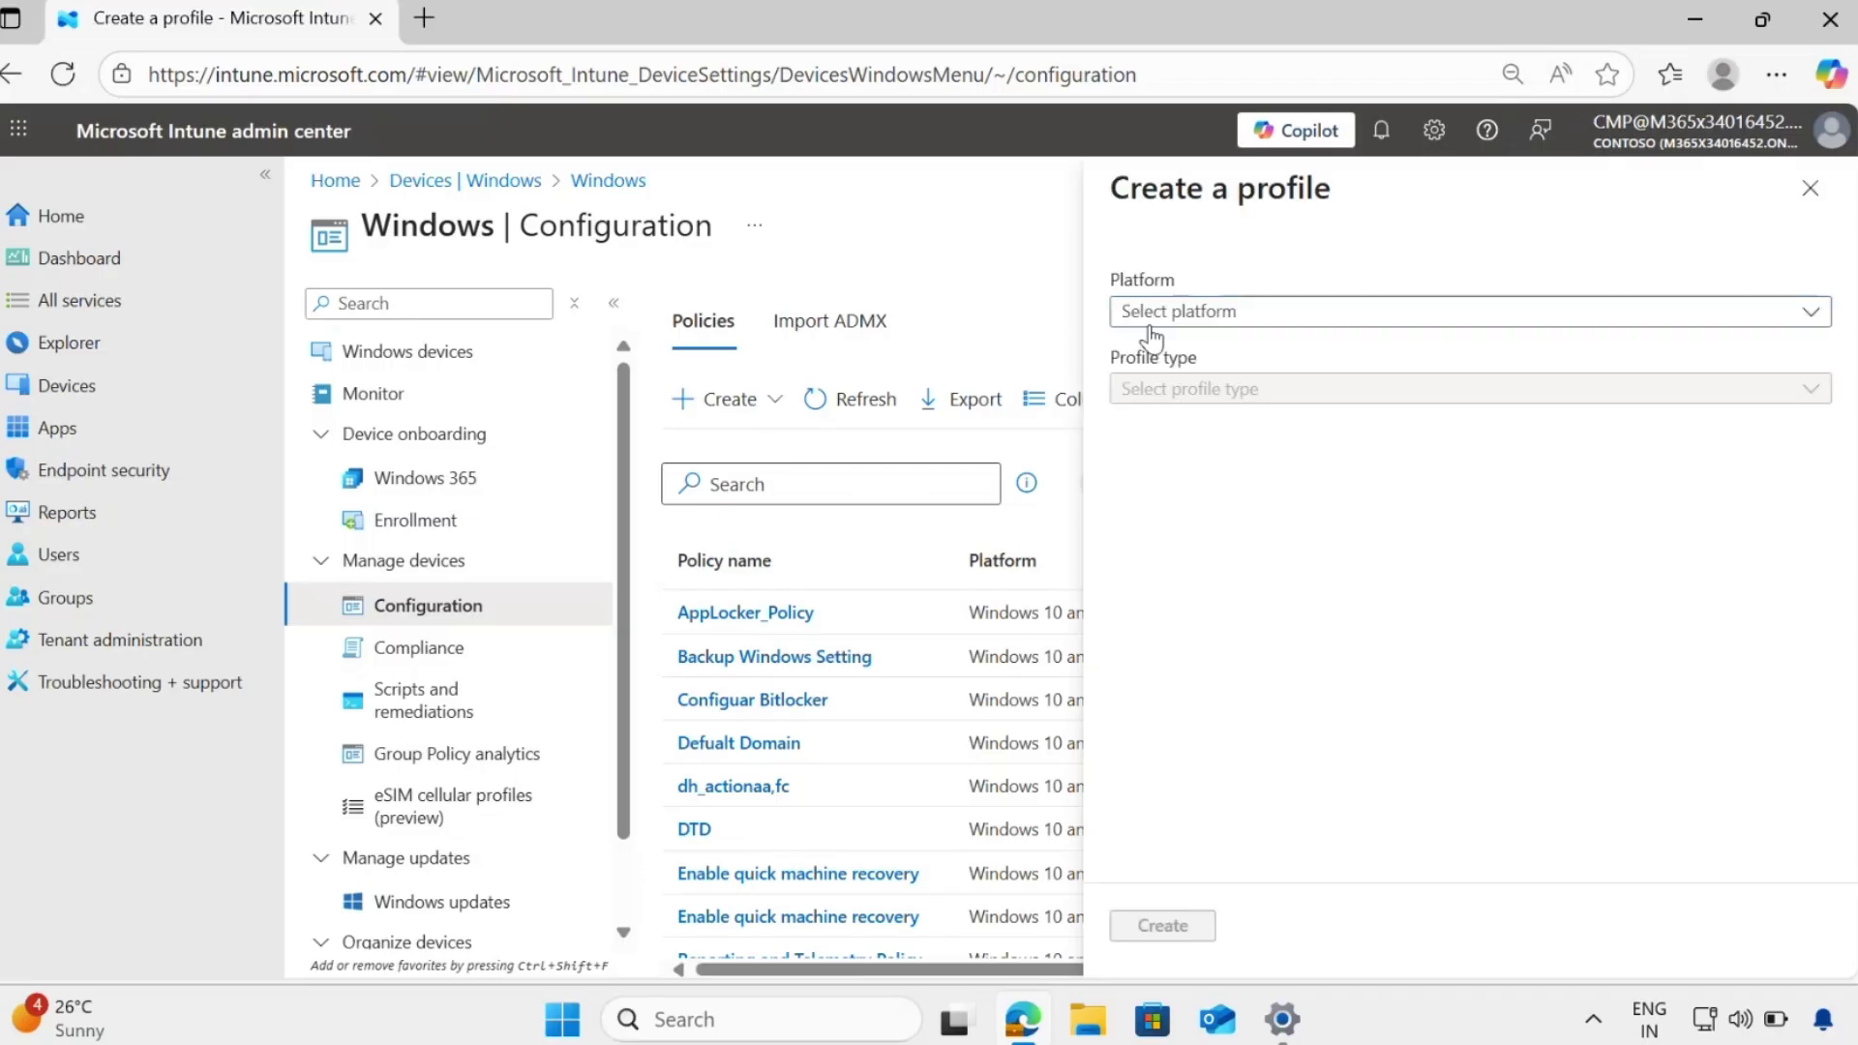
Step: Create a Windows 10 and later profile of the Settings catalog type
{"action": "left_click", "coordinate": [1156, 319]}
{"action": "left_click", "coordinate": [1167, 348]}
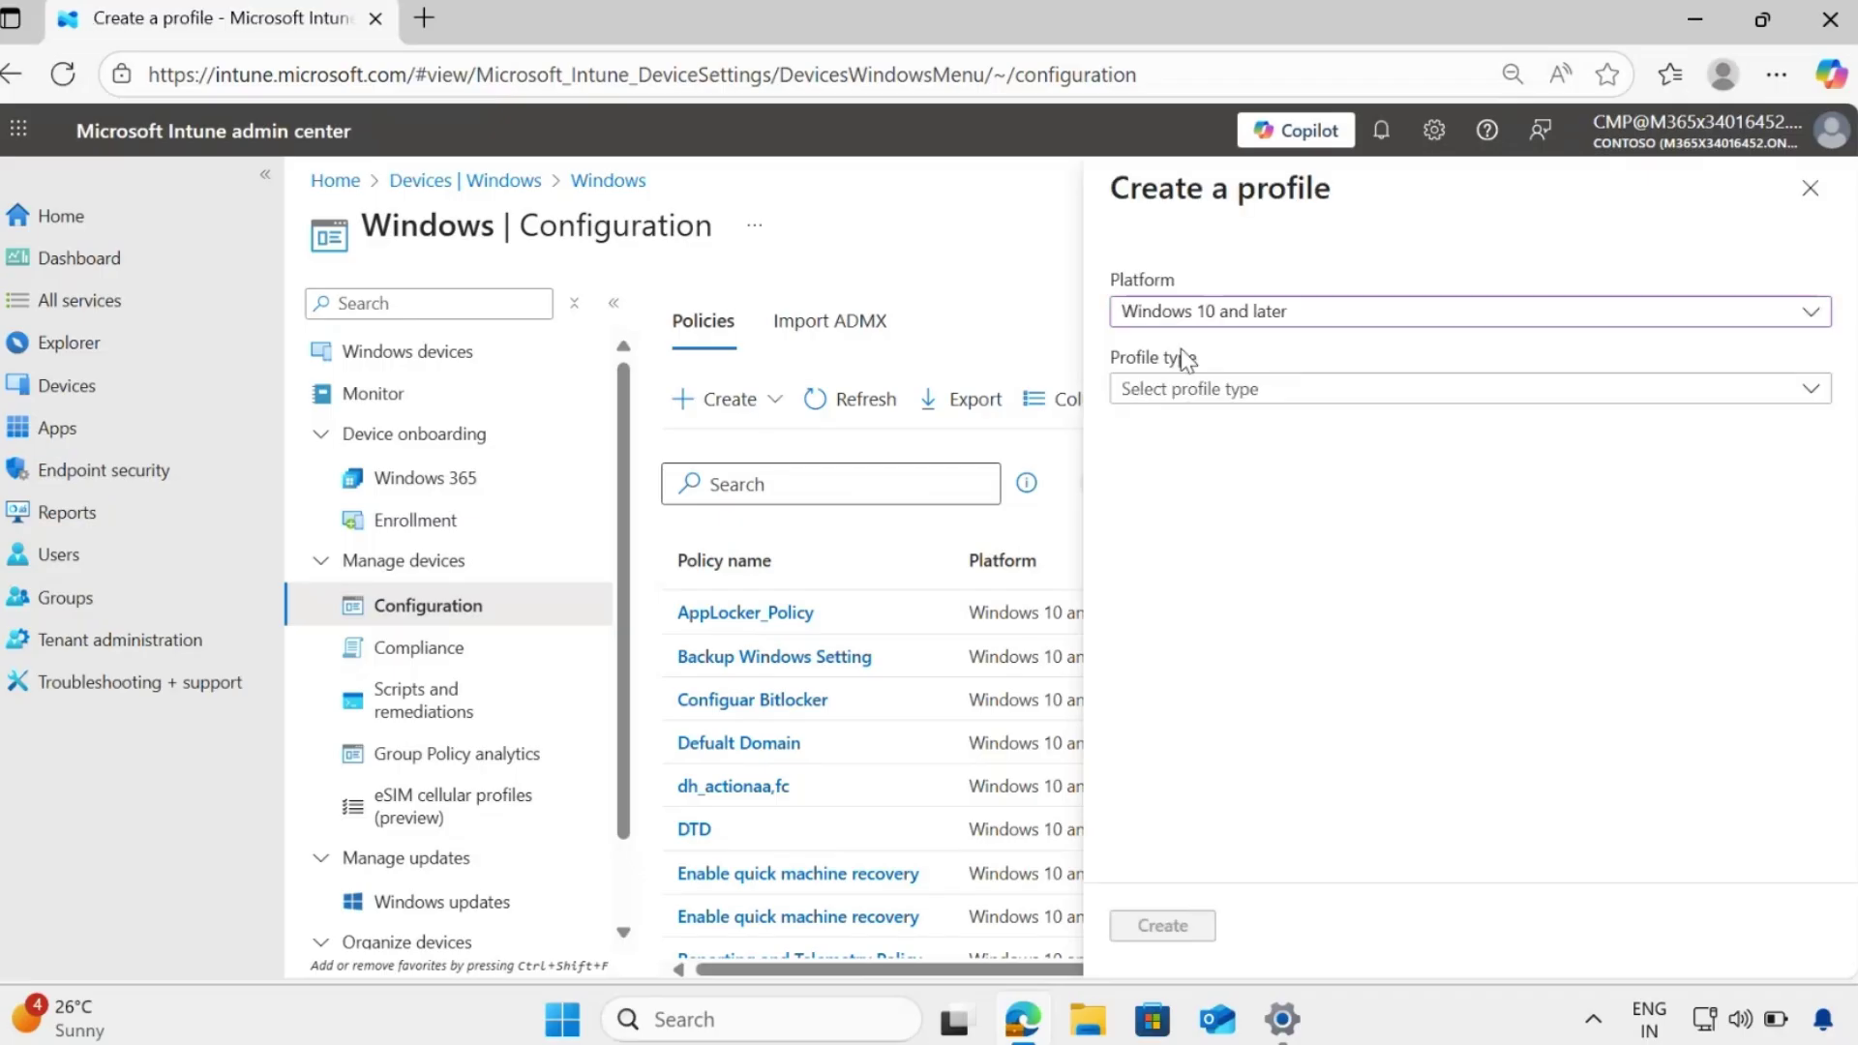
{"action": "left_click", "coordinate": [1183, 392]}
{"action": "left_click", "coordinate": [1187, 428]}
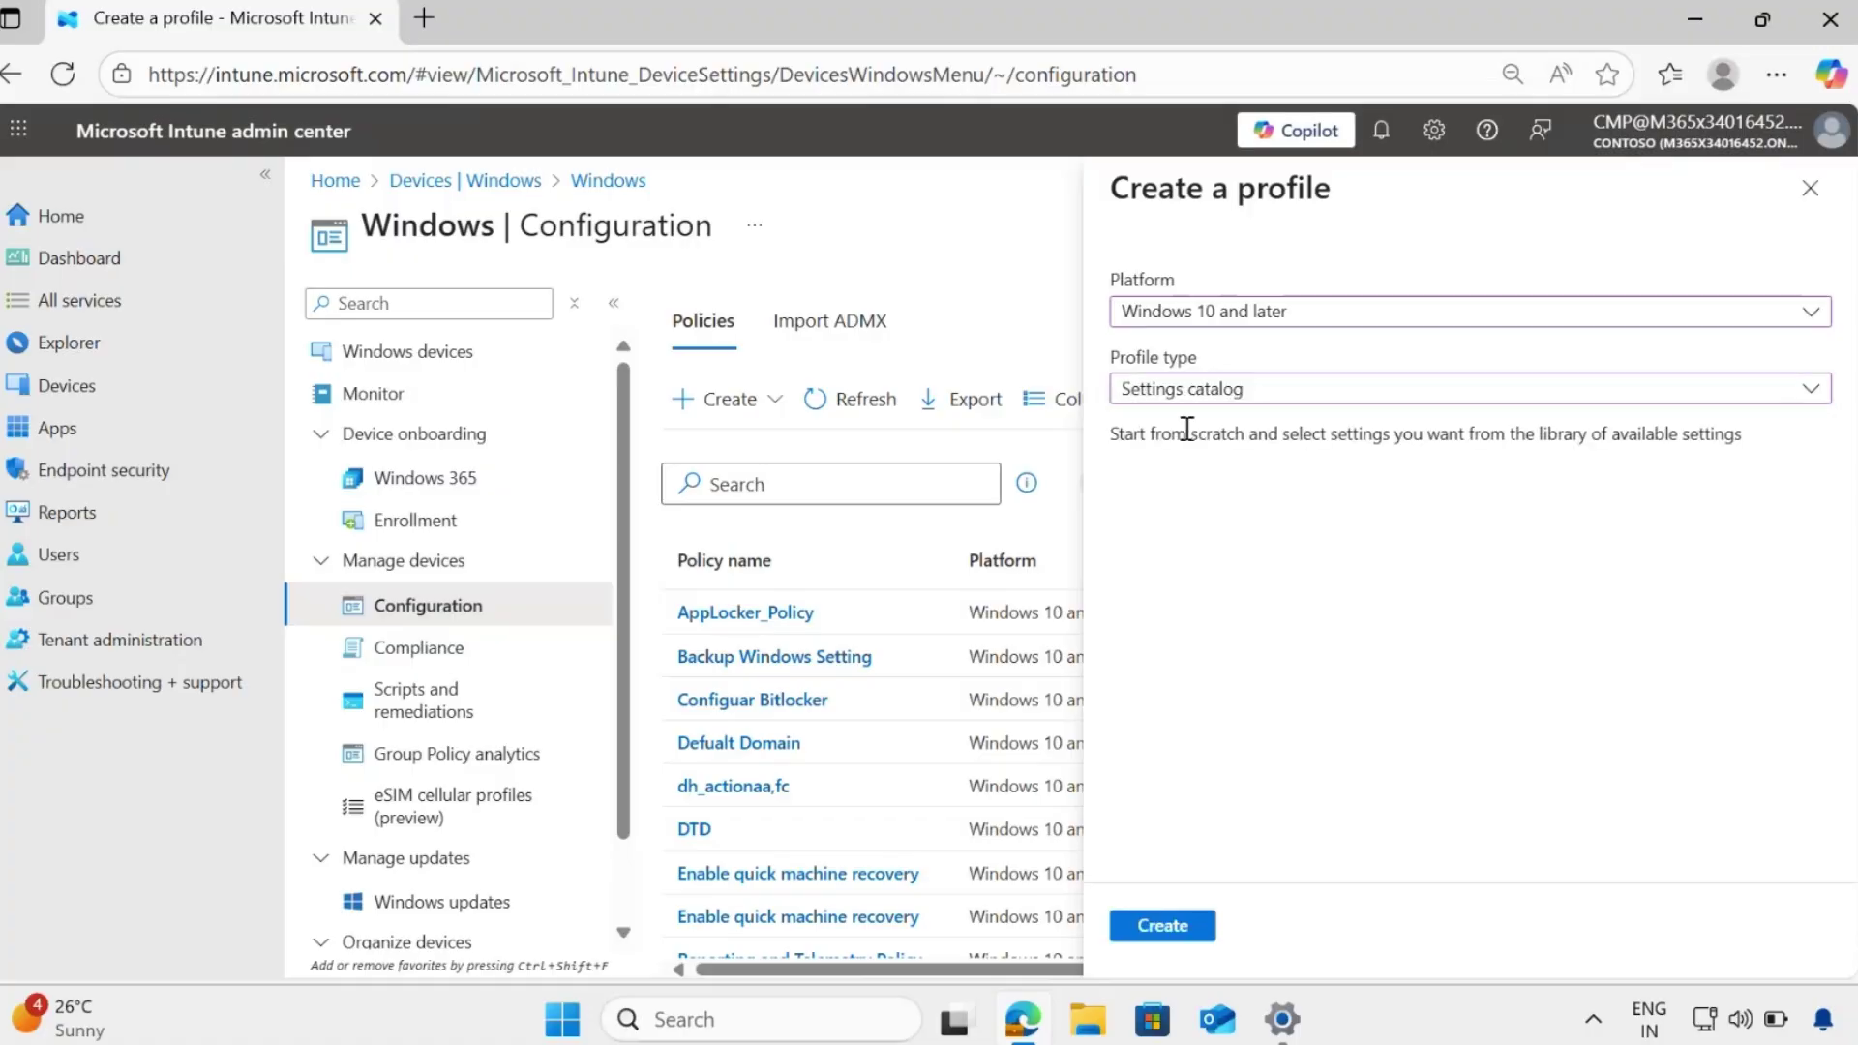
{"action": "left_click", "coordinate": [1171, 926]}
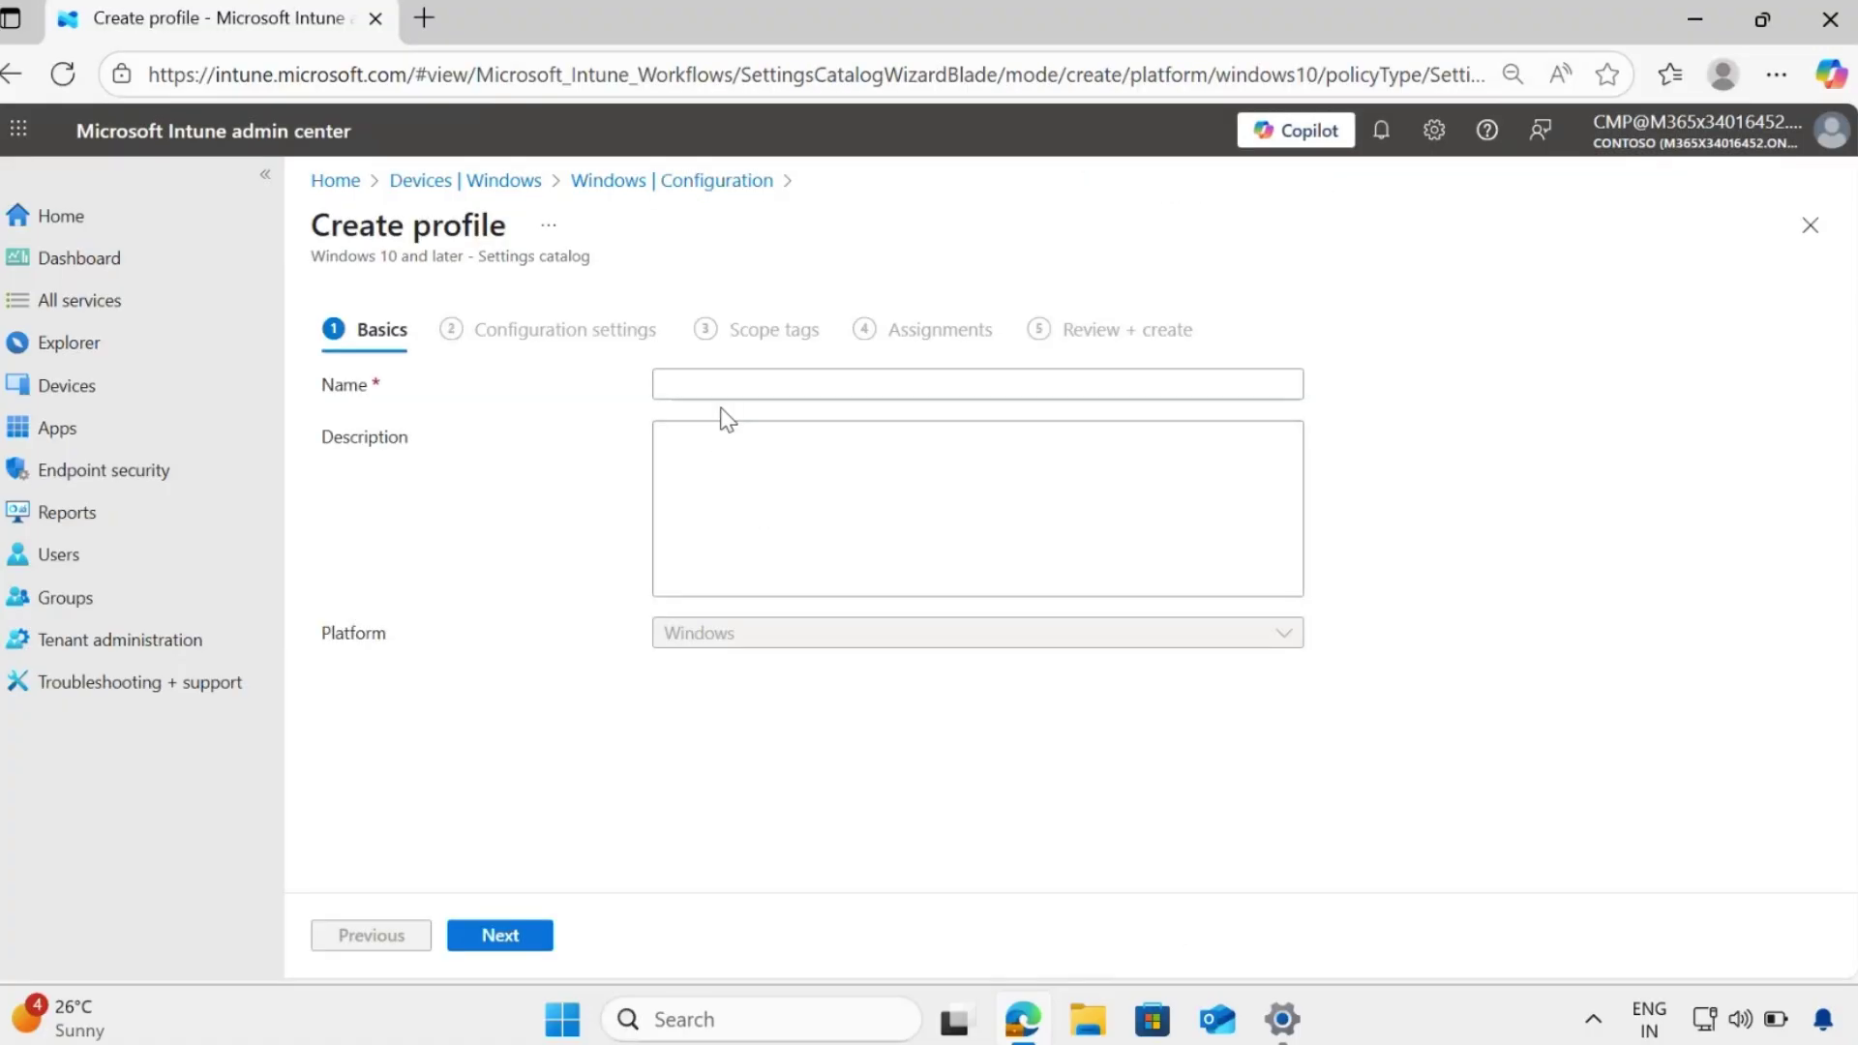
Step: Set the name and description to 'Remove Built-In Apps' and continue to Configuration settings
{"action": "left_click", "coordinate": [723, 386]}
{"action": "type", "text": "Remove Built-In Apps"}
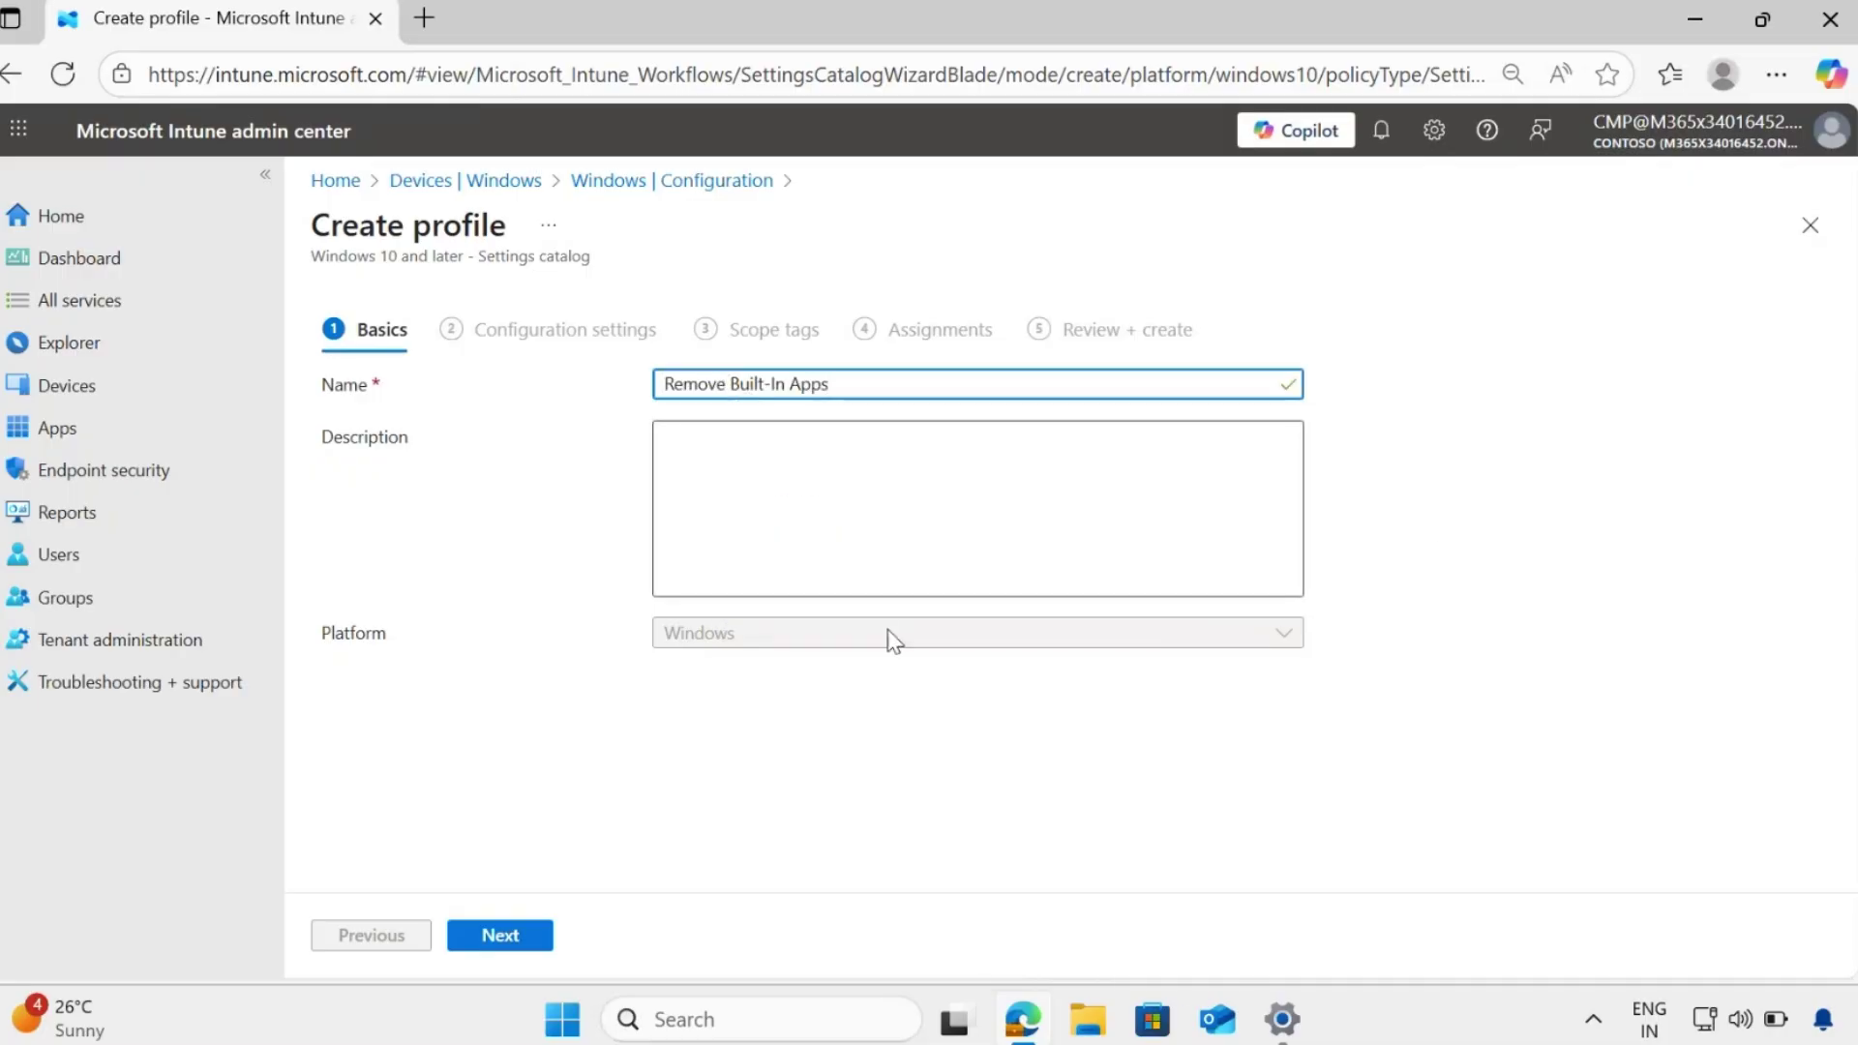
{"action": "left_click", "coordinate": [772, 491]}
{"action": "type", "text": "Remove Built-In Apps"}
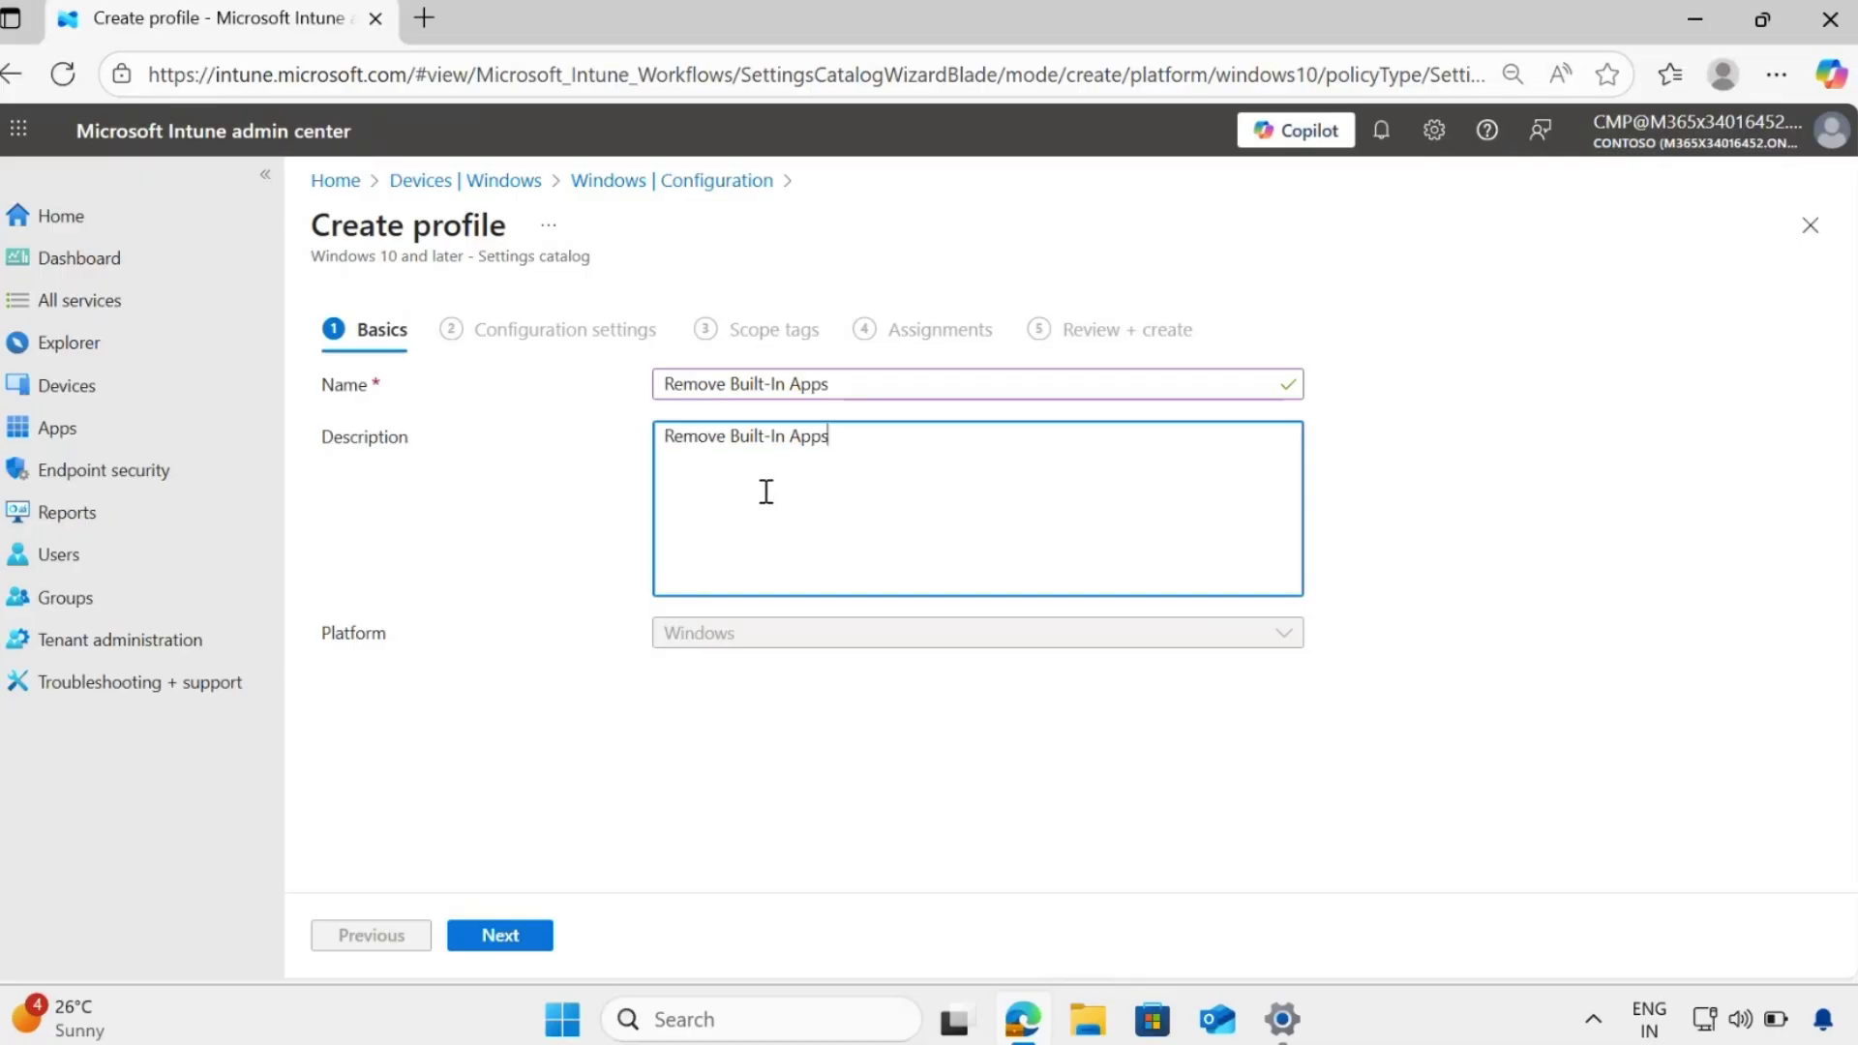
{"action": "left_click", "coordinate": [520, 937]}
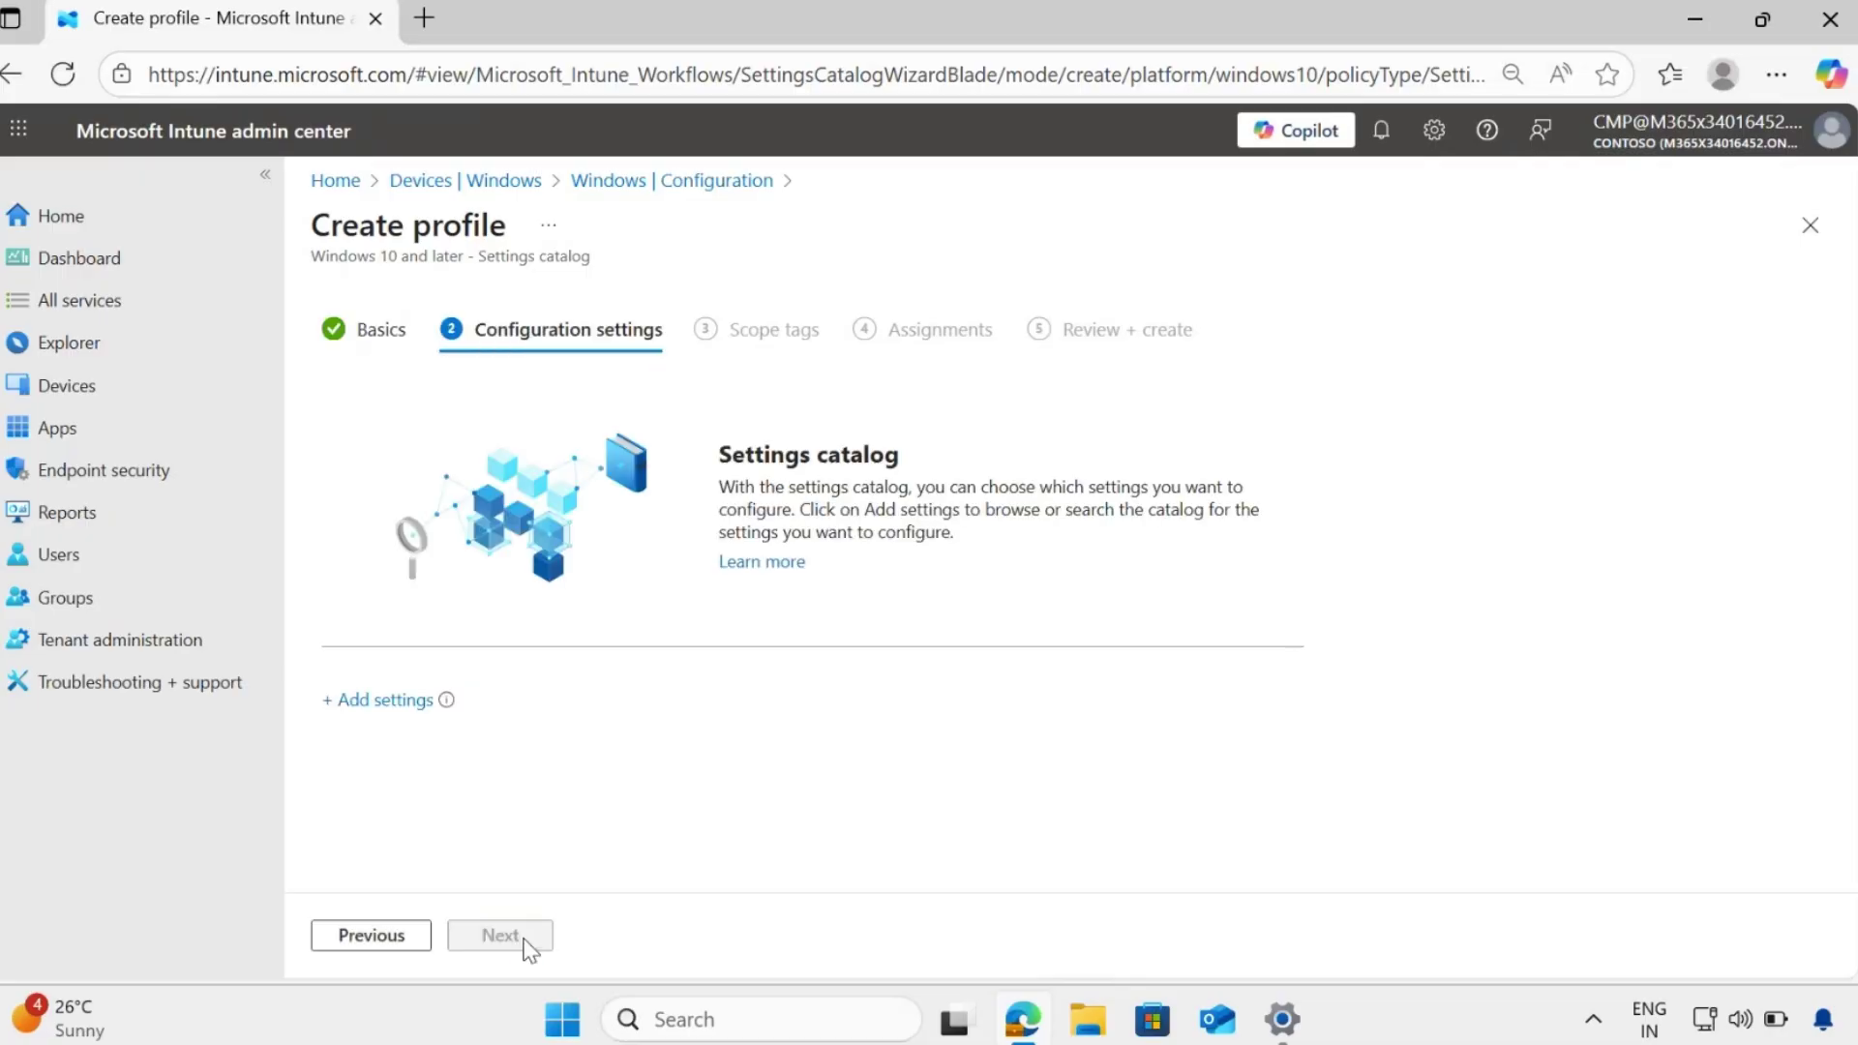
Step: Add the App Package Deployment 'Remove Default Microsoft Store packages' setting, including Microsoft To Do
{"action": "left_click", "coordinate": [384, 701]}
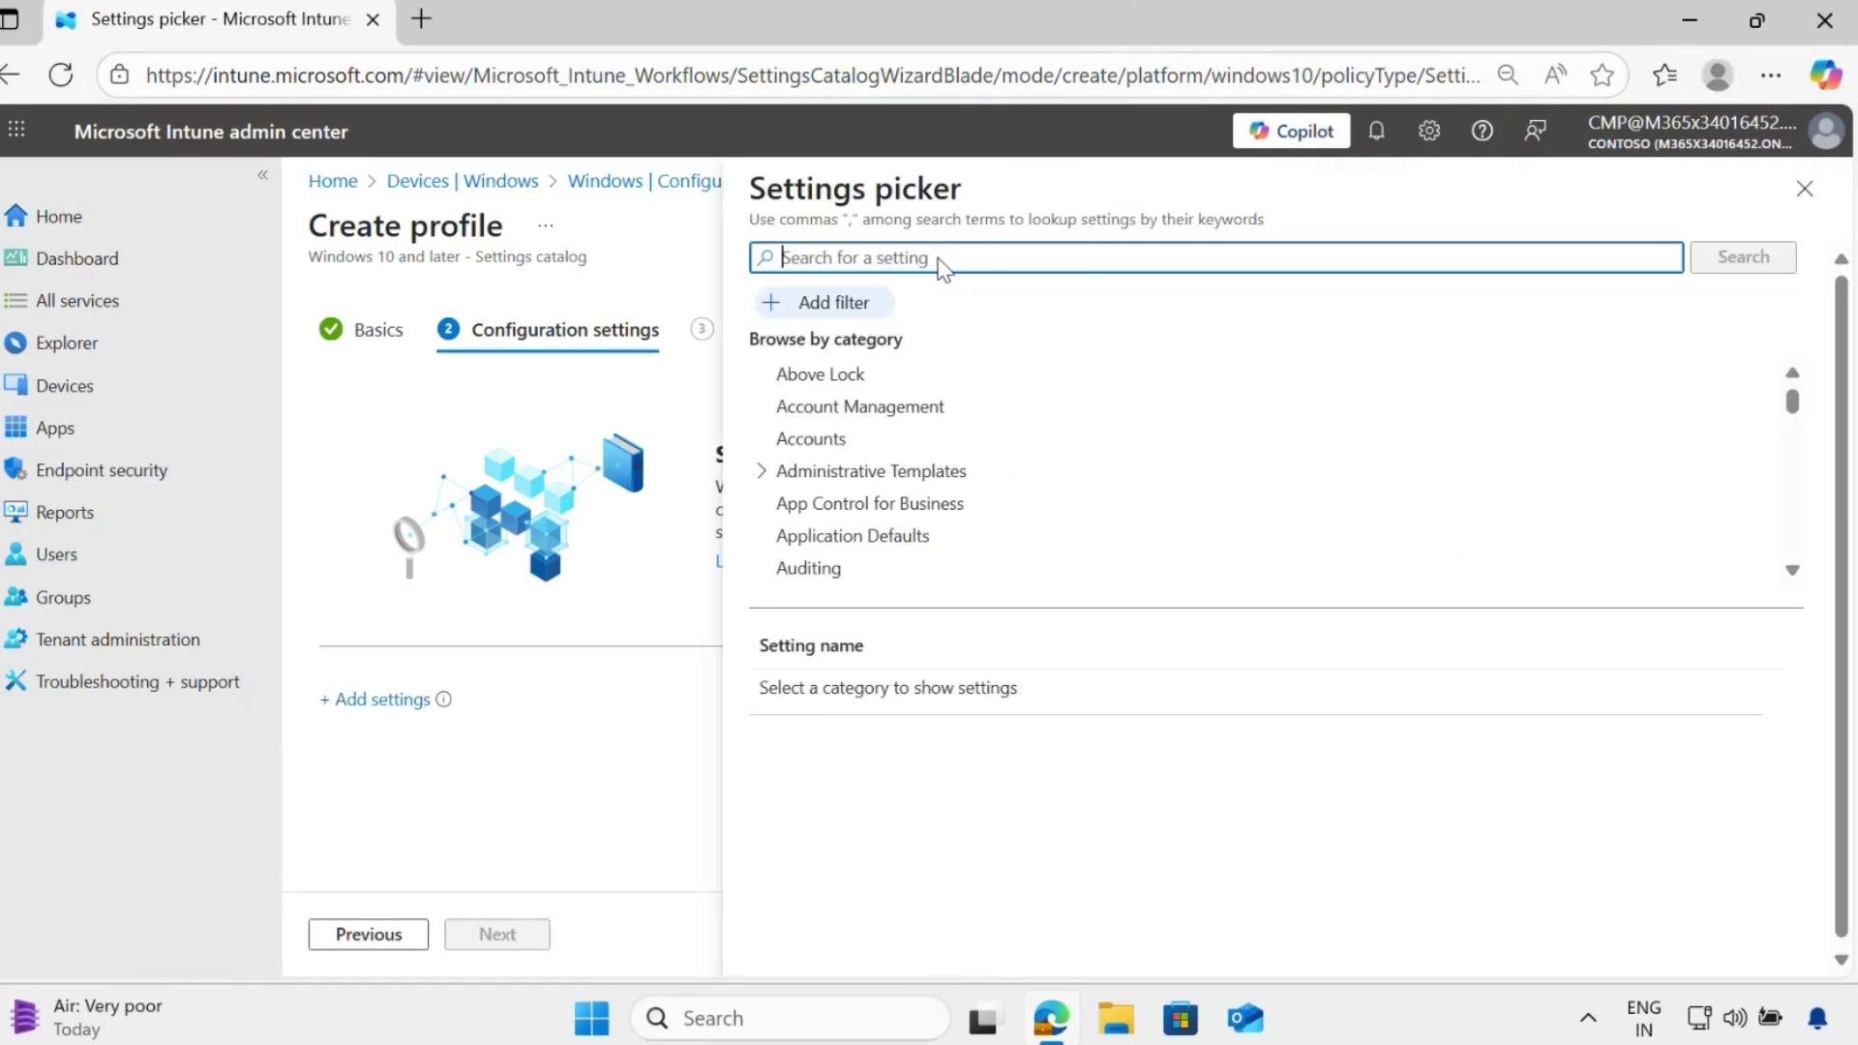
{"action": "type", "text": "App Package Deployment"}
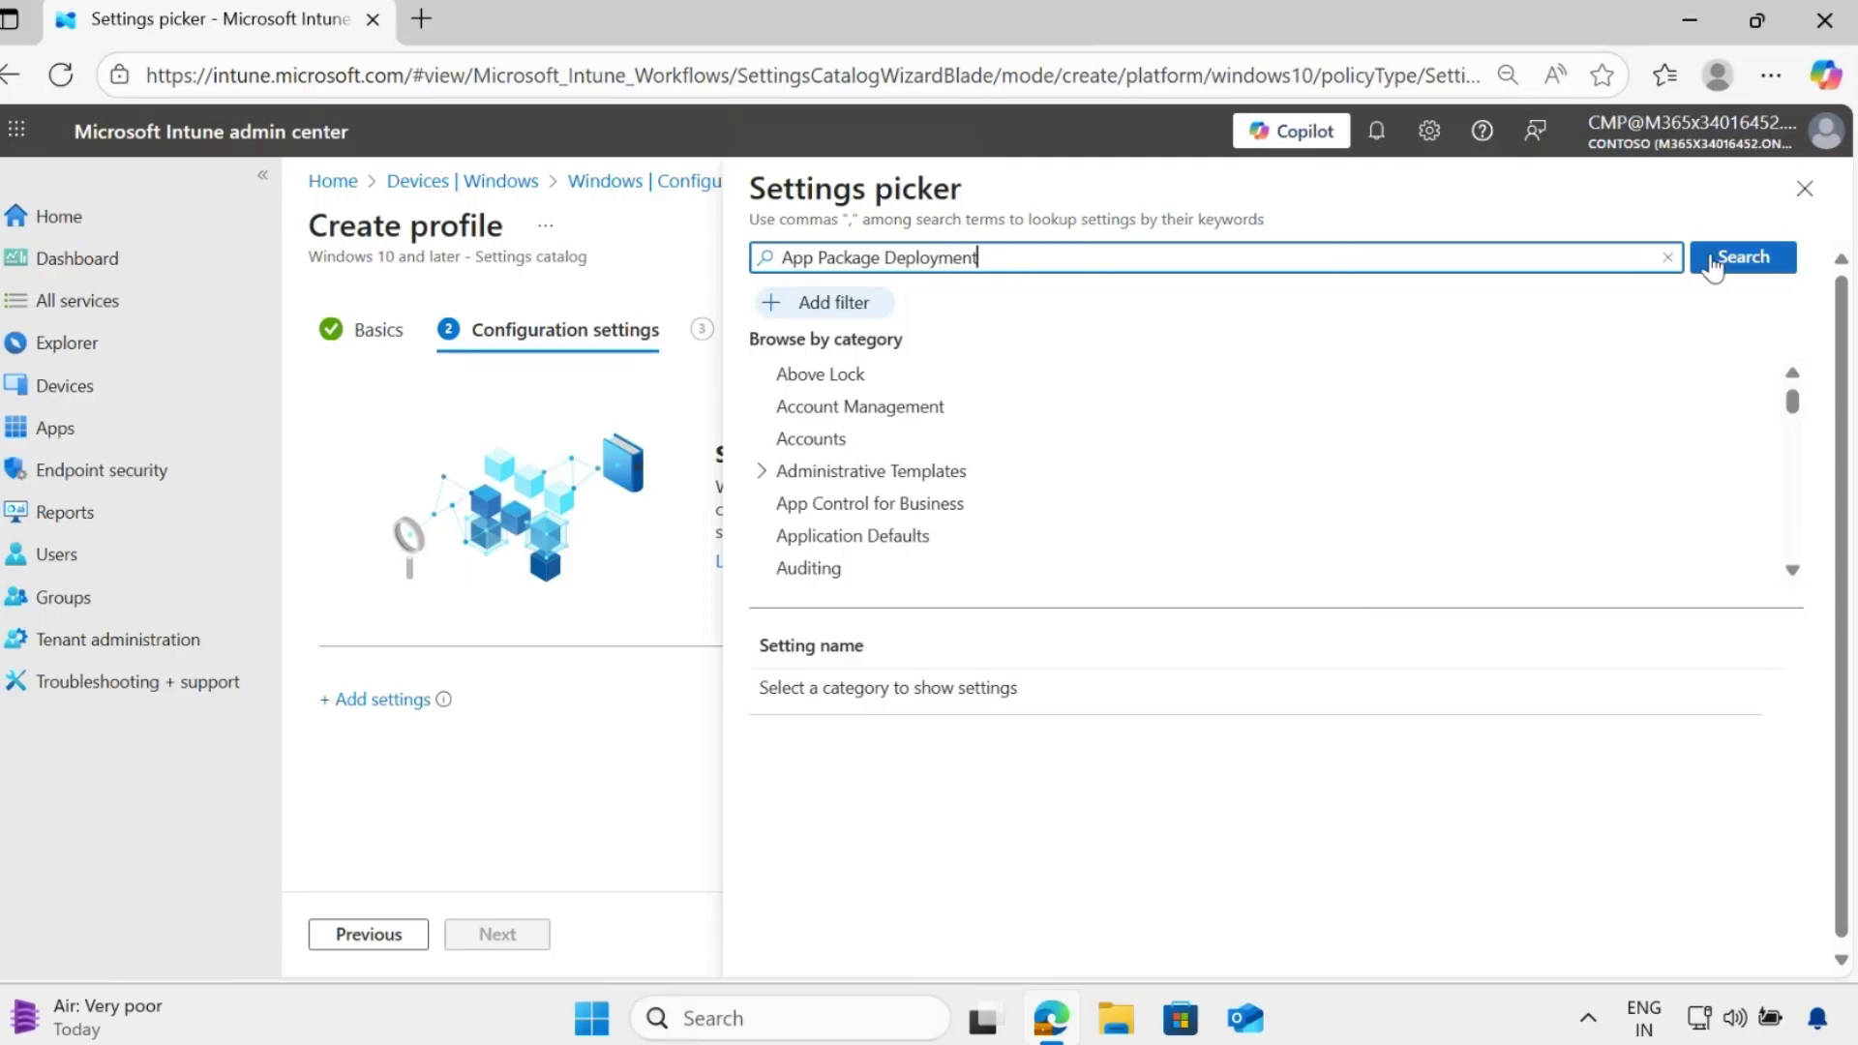
{"action": "left_click", "coordinate": [1727, 263]}
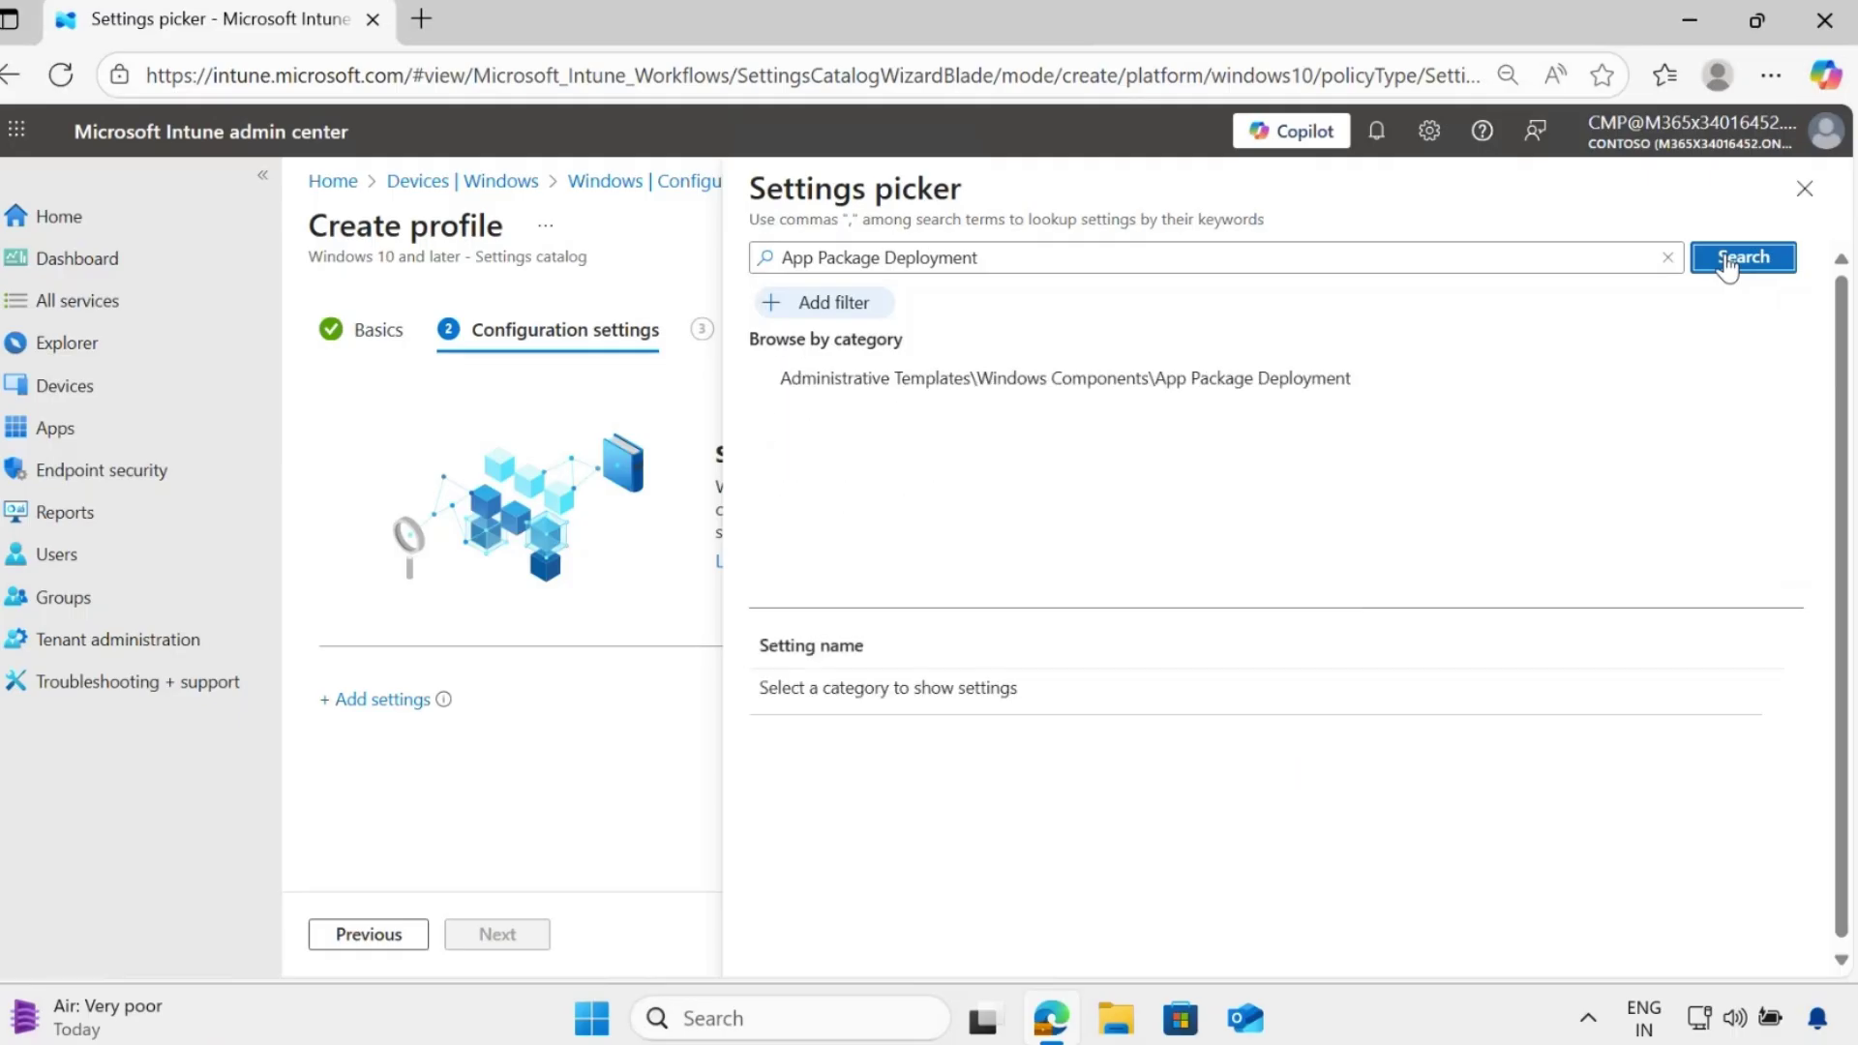
{"action": "left_click", "coordinate": [971, 387]}
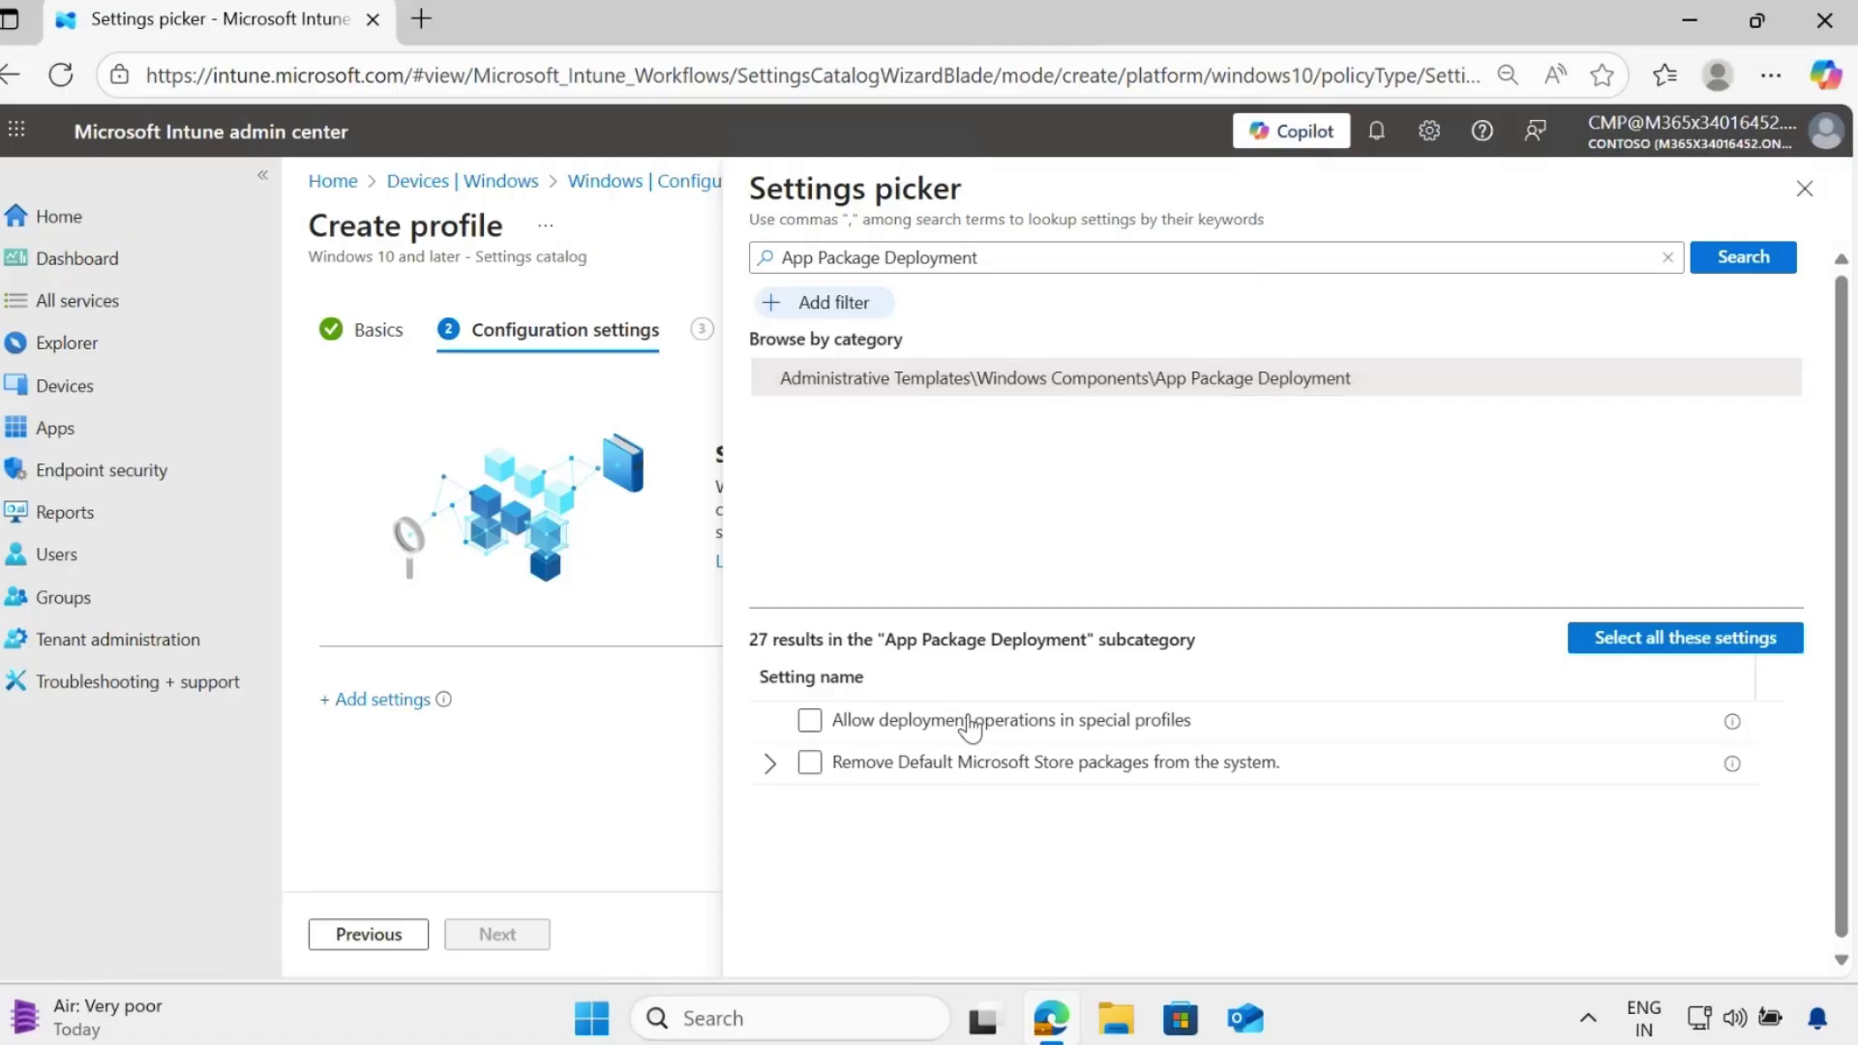
{"action": "left_click", "coordinate": [854, 779]}
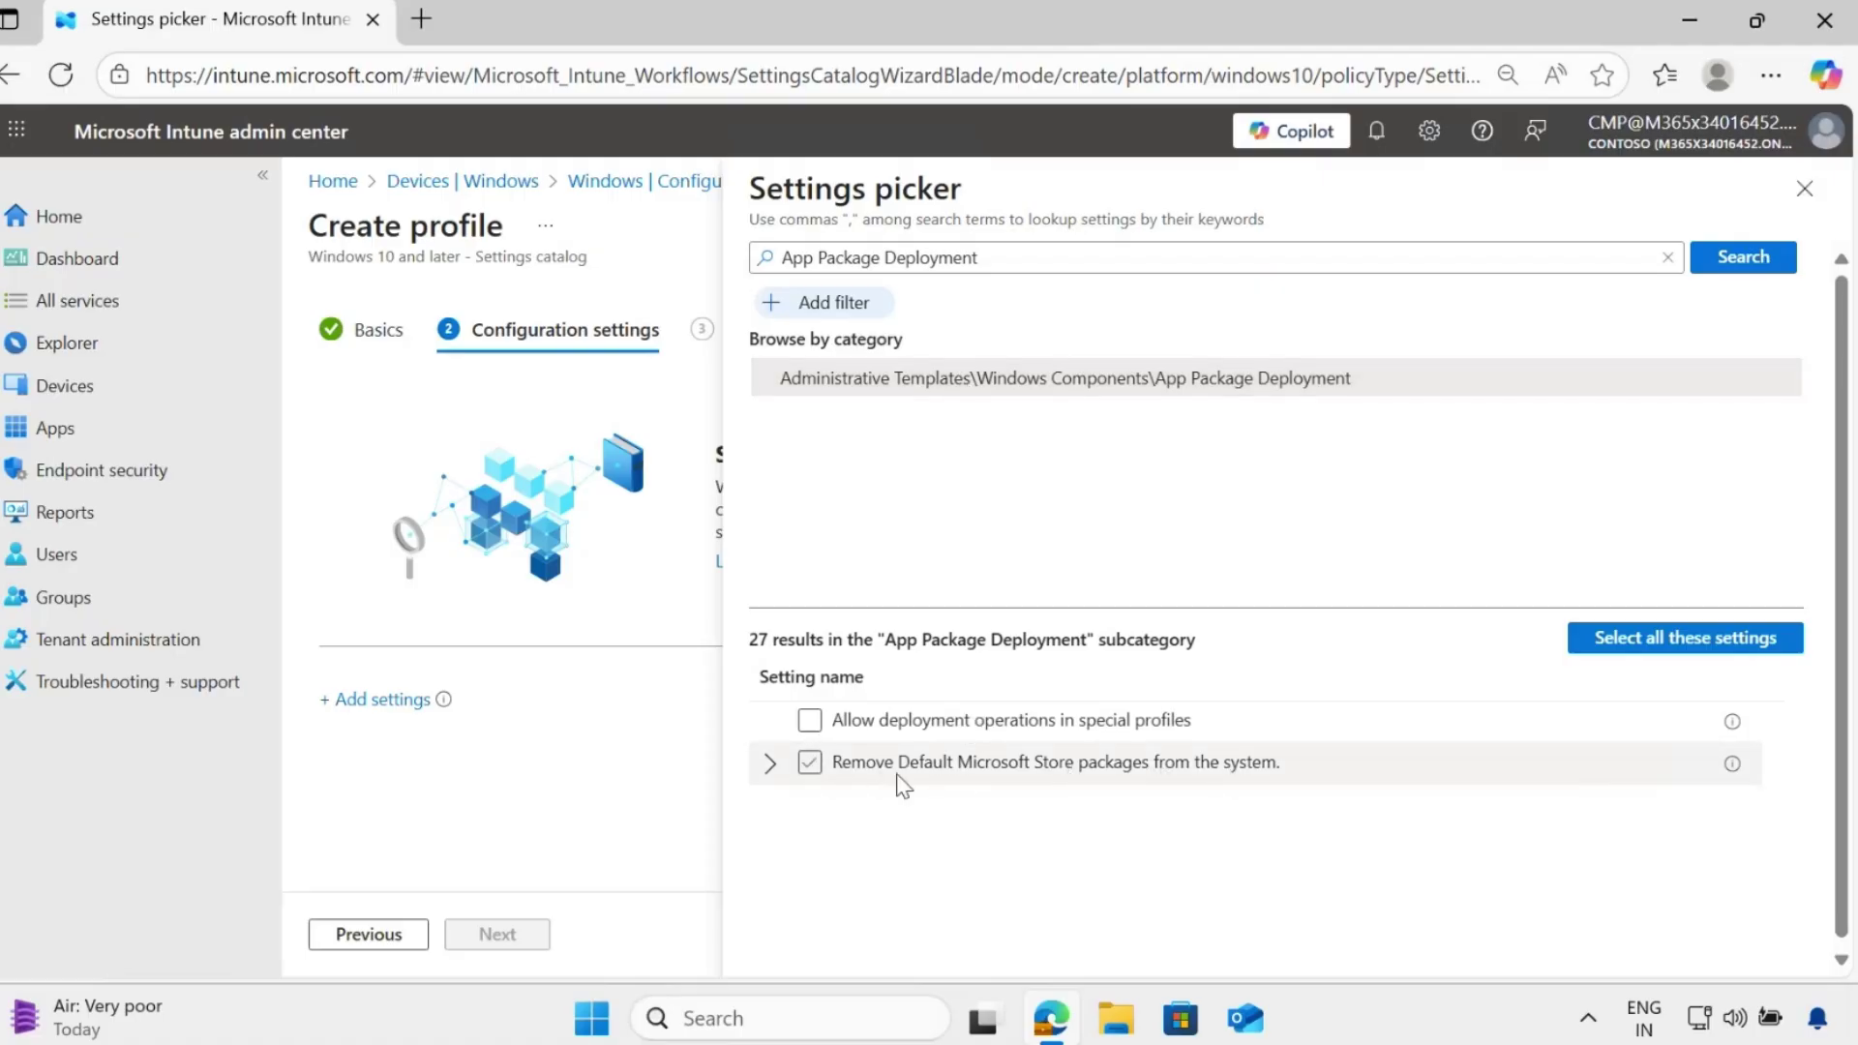
{"action": "left_click", "coordinate": [771, 764]}
{"action": "scroll", "coordinate": [1792, 769], "scroll_direction": "up", "scroll_amount": 2}
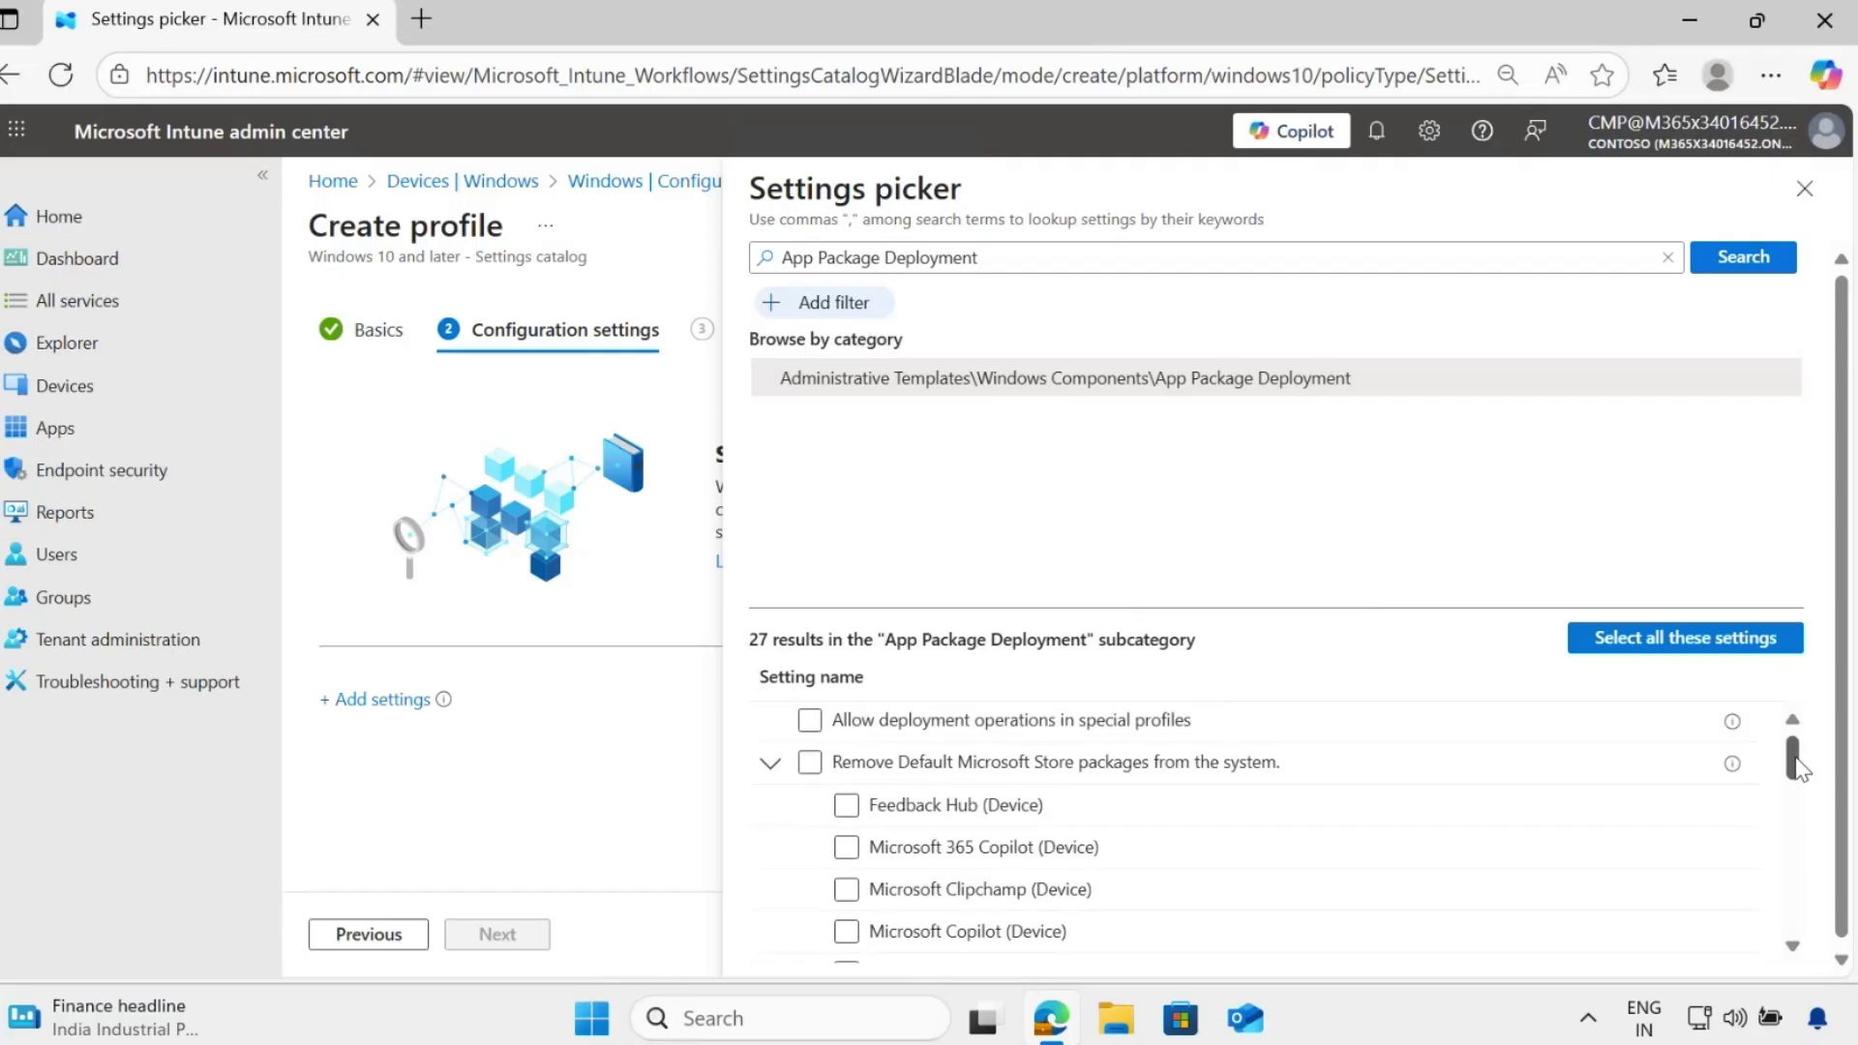
{"action": "left_click_drag", "start_coordinate": [1798, 769], "coordinate": [1808, 821]}
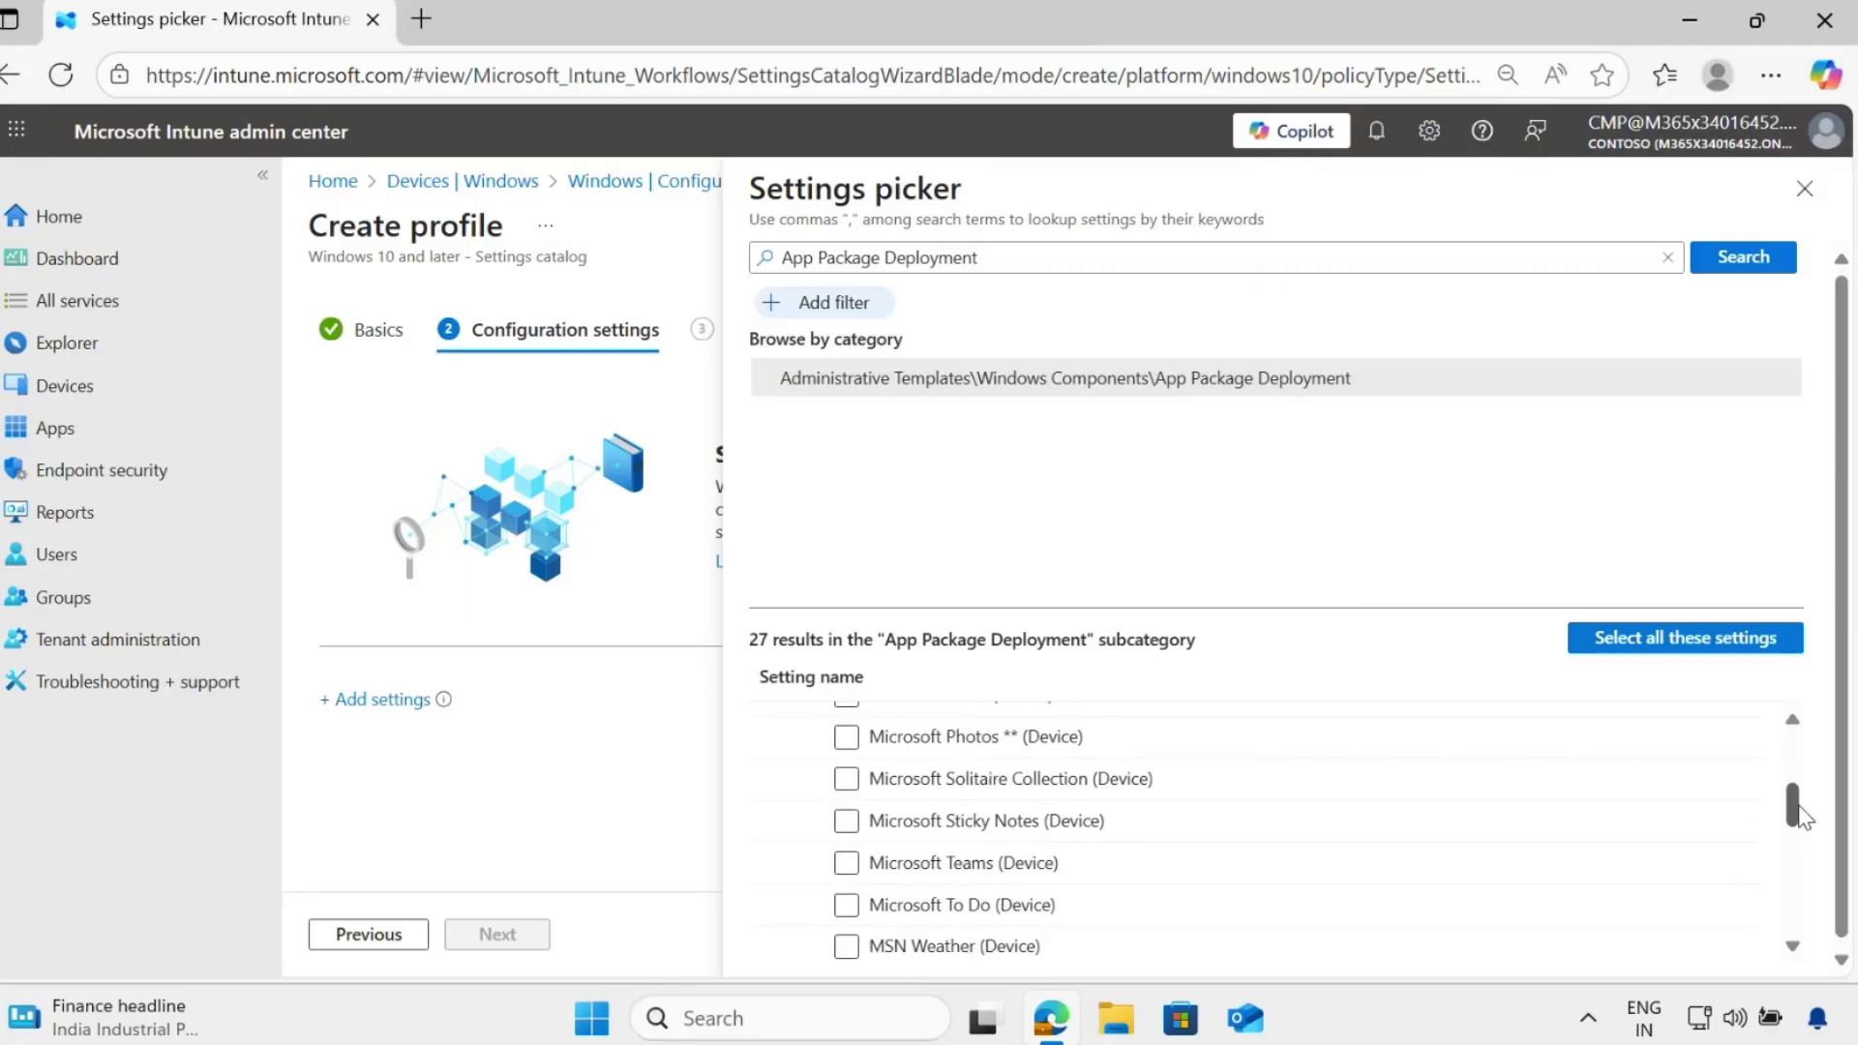
{"action": "left_click", "coordinate": [847, 904]}
{"action": "left_click_drag", "start_coordinate": [1796, 822], "coordinate": [1793, 947]}
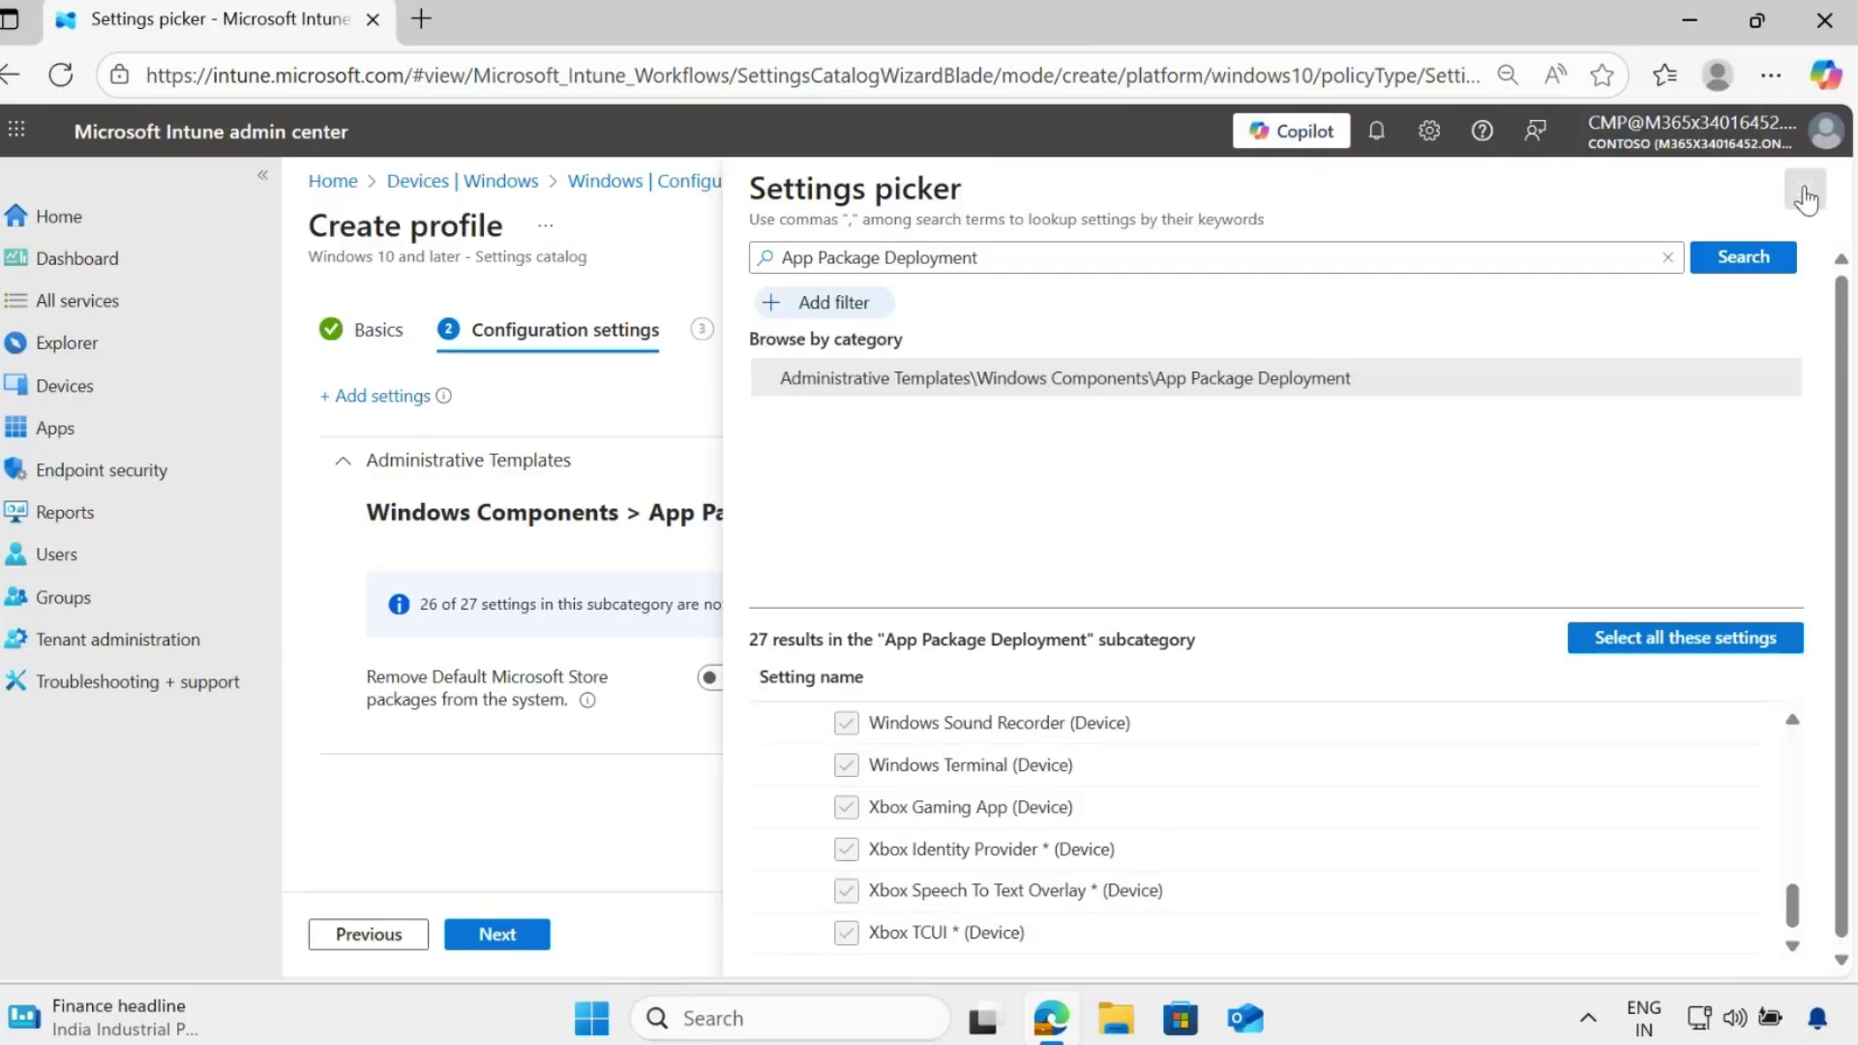
{"action": "left_click", "coordinate": [1806, 201]}
Step: Set Store package removal and Microsoft To Do (Device) to True, then continue to Scope tags
{"action": "left_click", "coordinate": [740, 682]}
{"action": "scroll", "coordinate": [1202, 821], "scroll_direction": "down", "scroll_amount": 5}
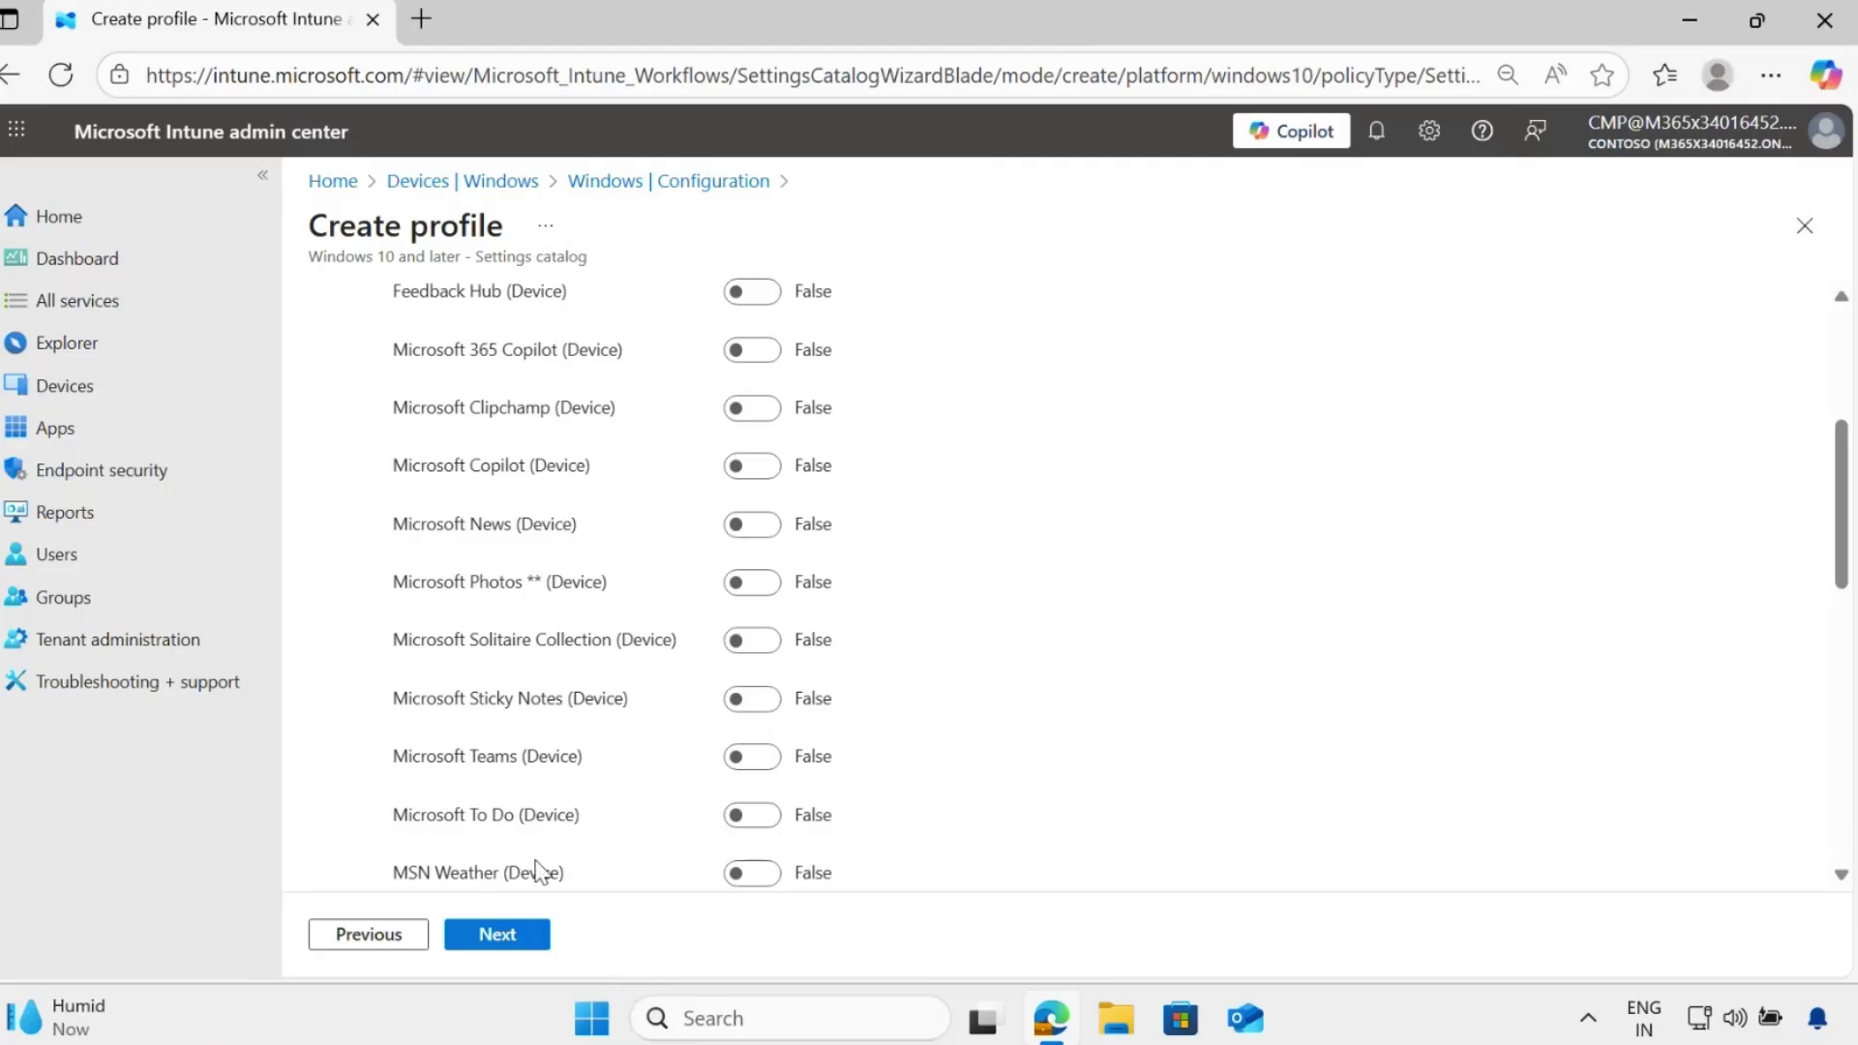
{"action": "left_click", "coordinate": [764, 825]}
{"action": "scroll", "coordinate": [829, 776], "scroll_direction": "down", "scroll_amount": 3}
{"action": "left_click", "coordinate": [499, 937]}
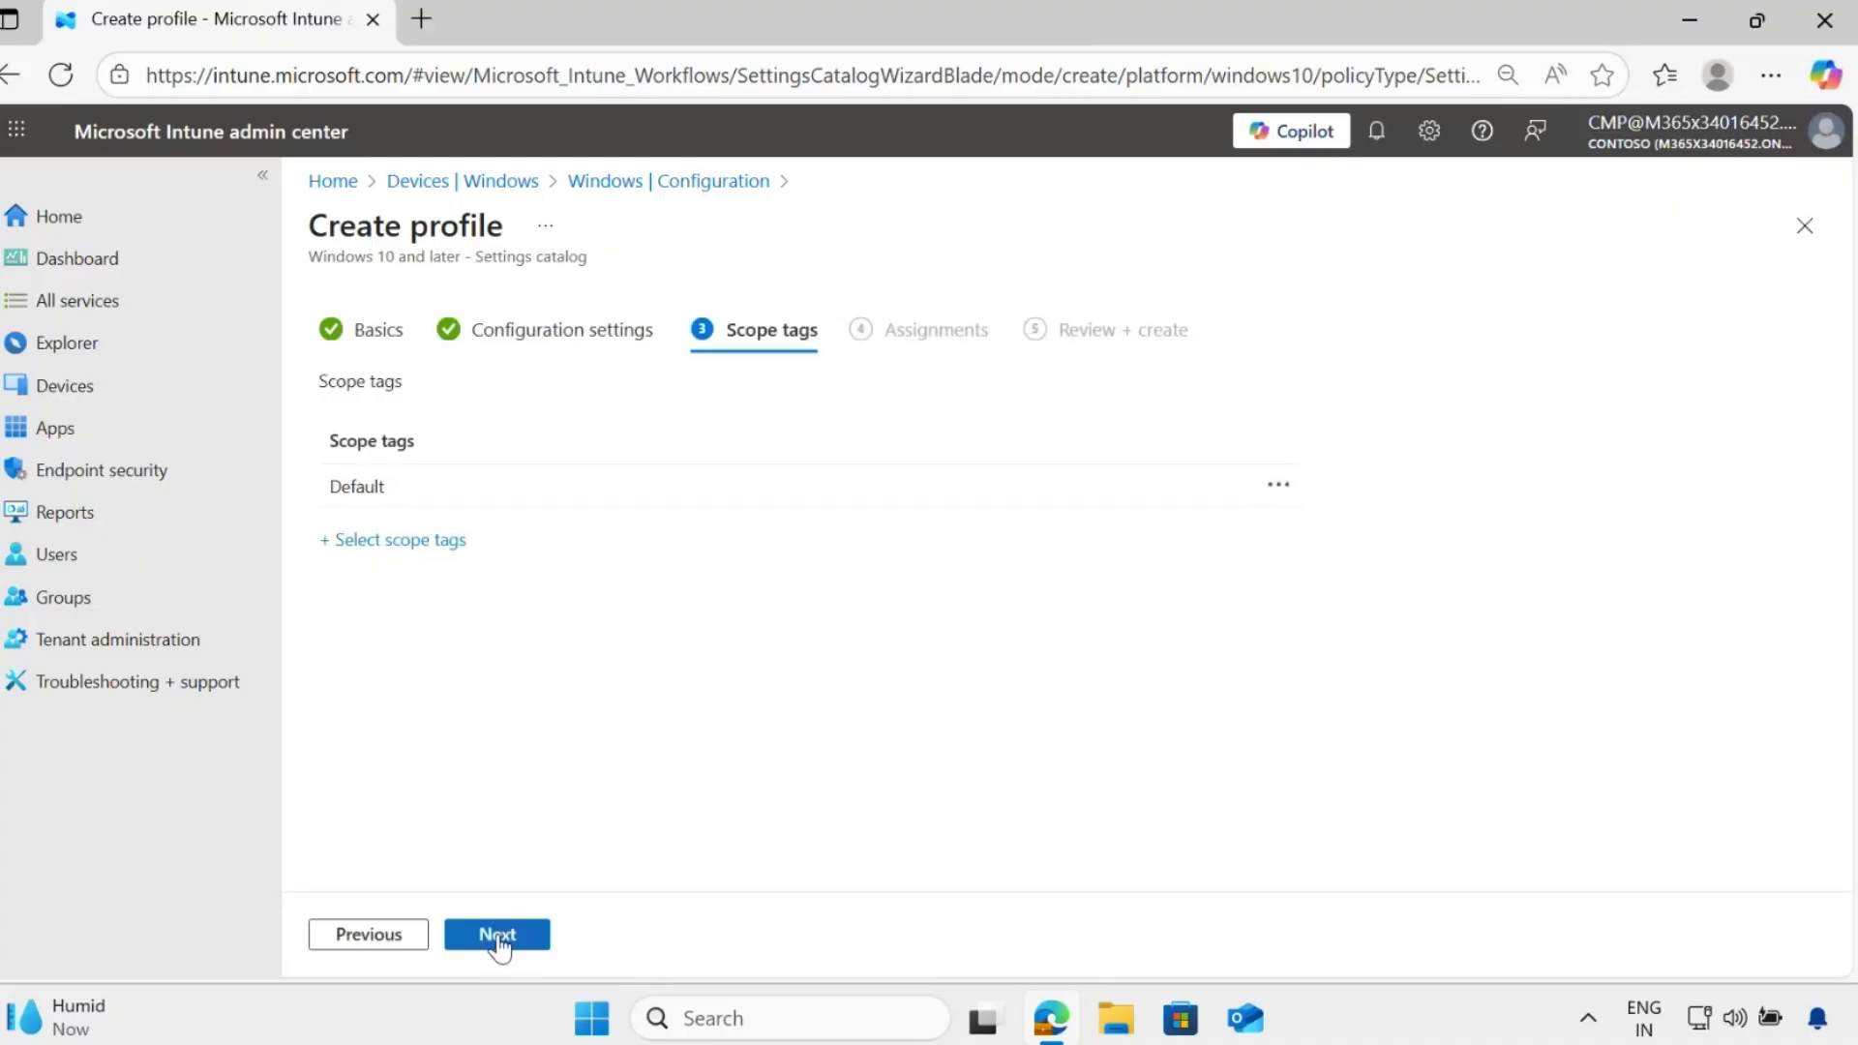
Step: Include the Internal IT group (1 device) in the assignments and proceed to Review + create
{"action": "left_click", "coordinate": [498, 937]}
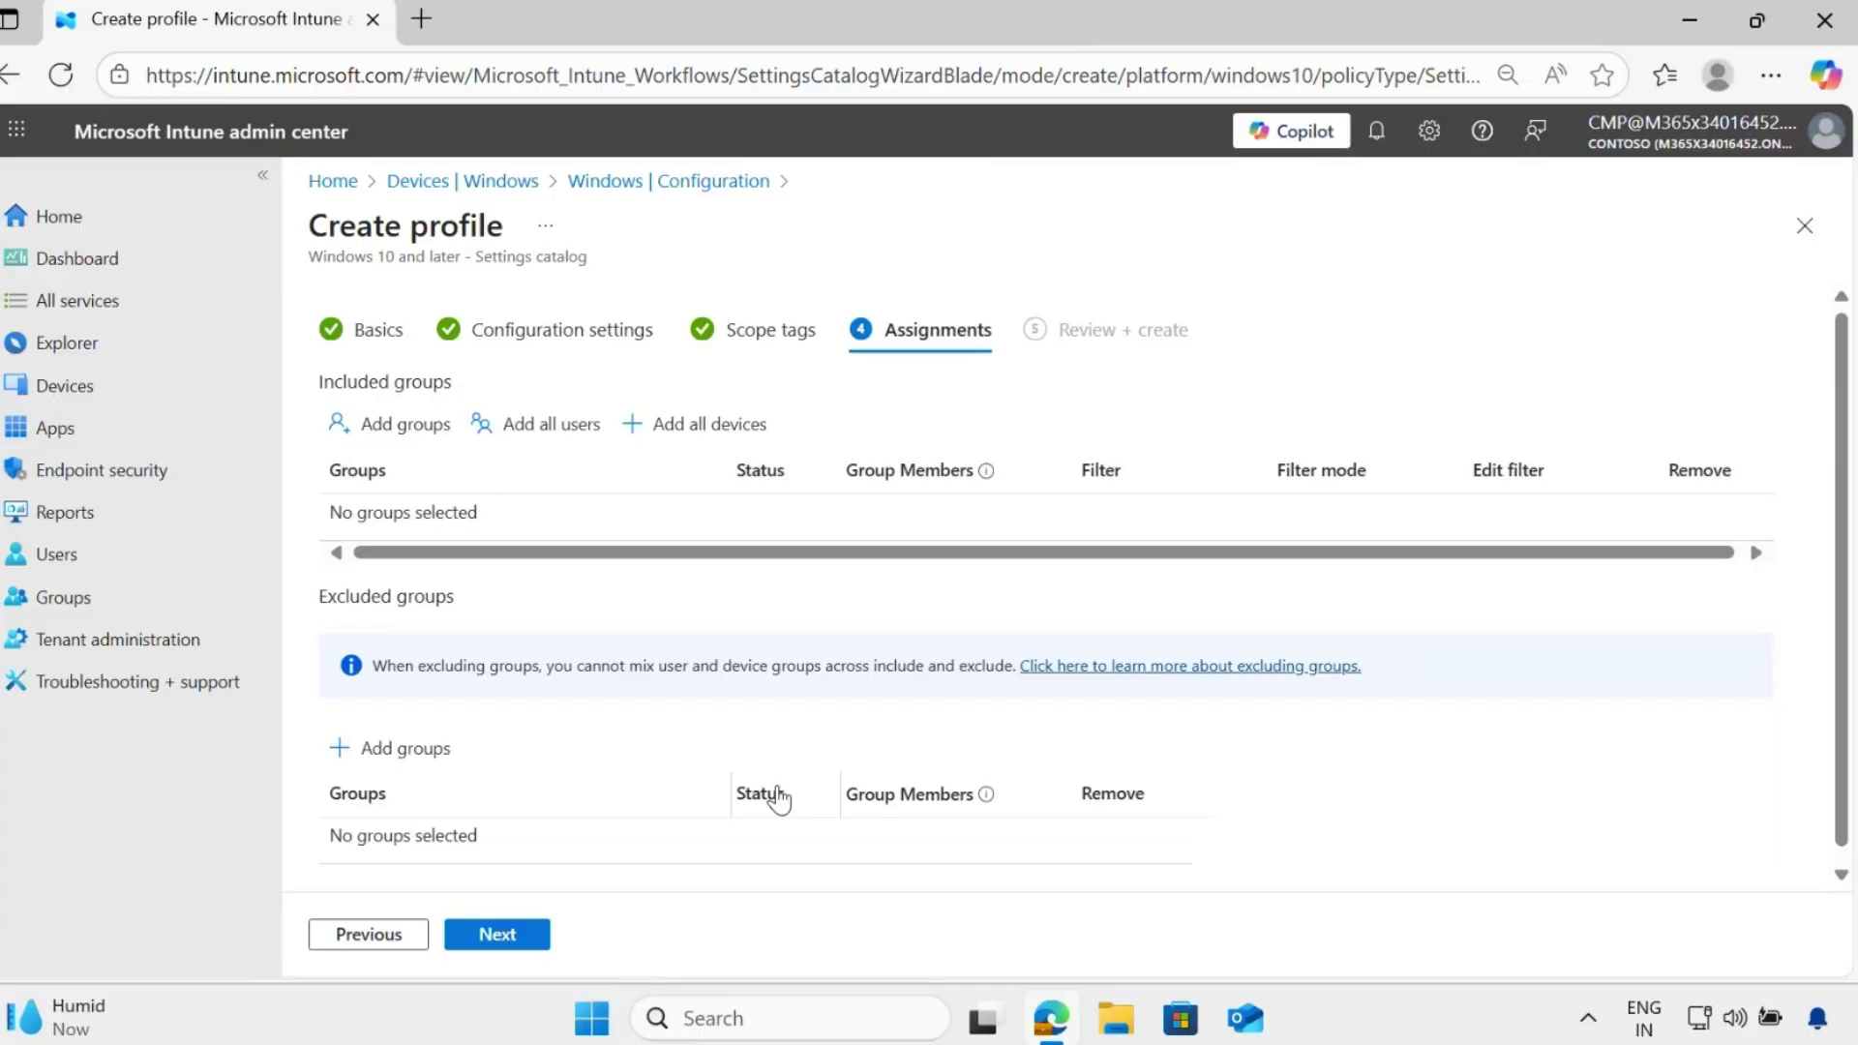
{"action": "left_click", "coordinate": [416, 427]}
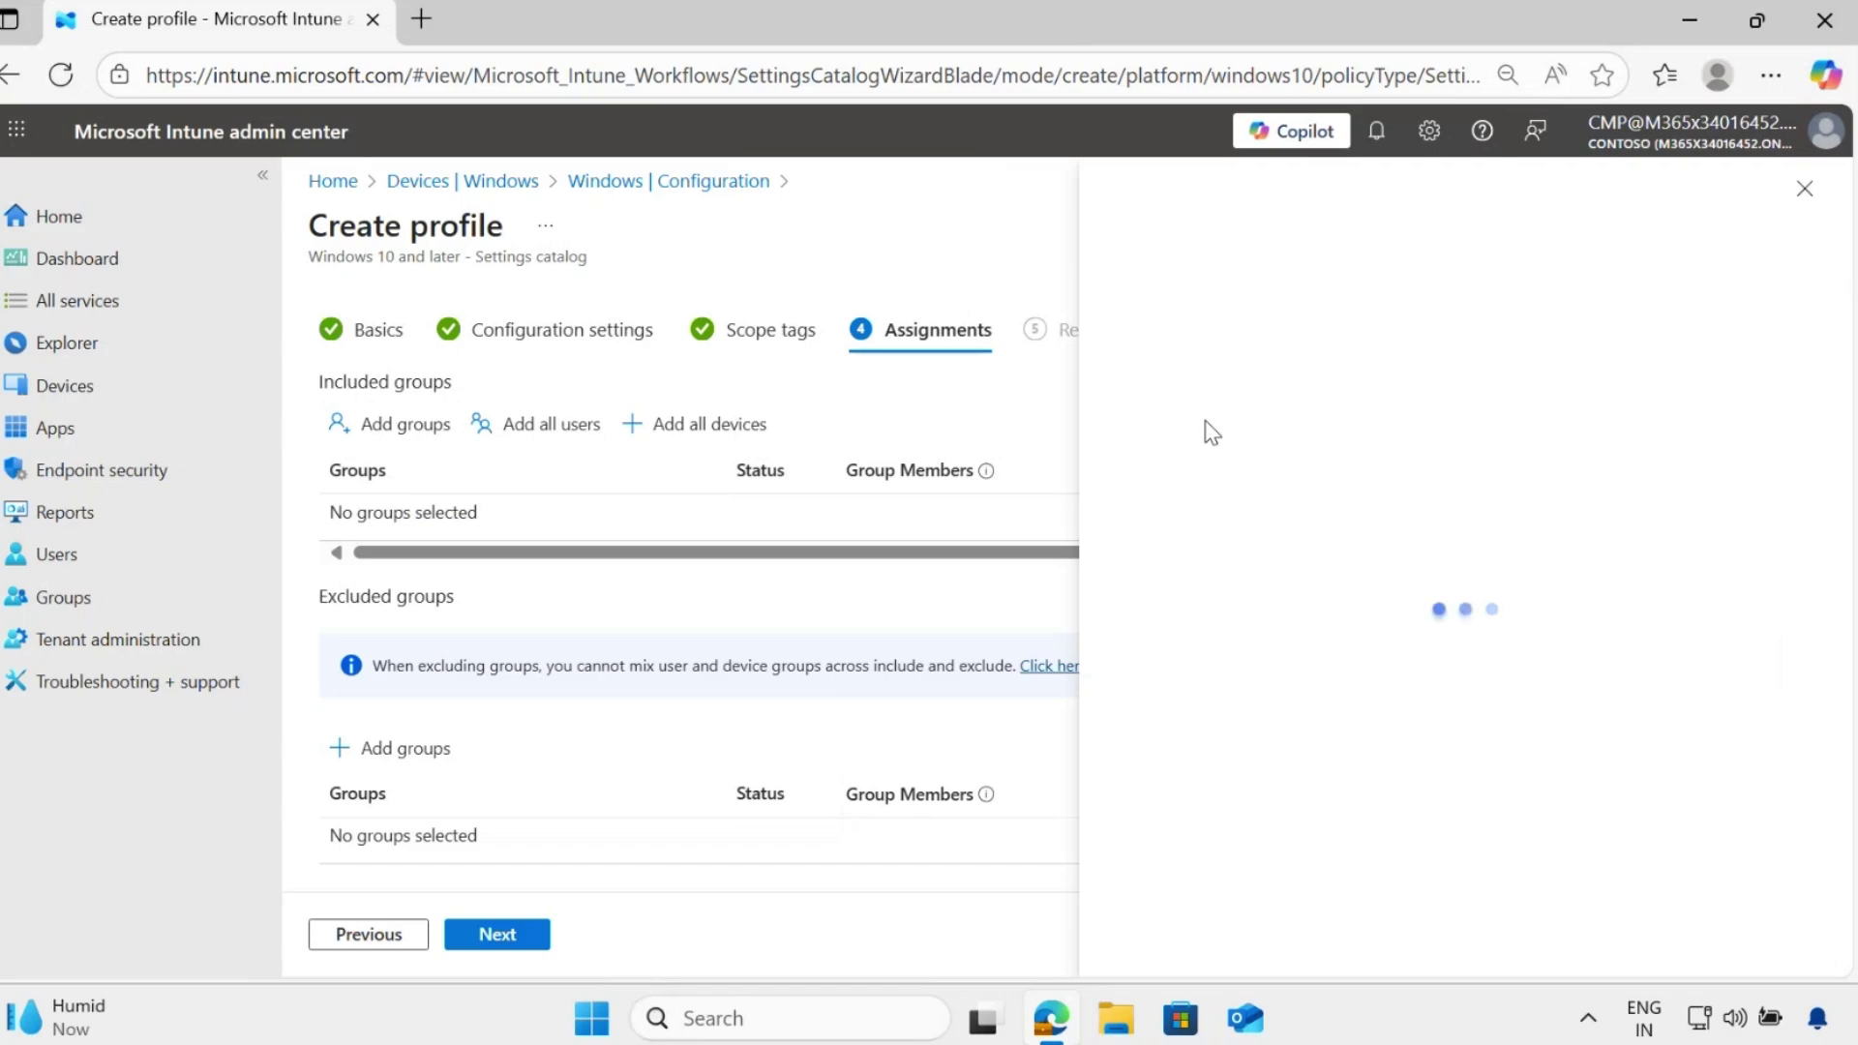
{"action": "left_click", "coordinate": [759, 395]}
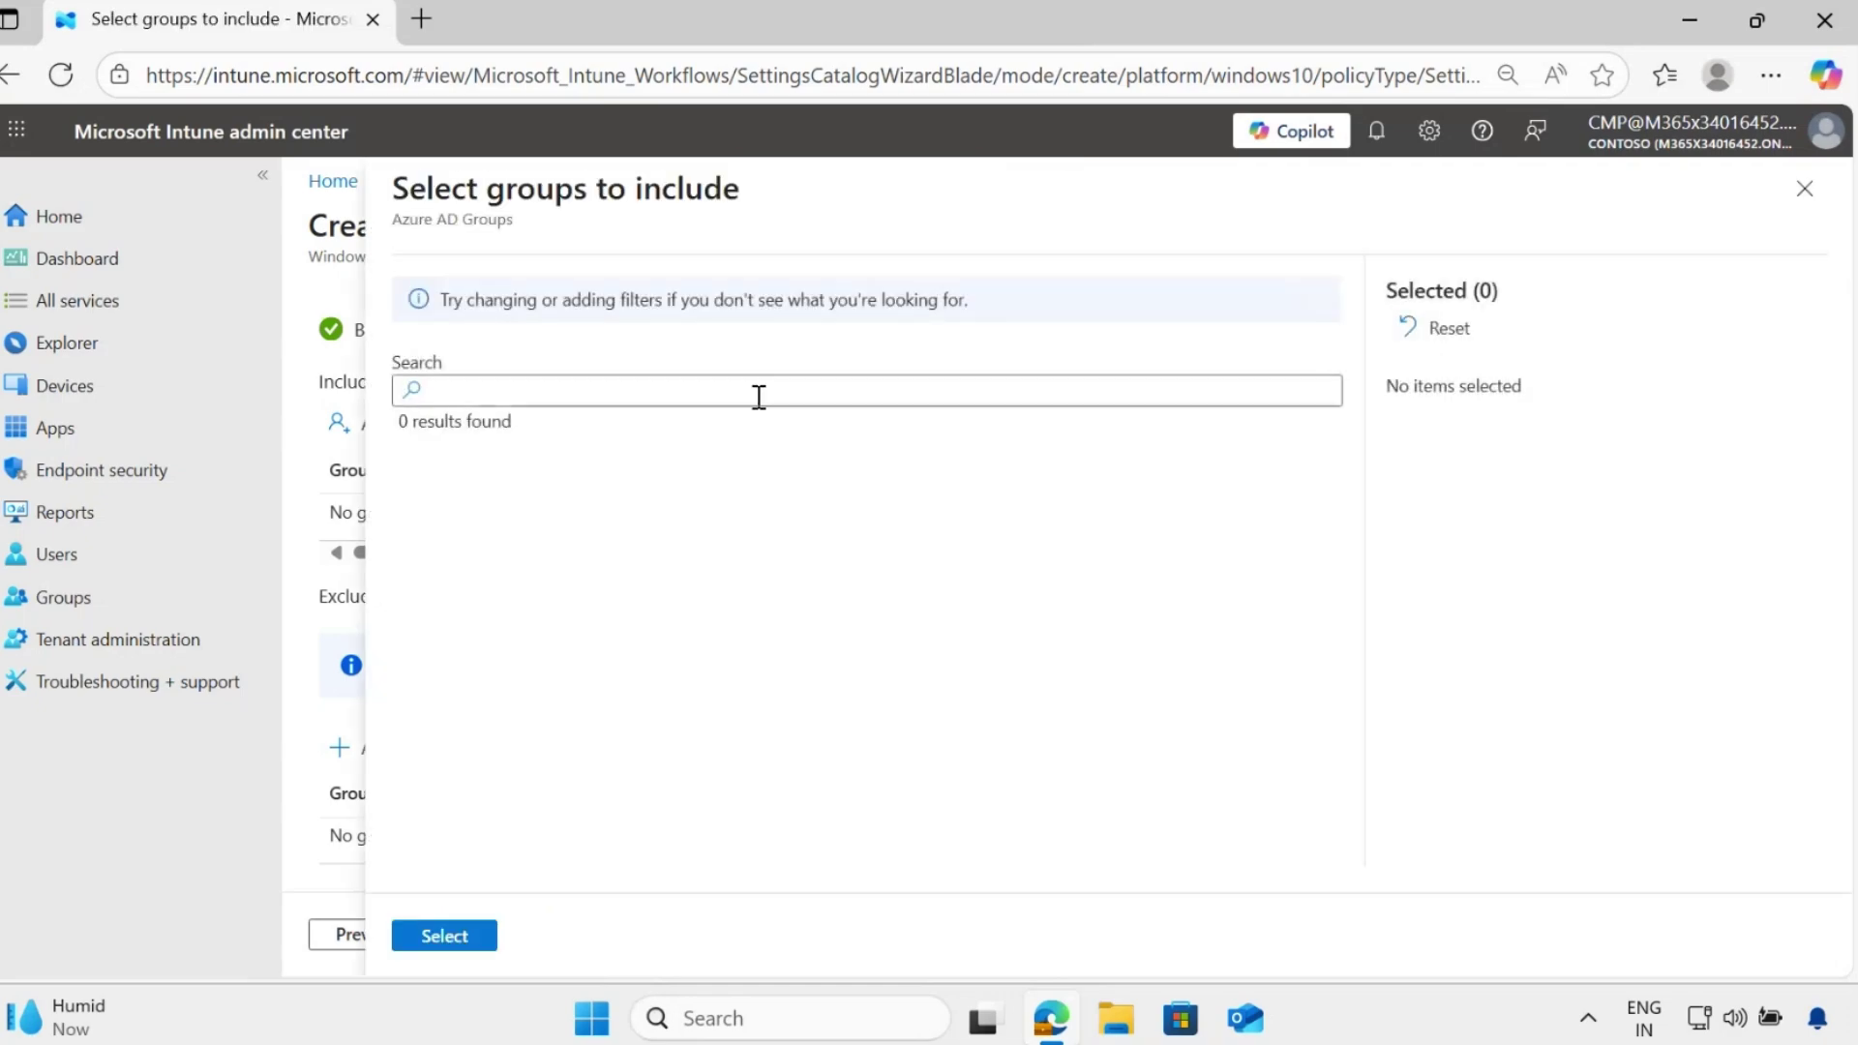
{"action": "type", "text": "it"}
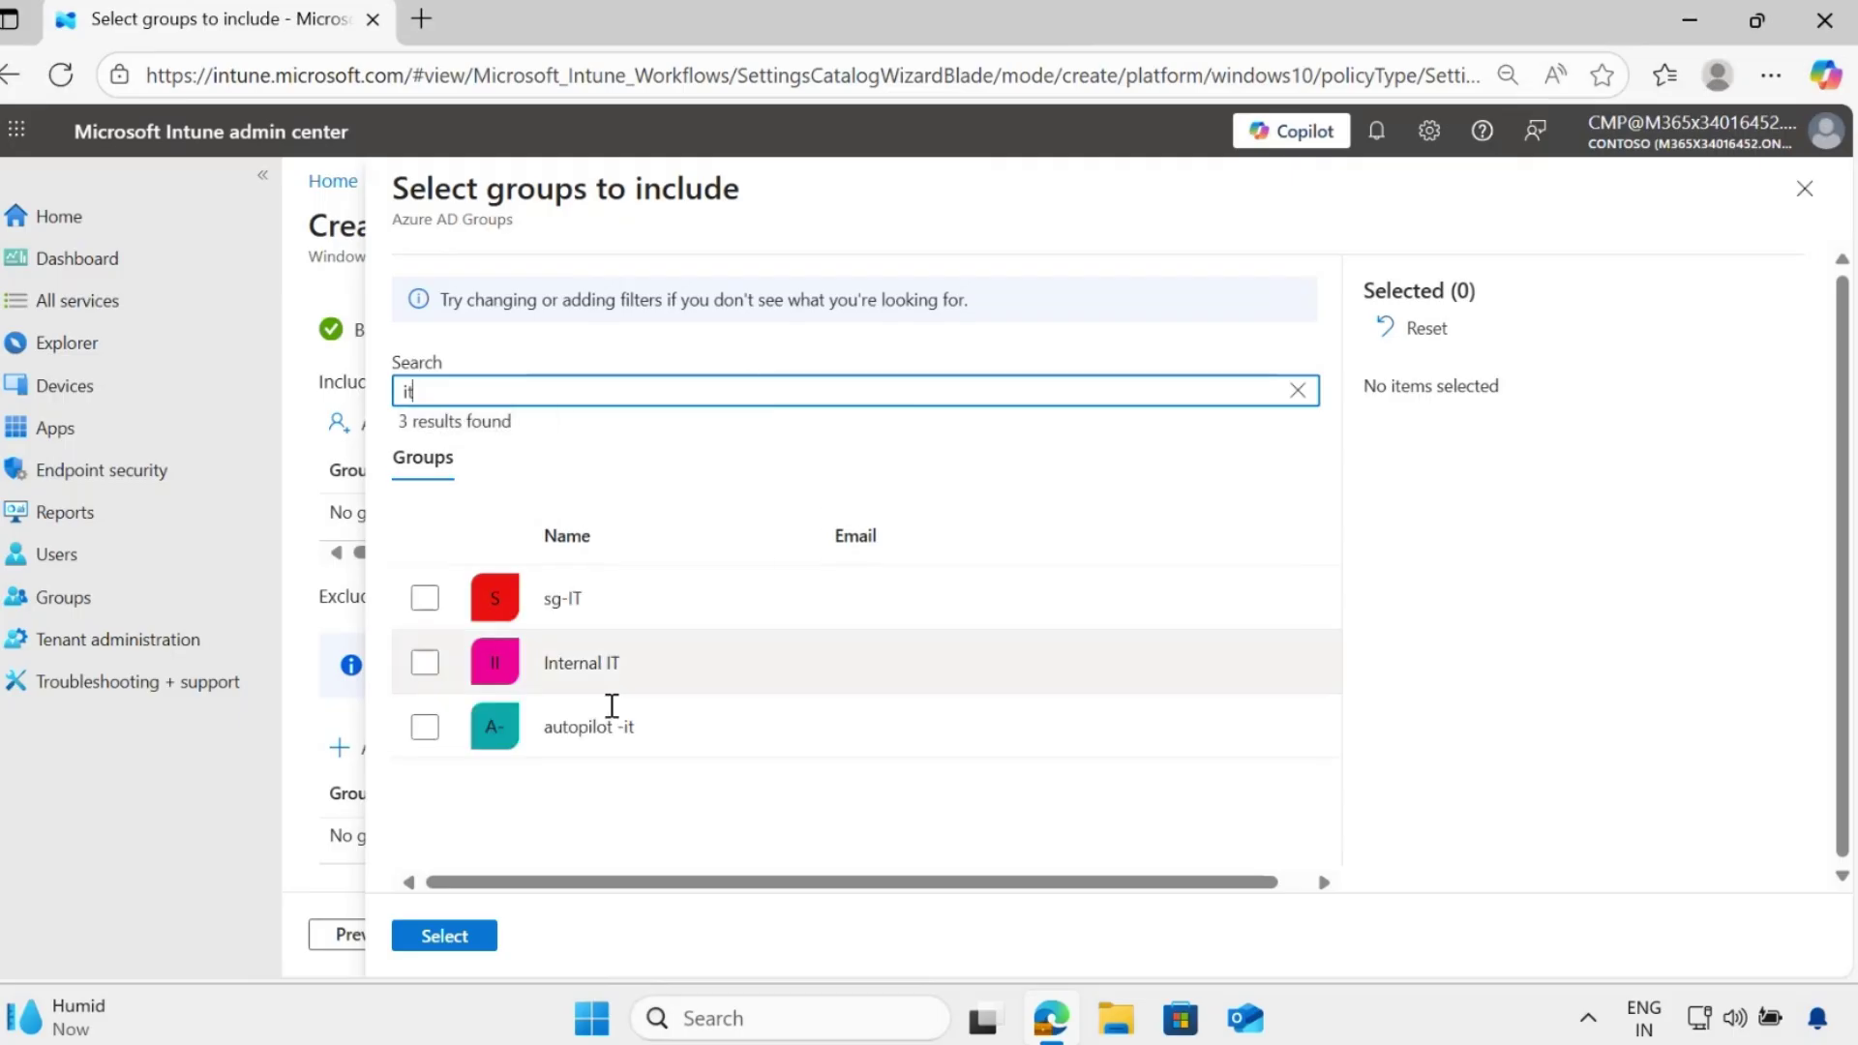
{"action": "left_click", "coordinate": [426, 667]}
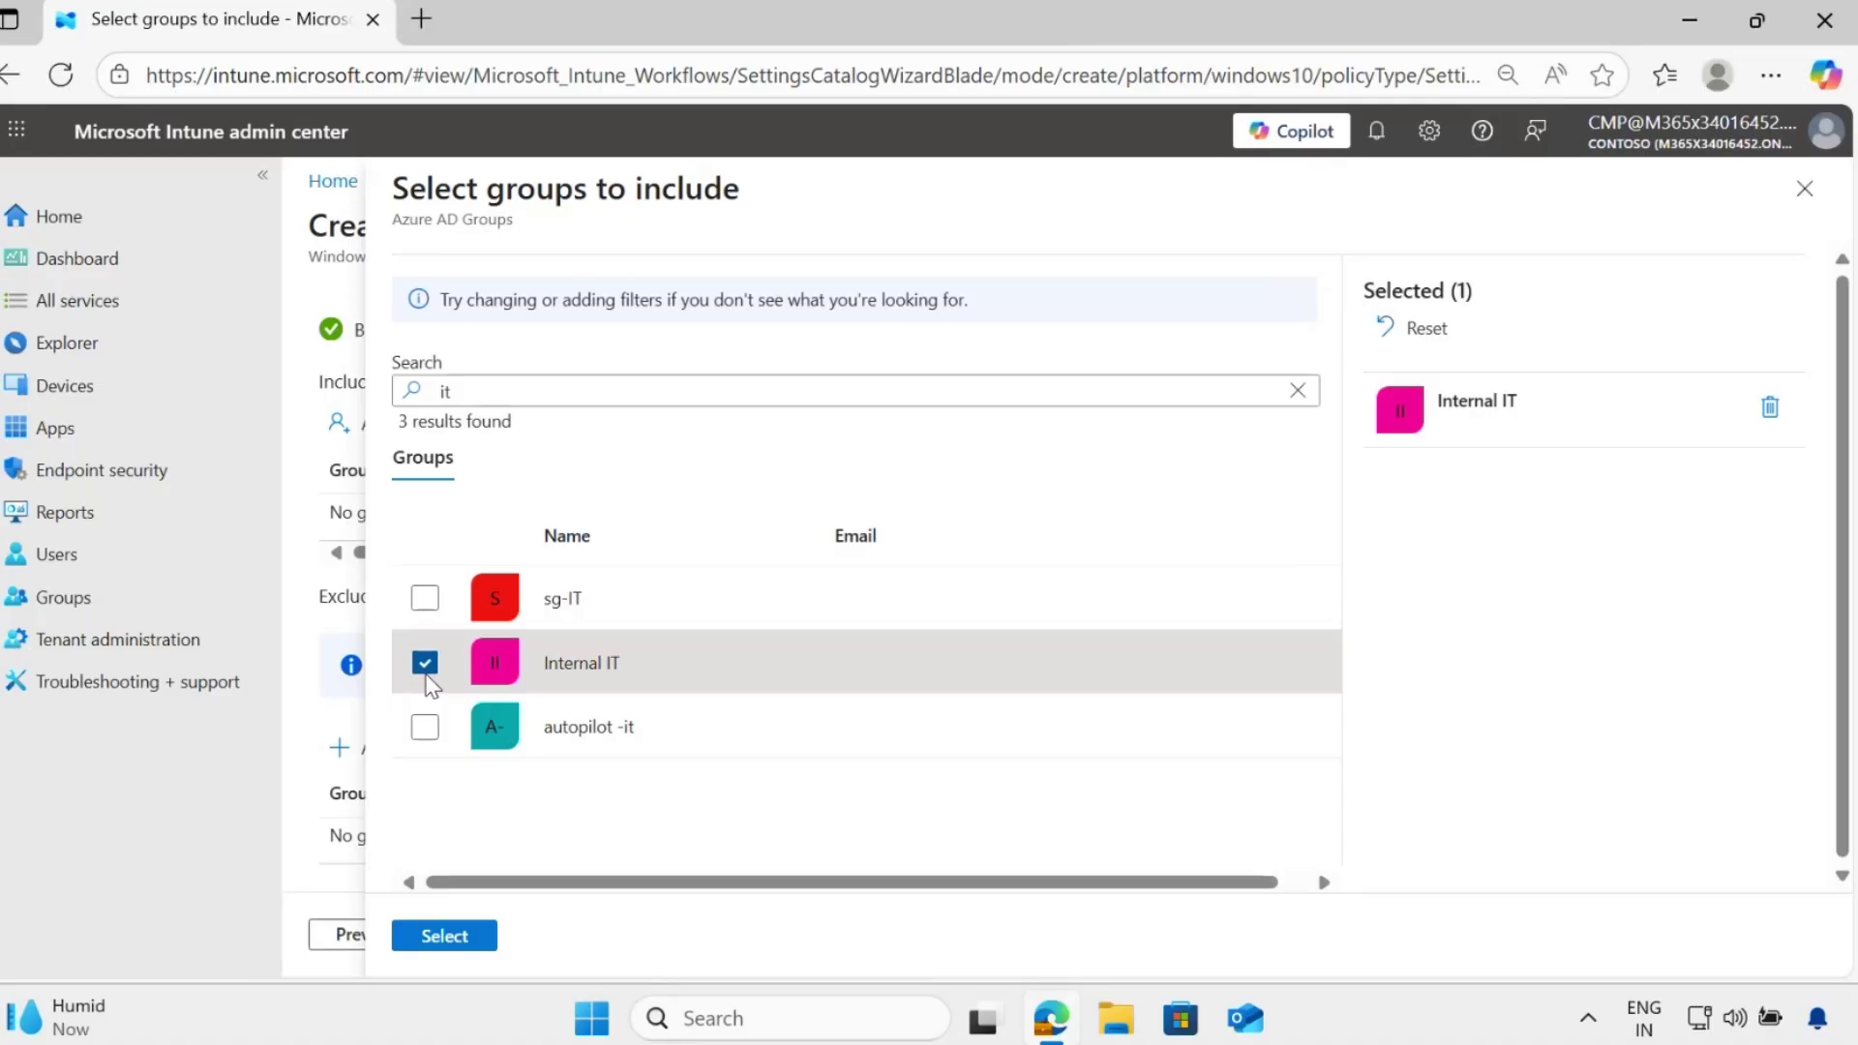
{"action": "left_click", "coordinate": [460, 946]}
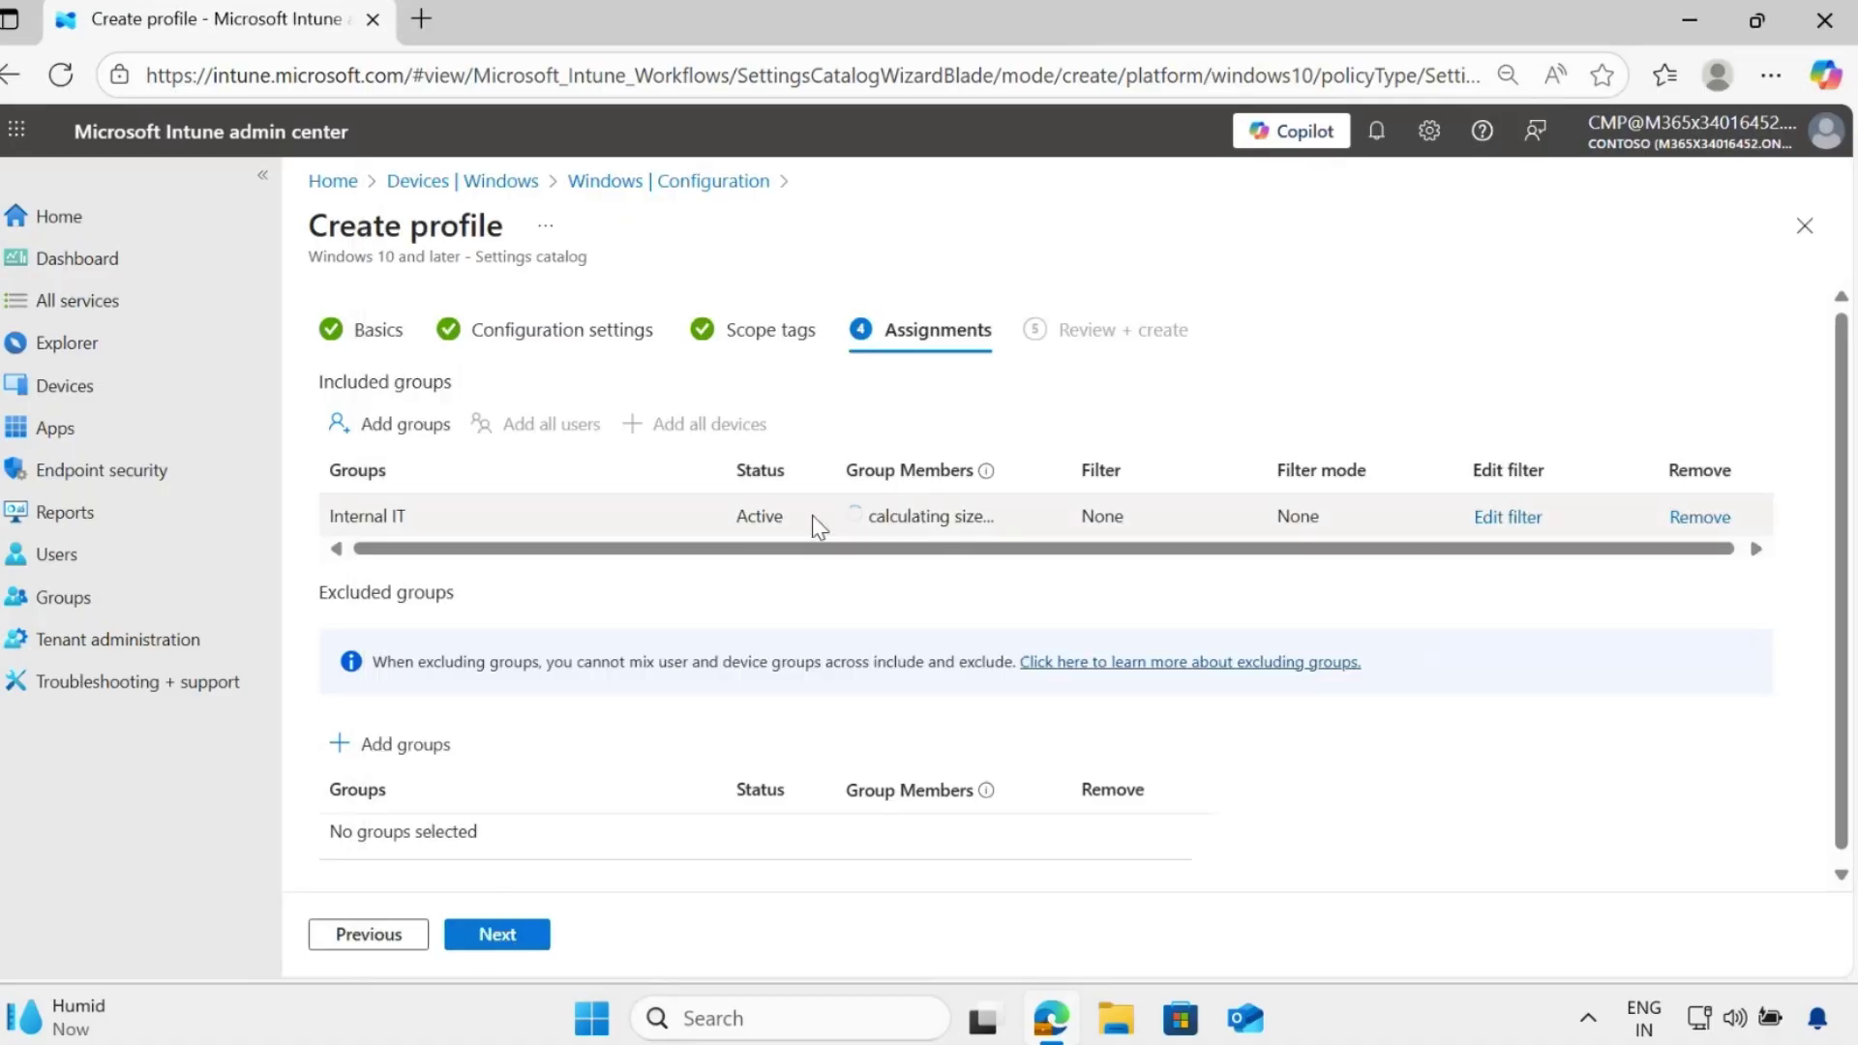
{"action": "left_click_drag", "start_coordinate": [851, 515], "coordinate": [919, 520]}
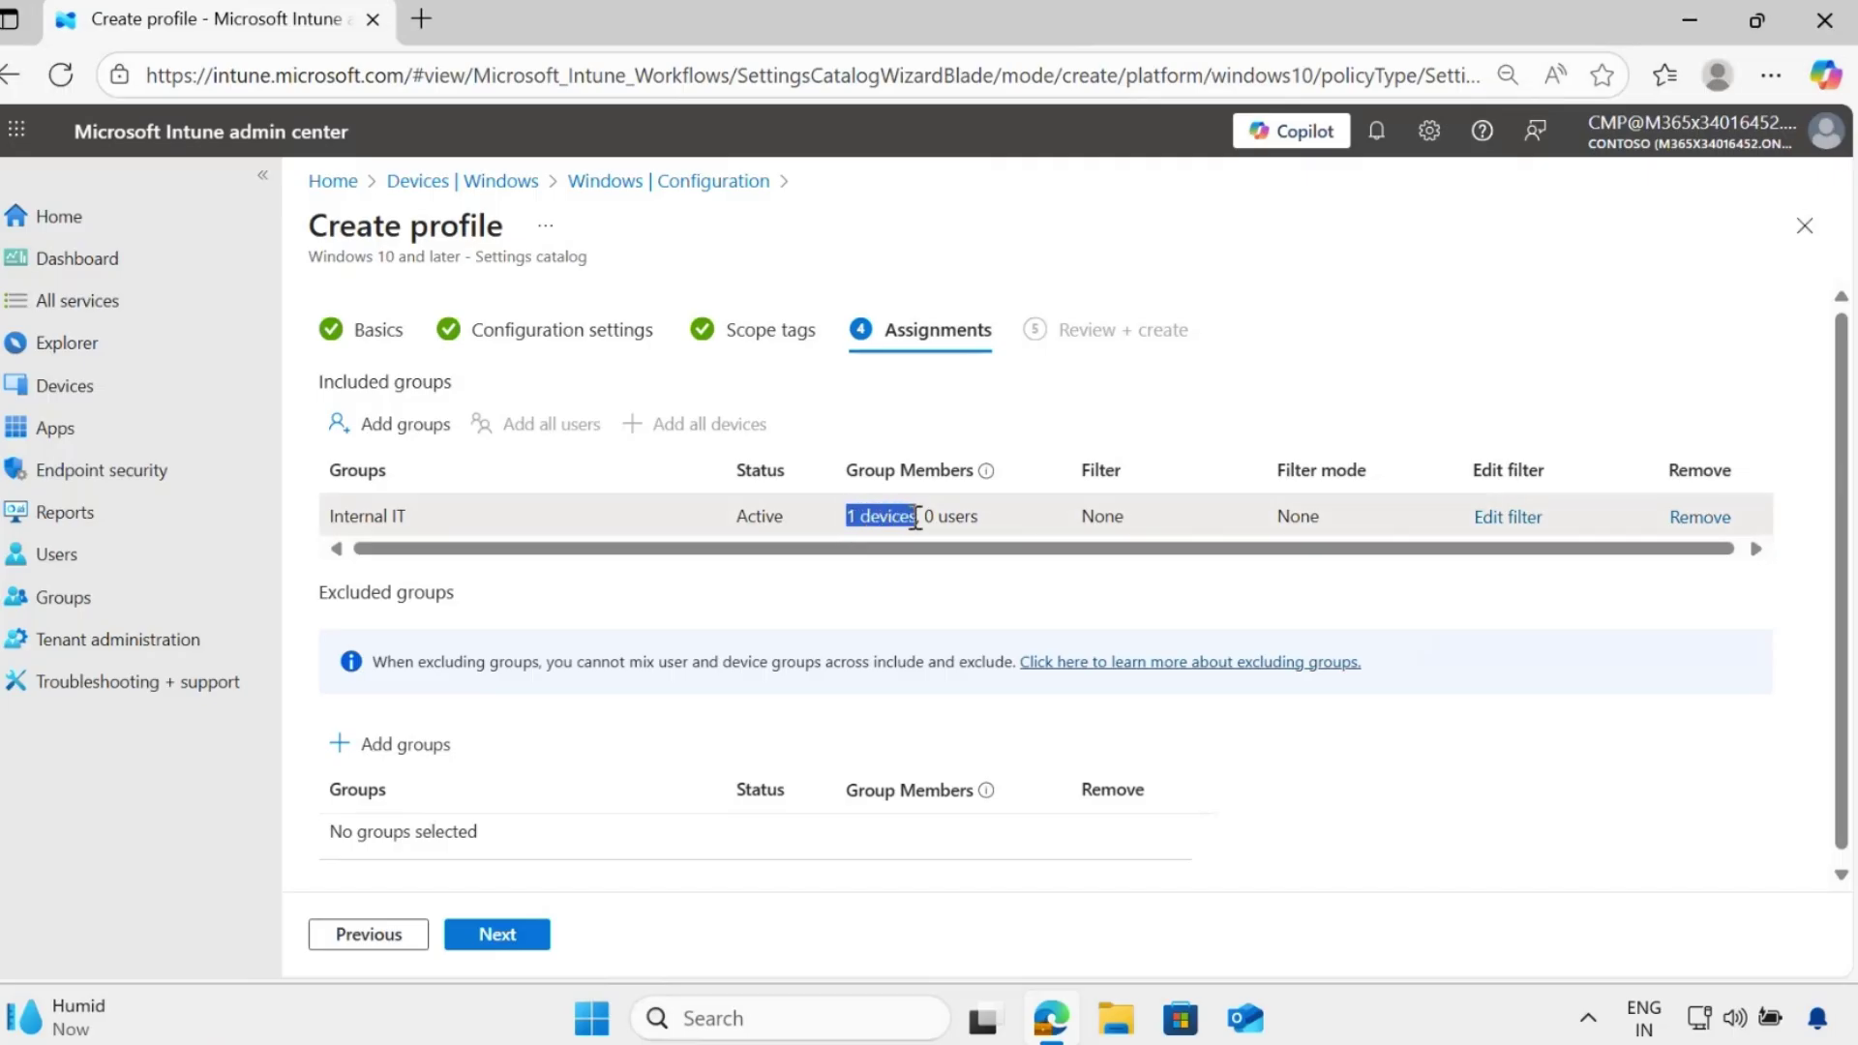
{"action": "left_click", "coordinate": [499, 938]}
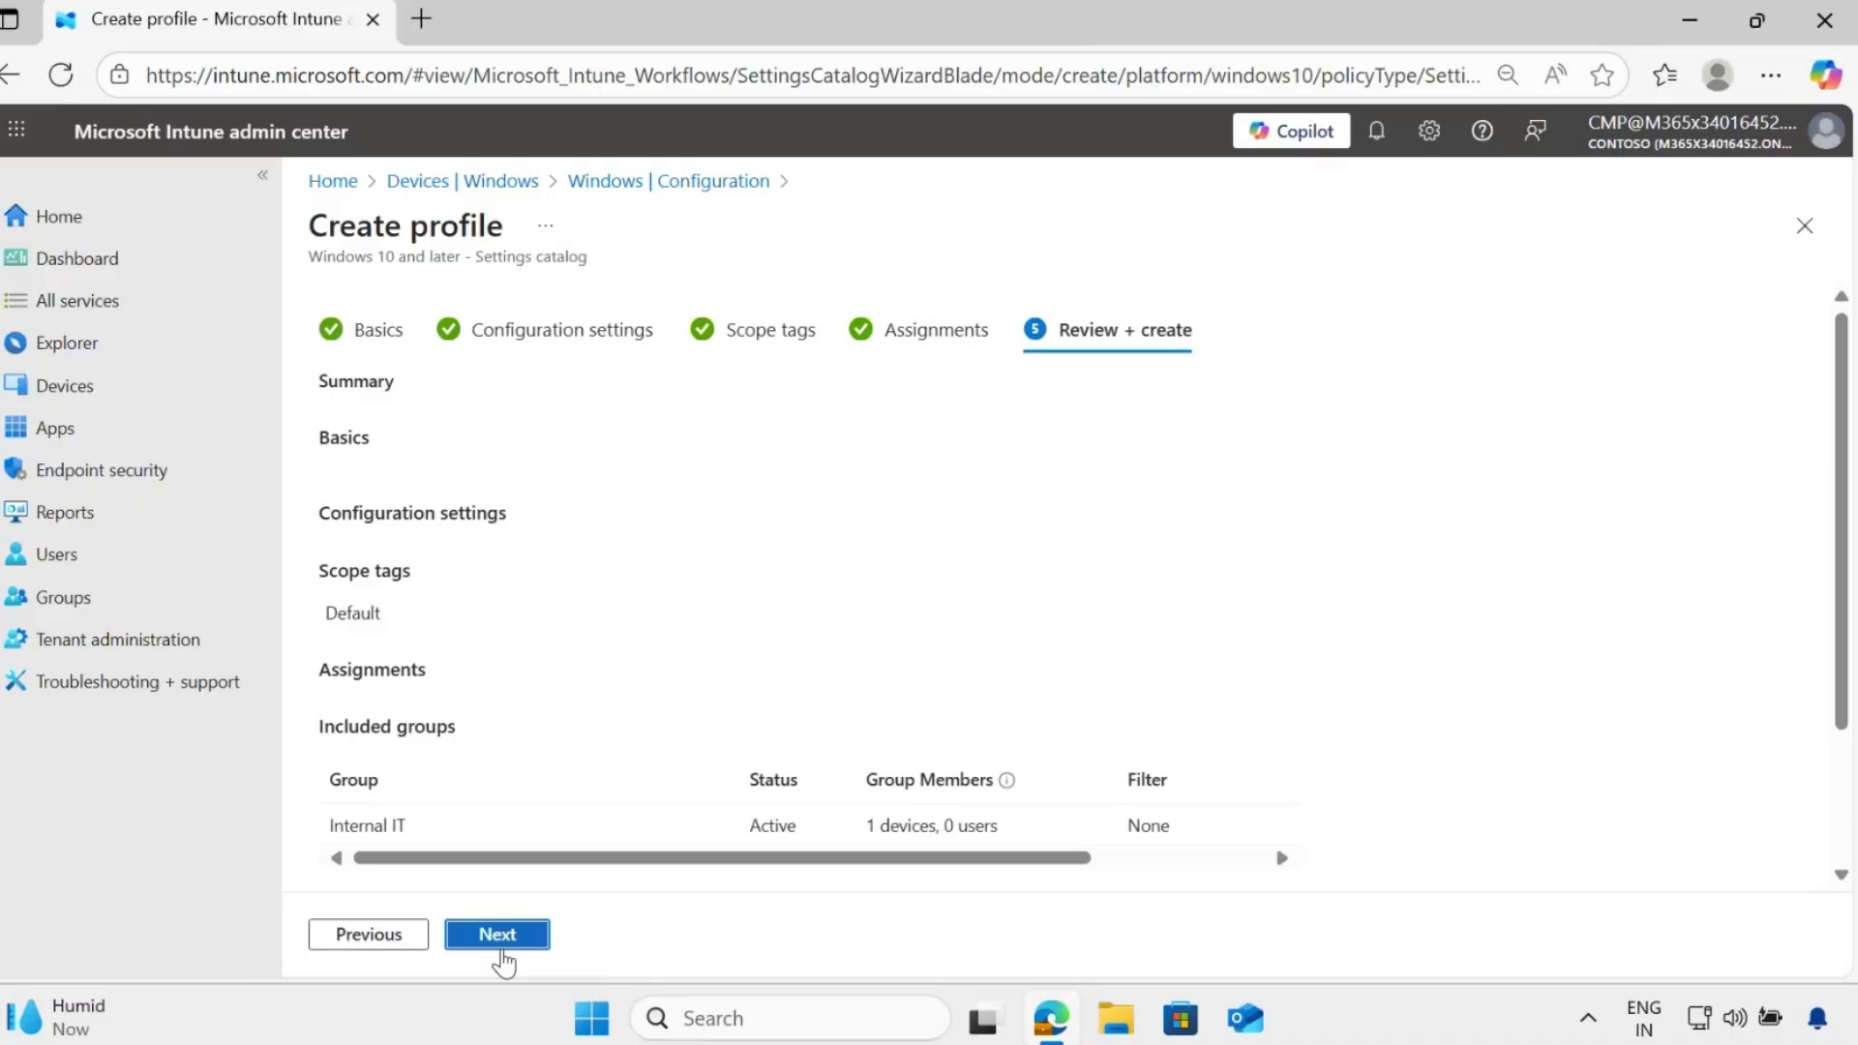
Step: Create the profile and open the Remove Built-In Apps overview showing 1 device succeeded
{"action": "left_click", "coordinate": [507, 943]}
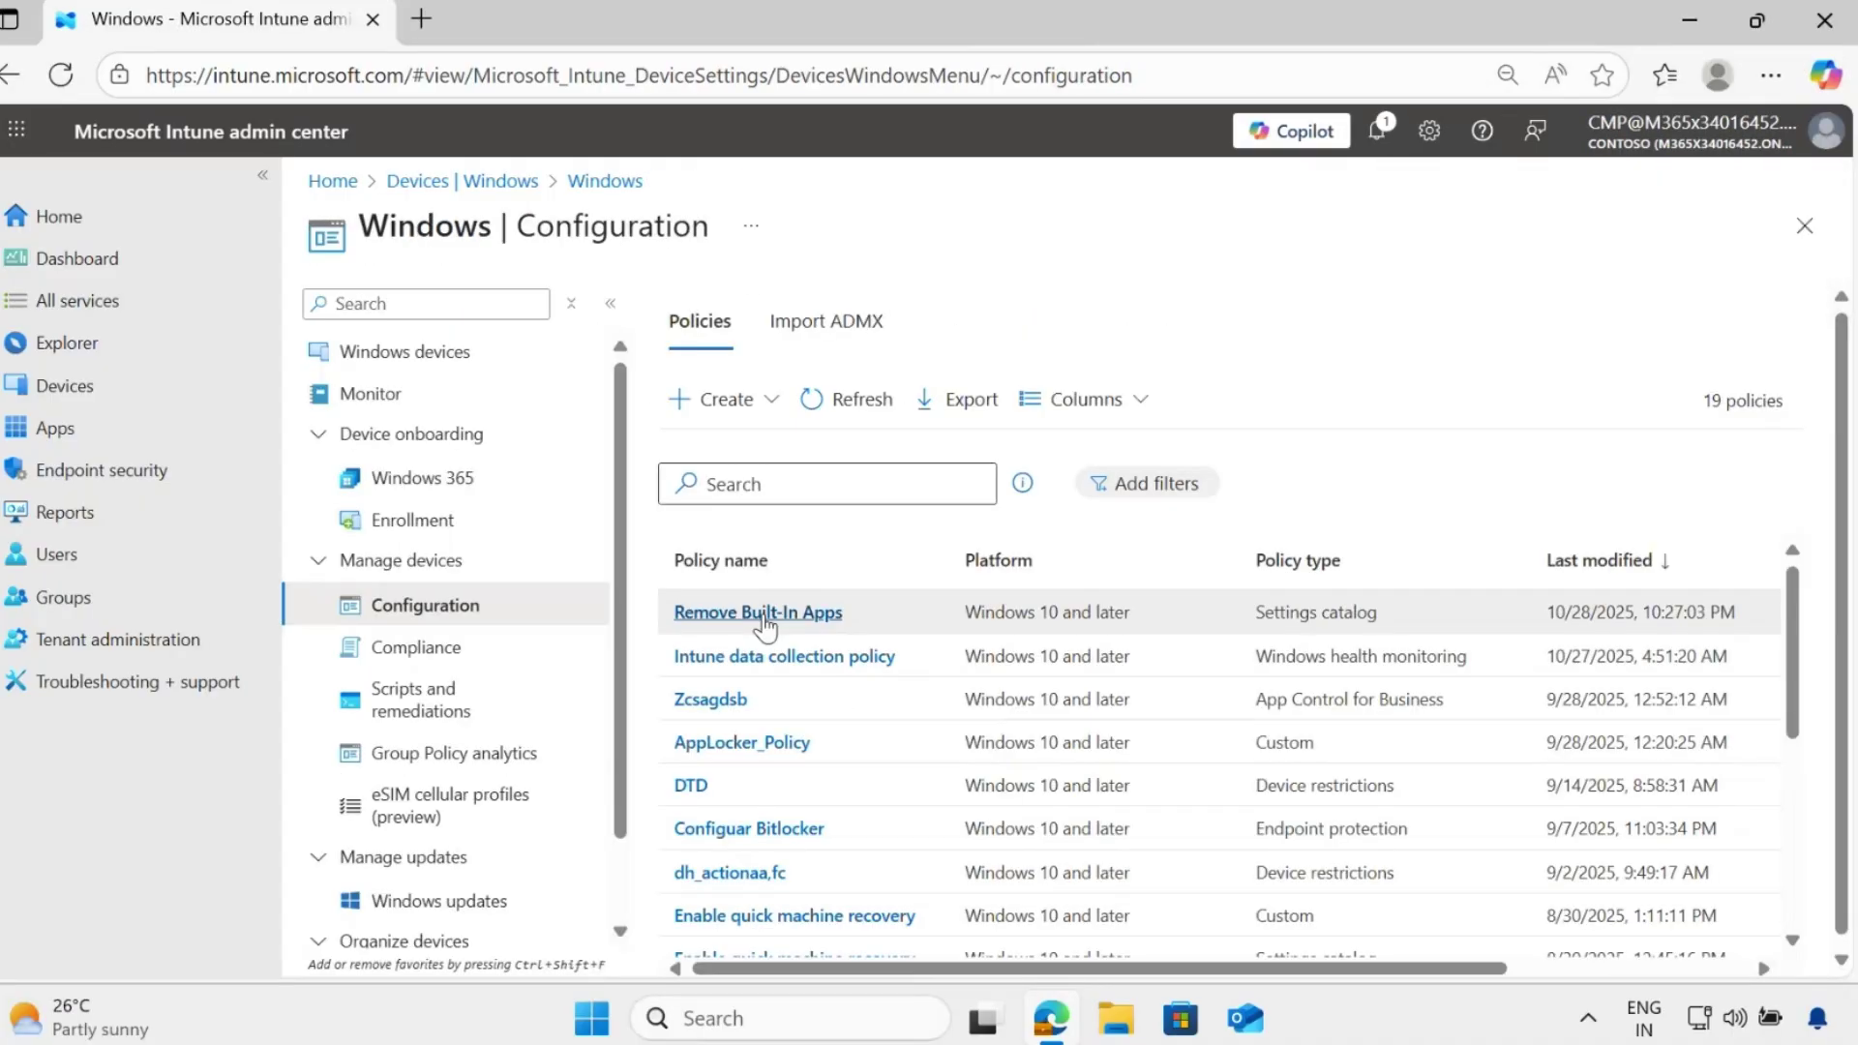
{"action": "left_click_drag", "start_coordinate": [671, 619], "coordinate": [684, 616]}
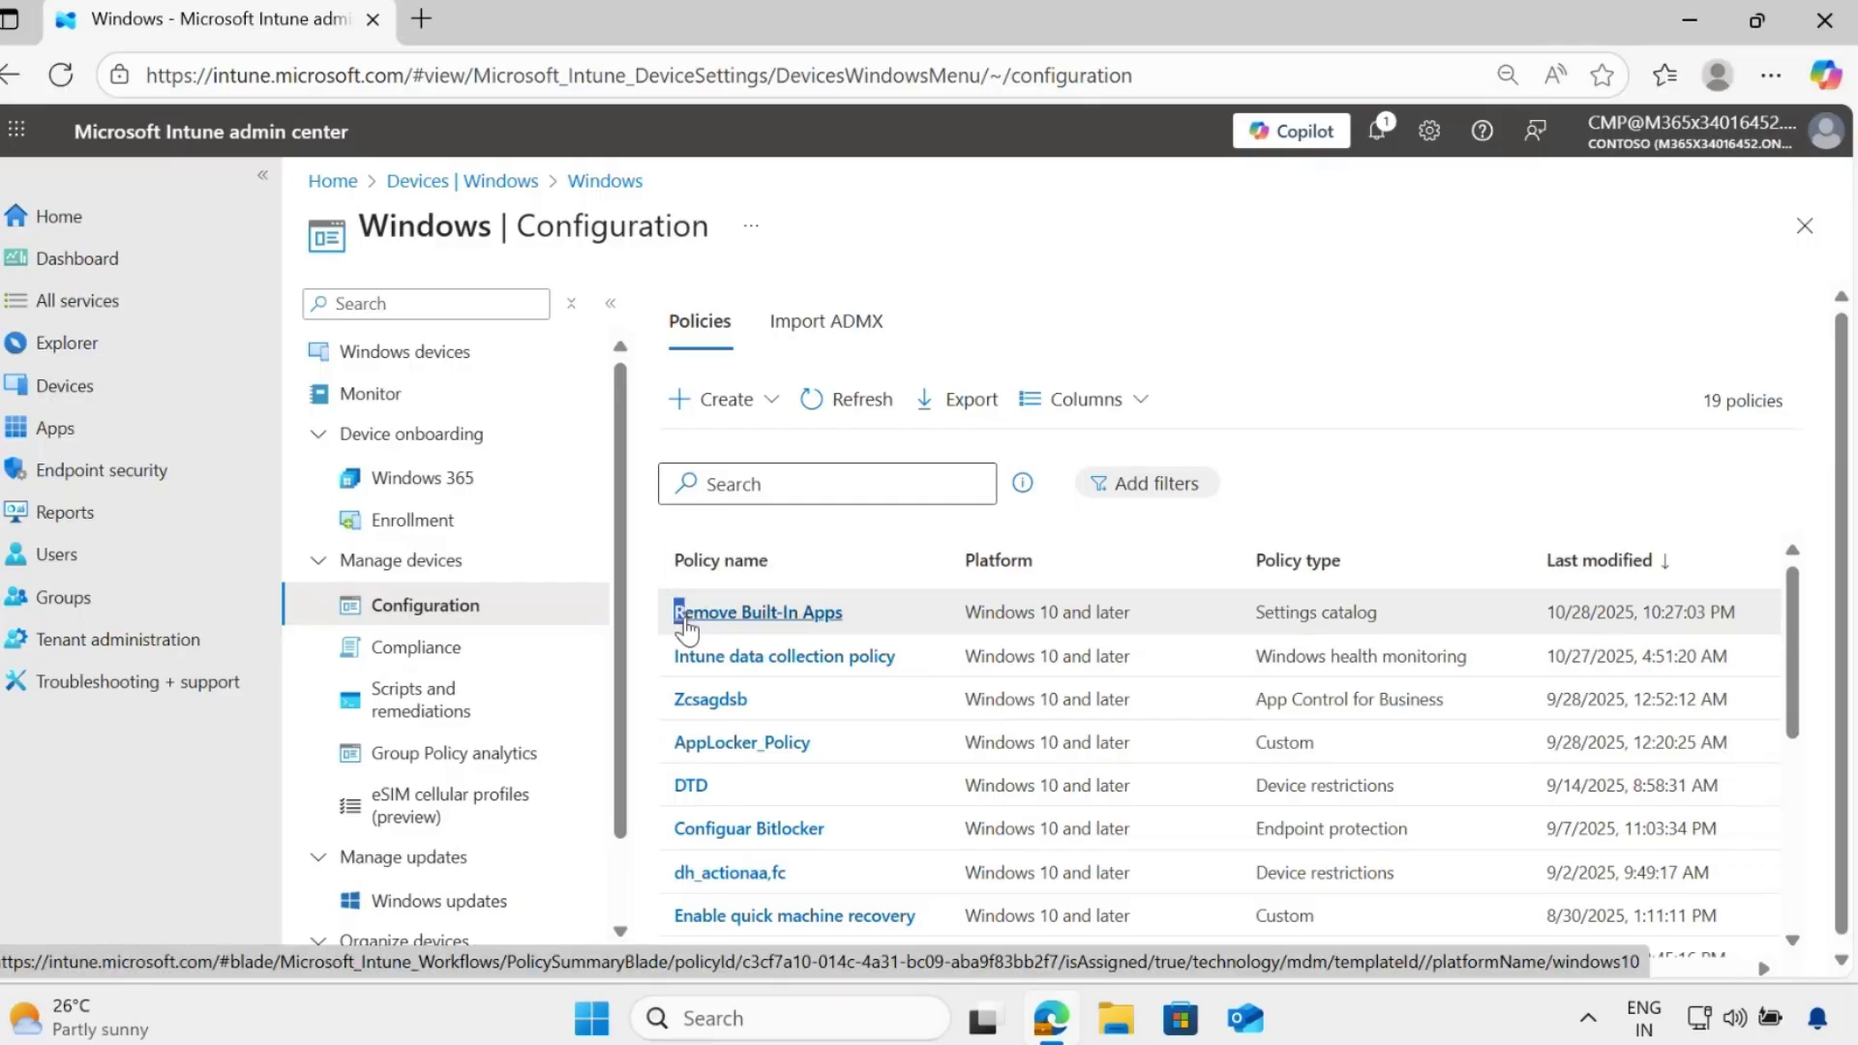
{"action": "left_click", "coordinate": [726, 612]}
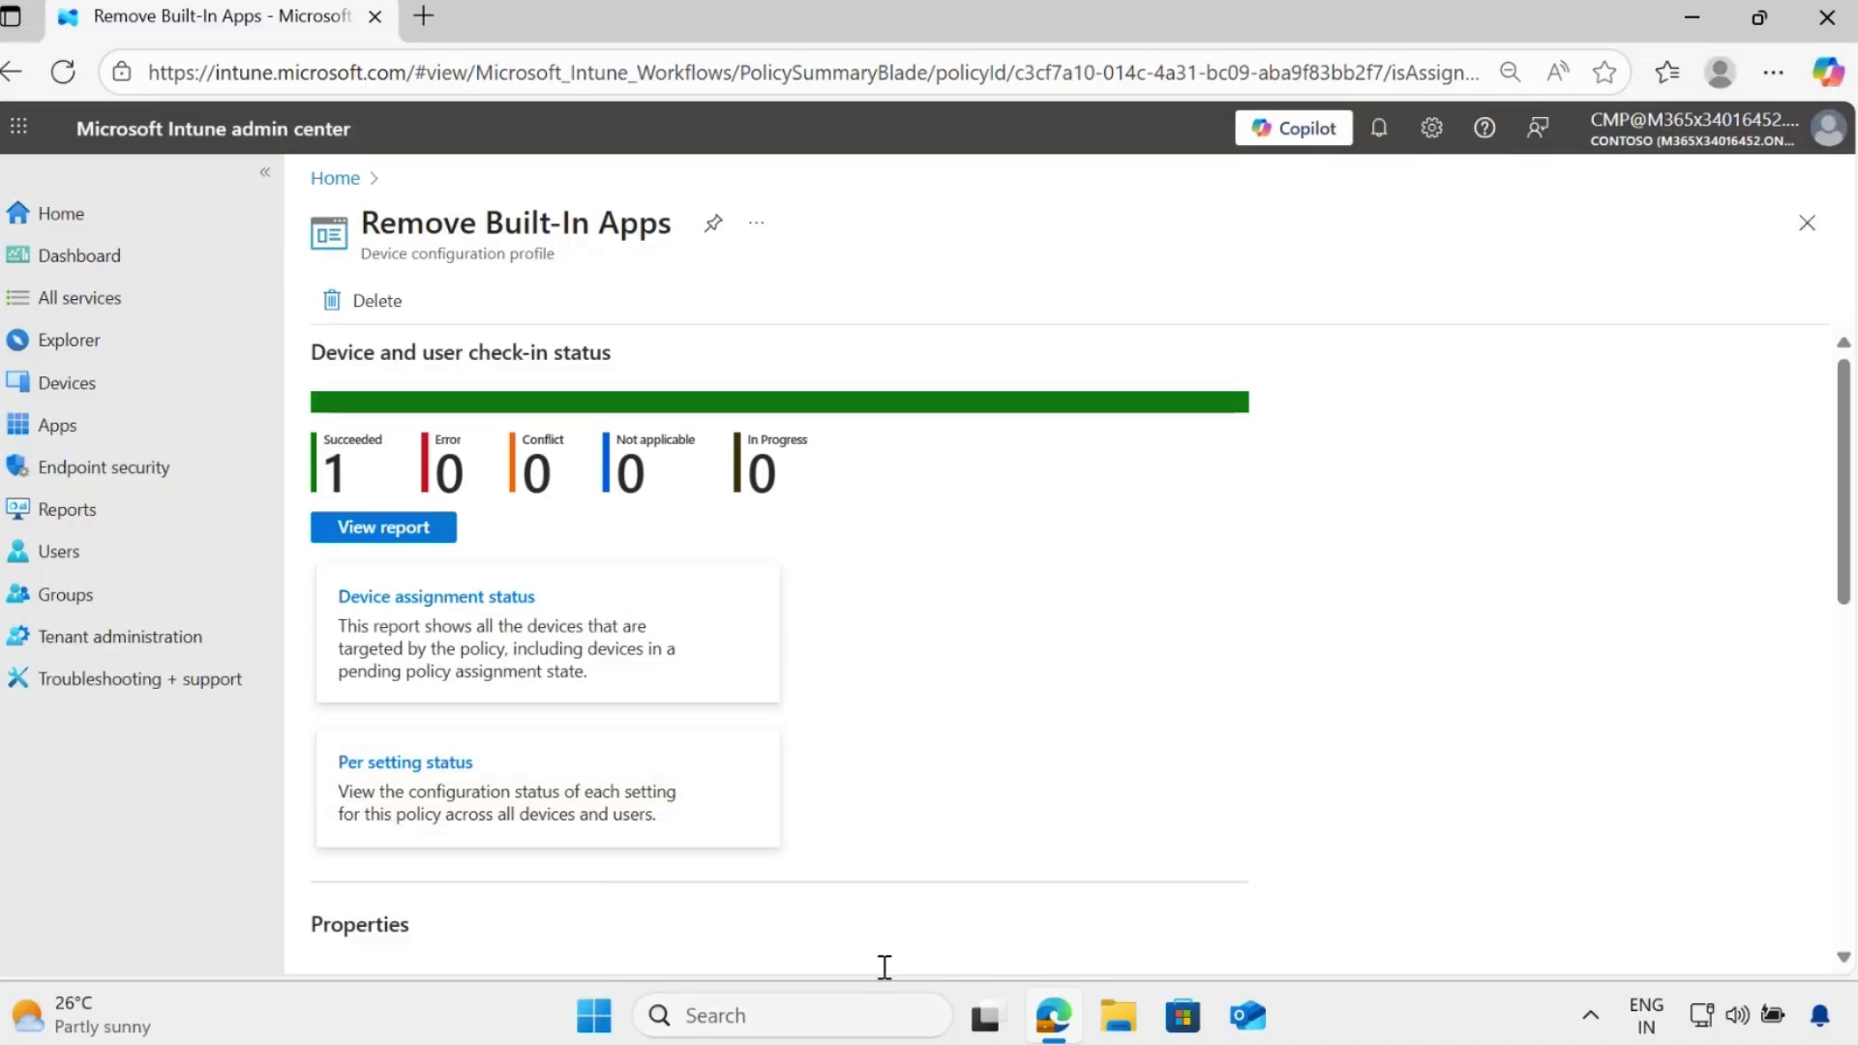
Step: Search Settings' installed apps for 'to do' again, now returning no results
{"action": "left_click", "coordinate": [1692, 17]}
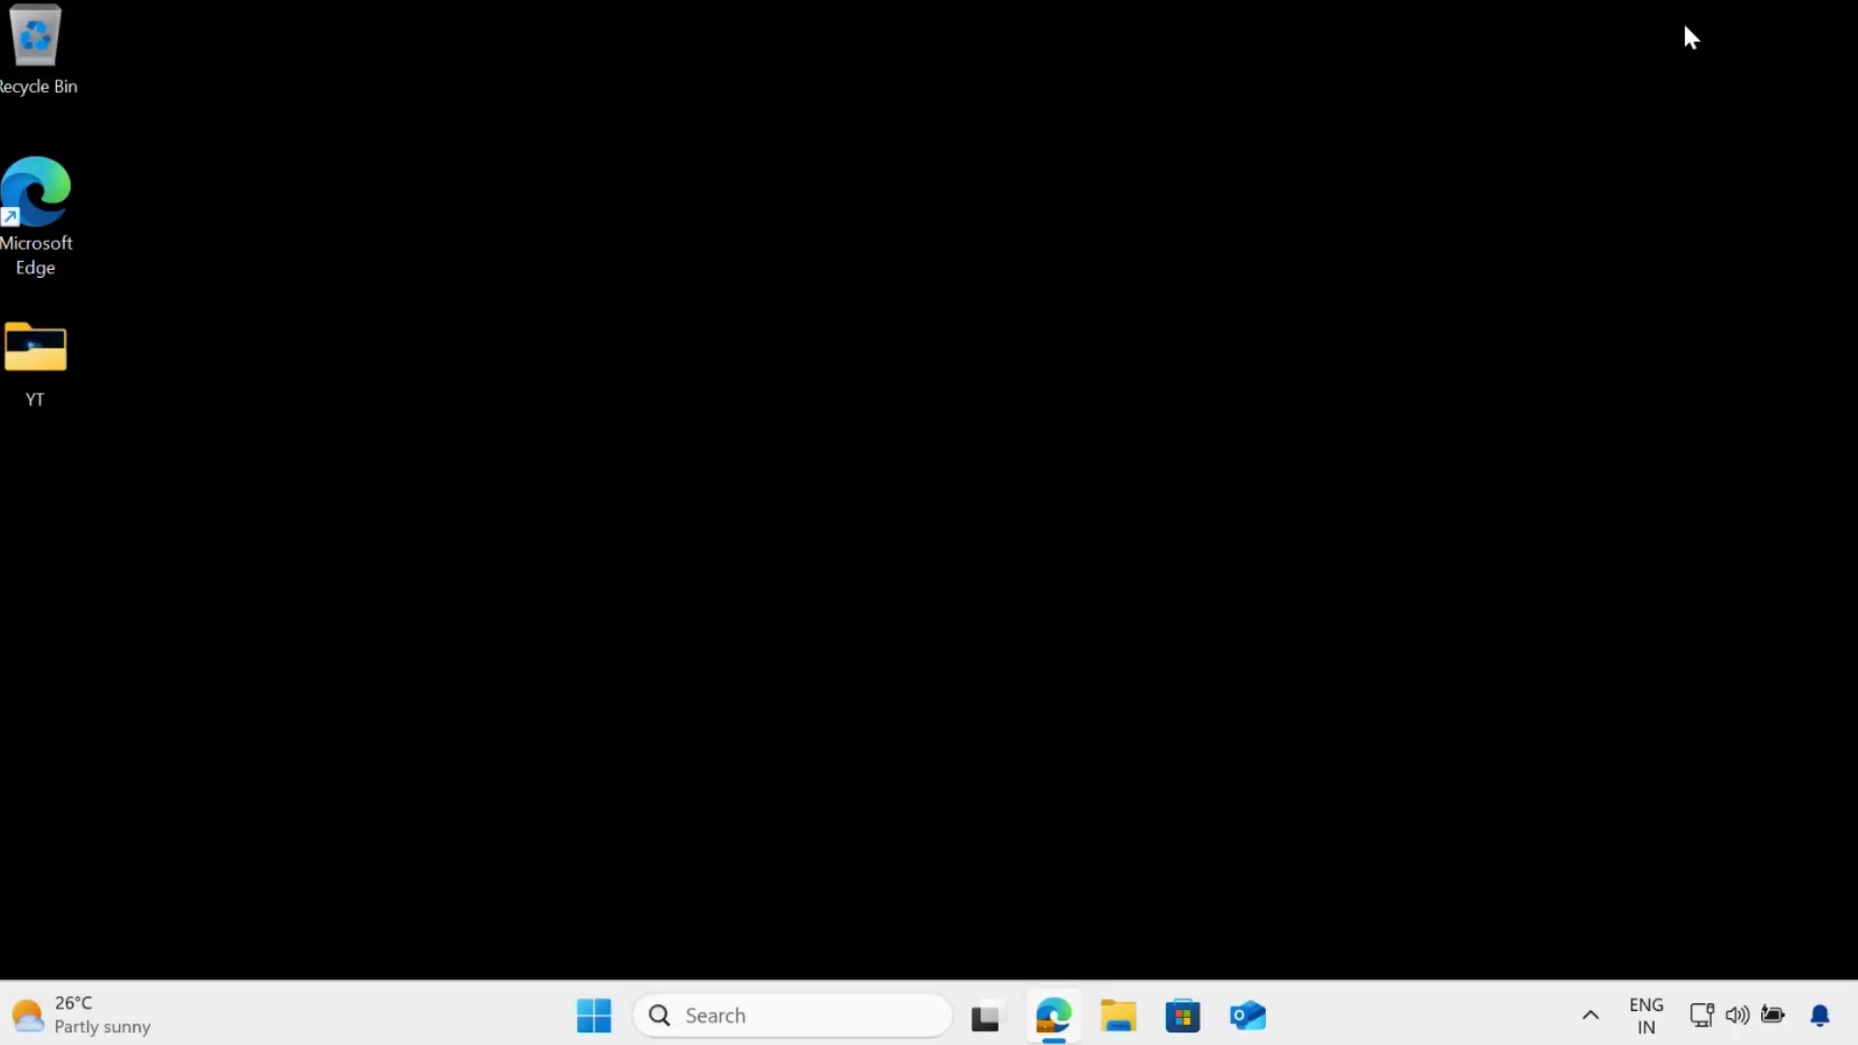
{"action": "left_click", "coordinate": [614, 1030]}
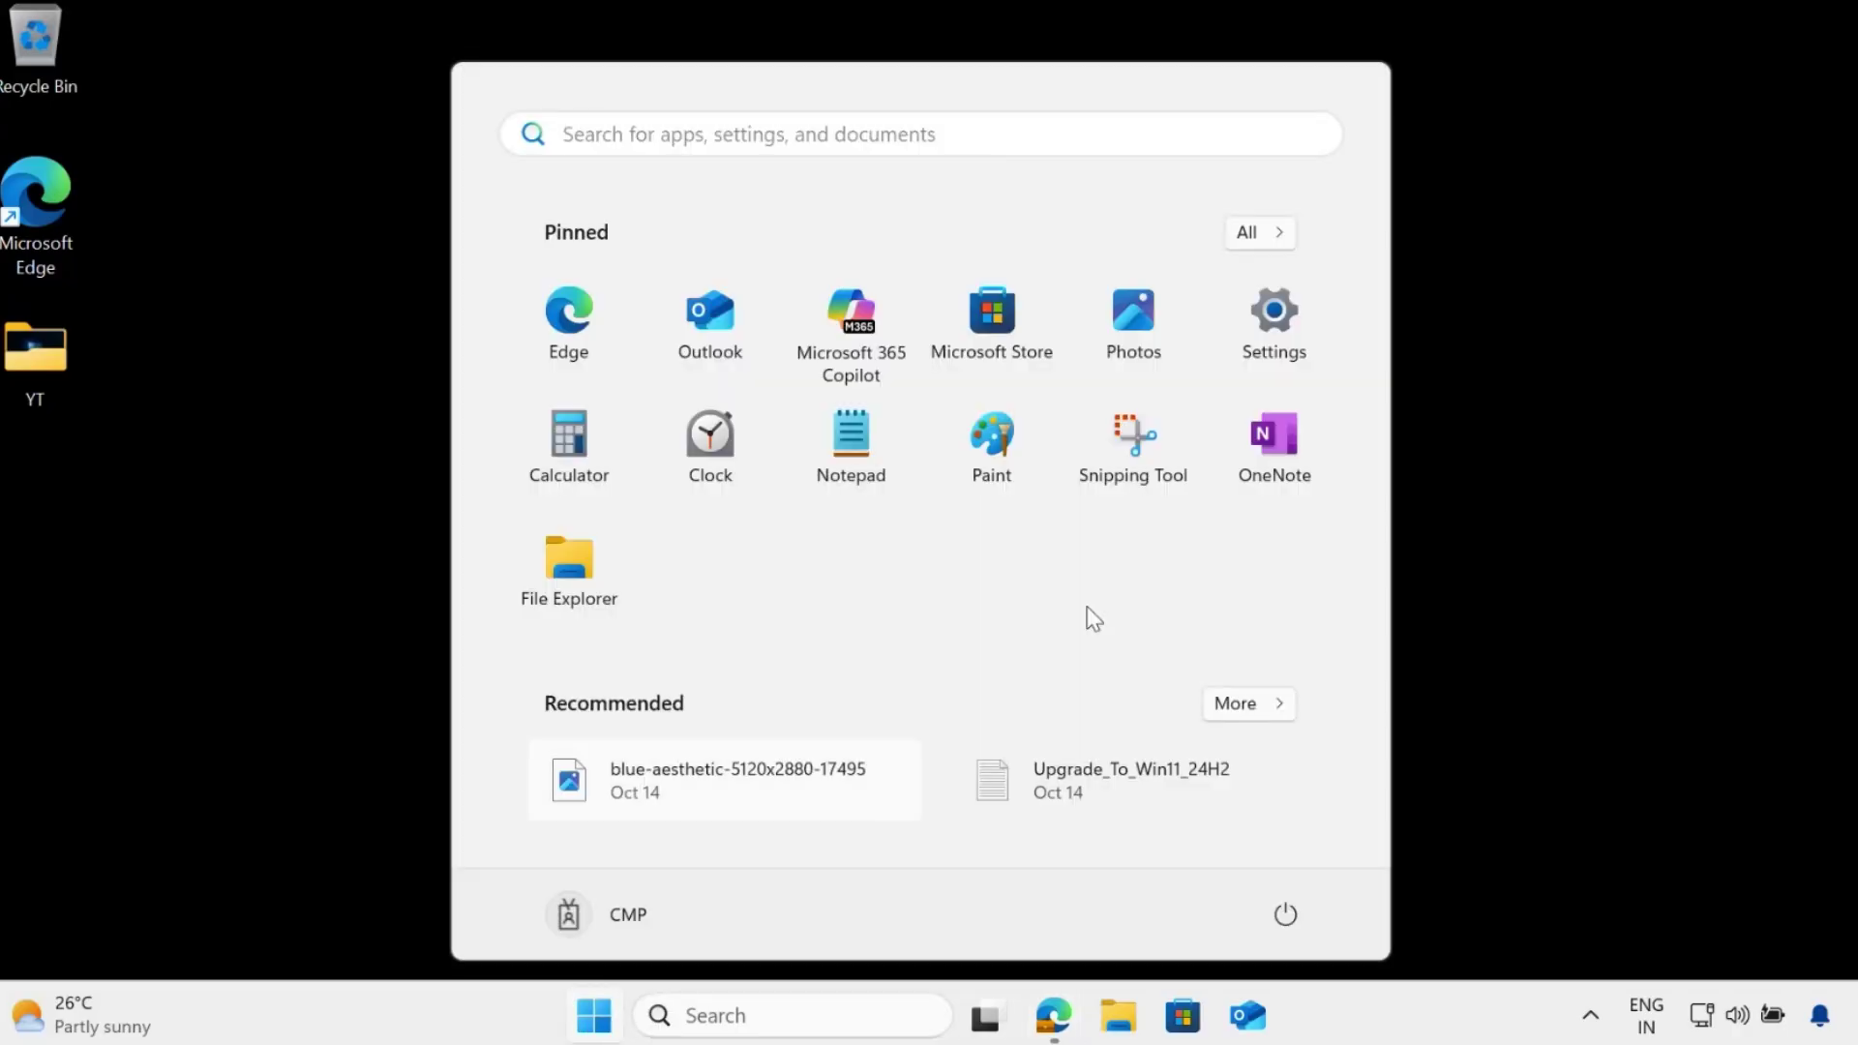
{"action": "left_click", "coordinate": [1278, 341]}
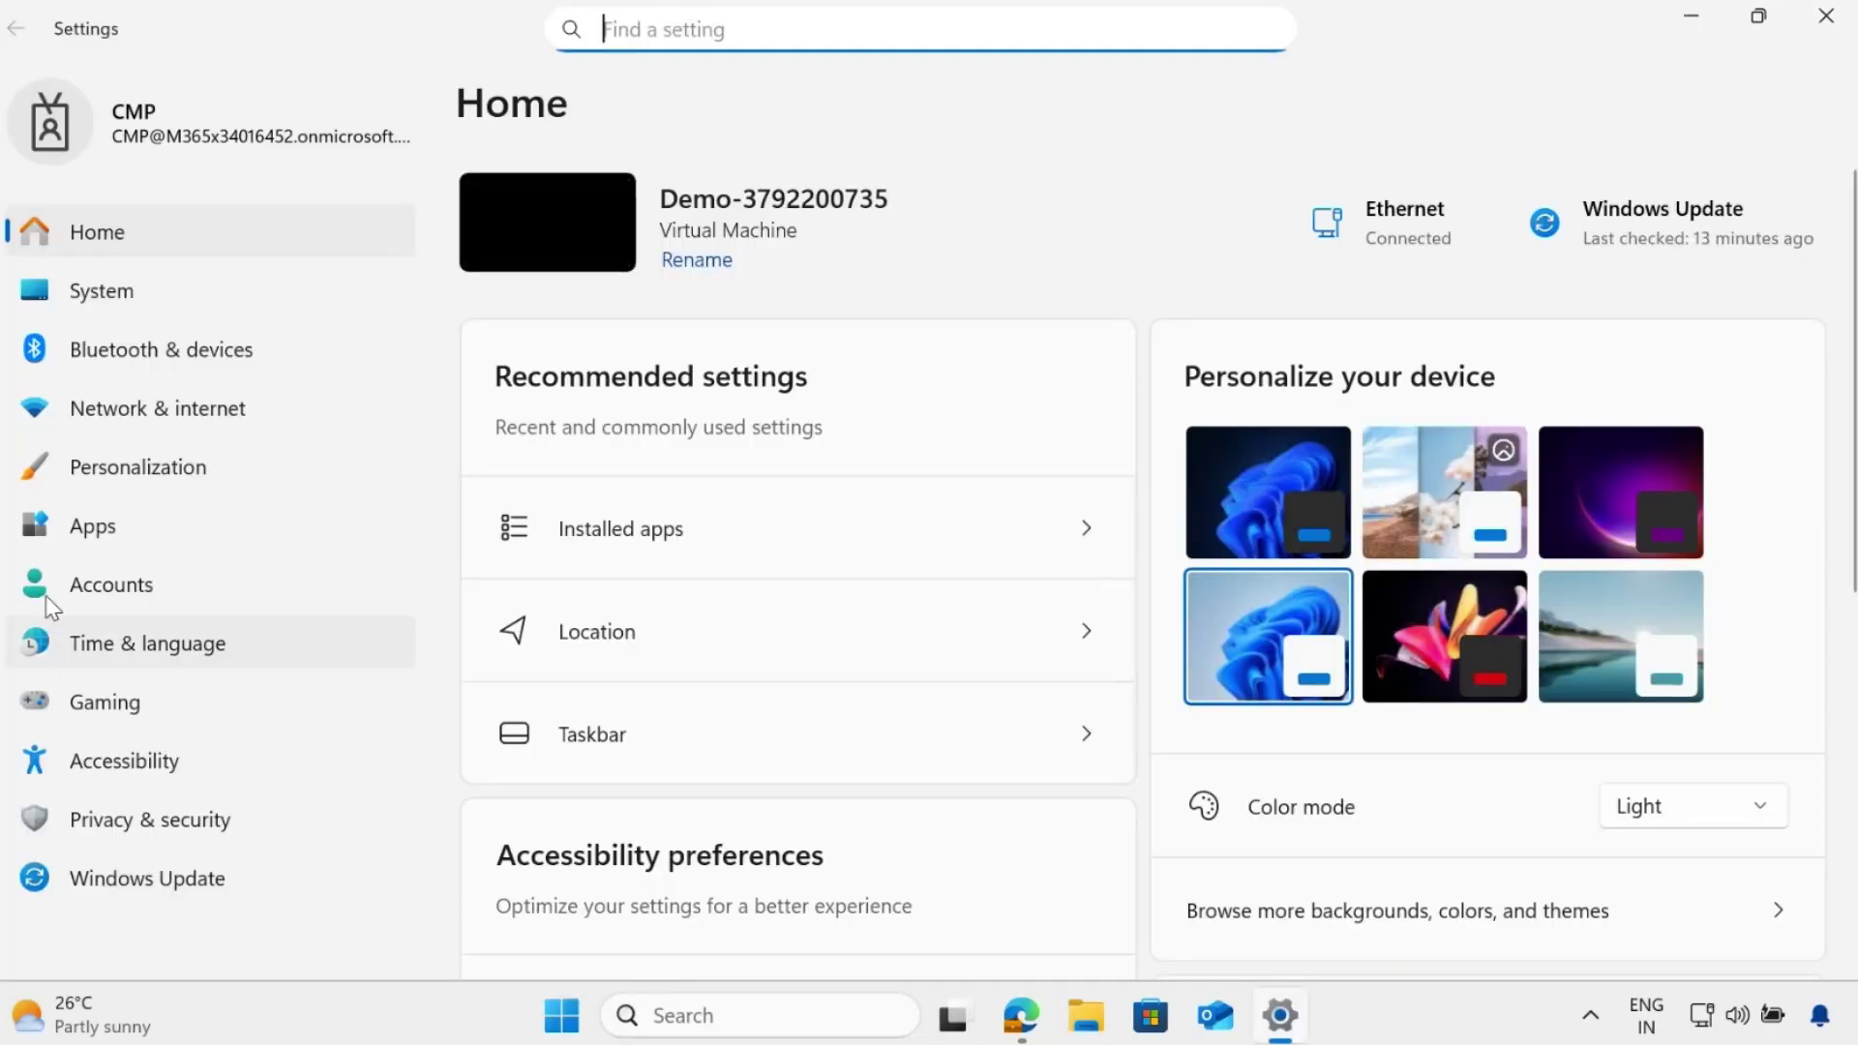
{"action": "left_click", "coordinate": [70, 542]}
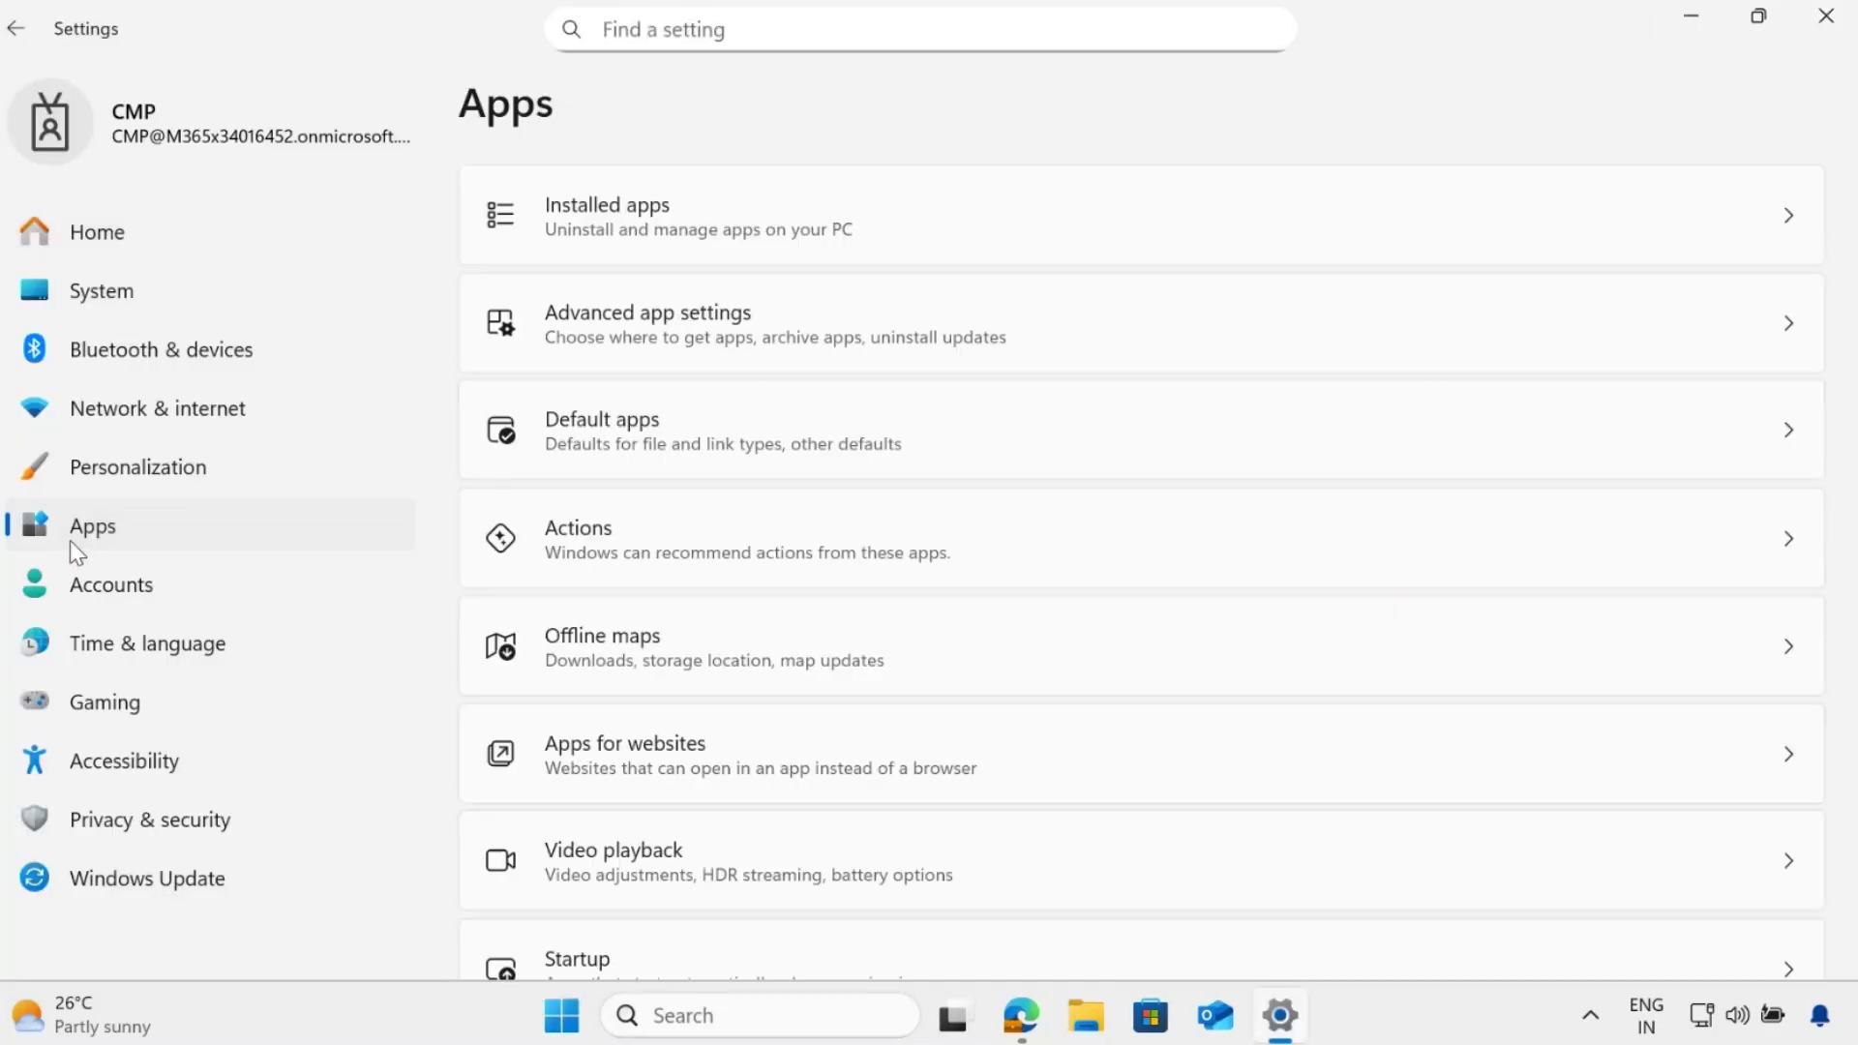
{"action": "left_click", "coordinate": [673, 226]}
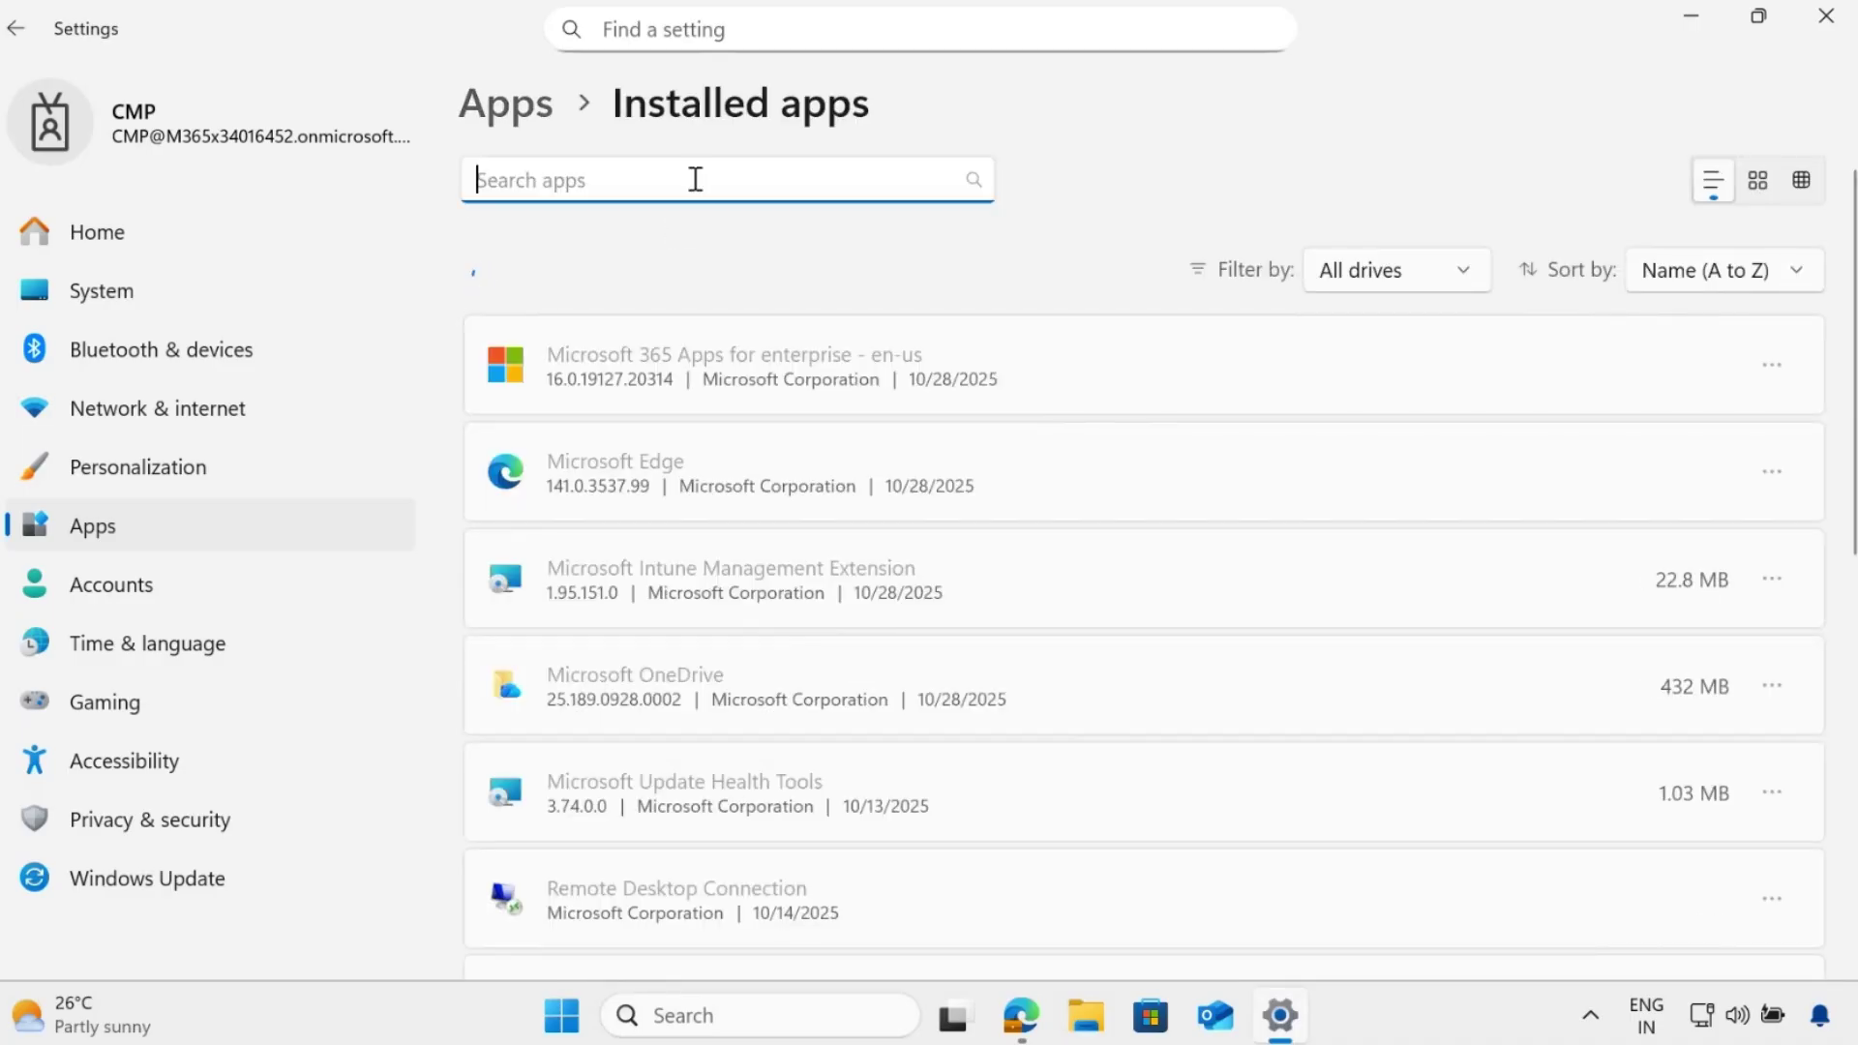
{"action": "type", "text": "to do"}
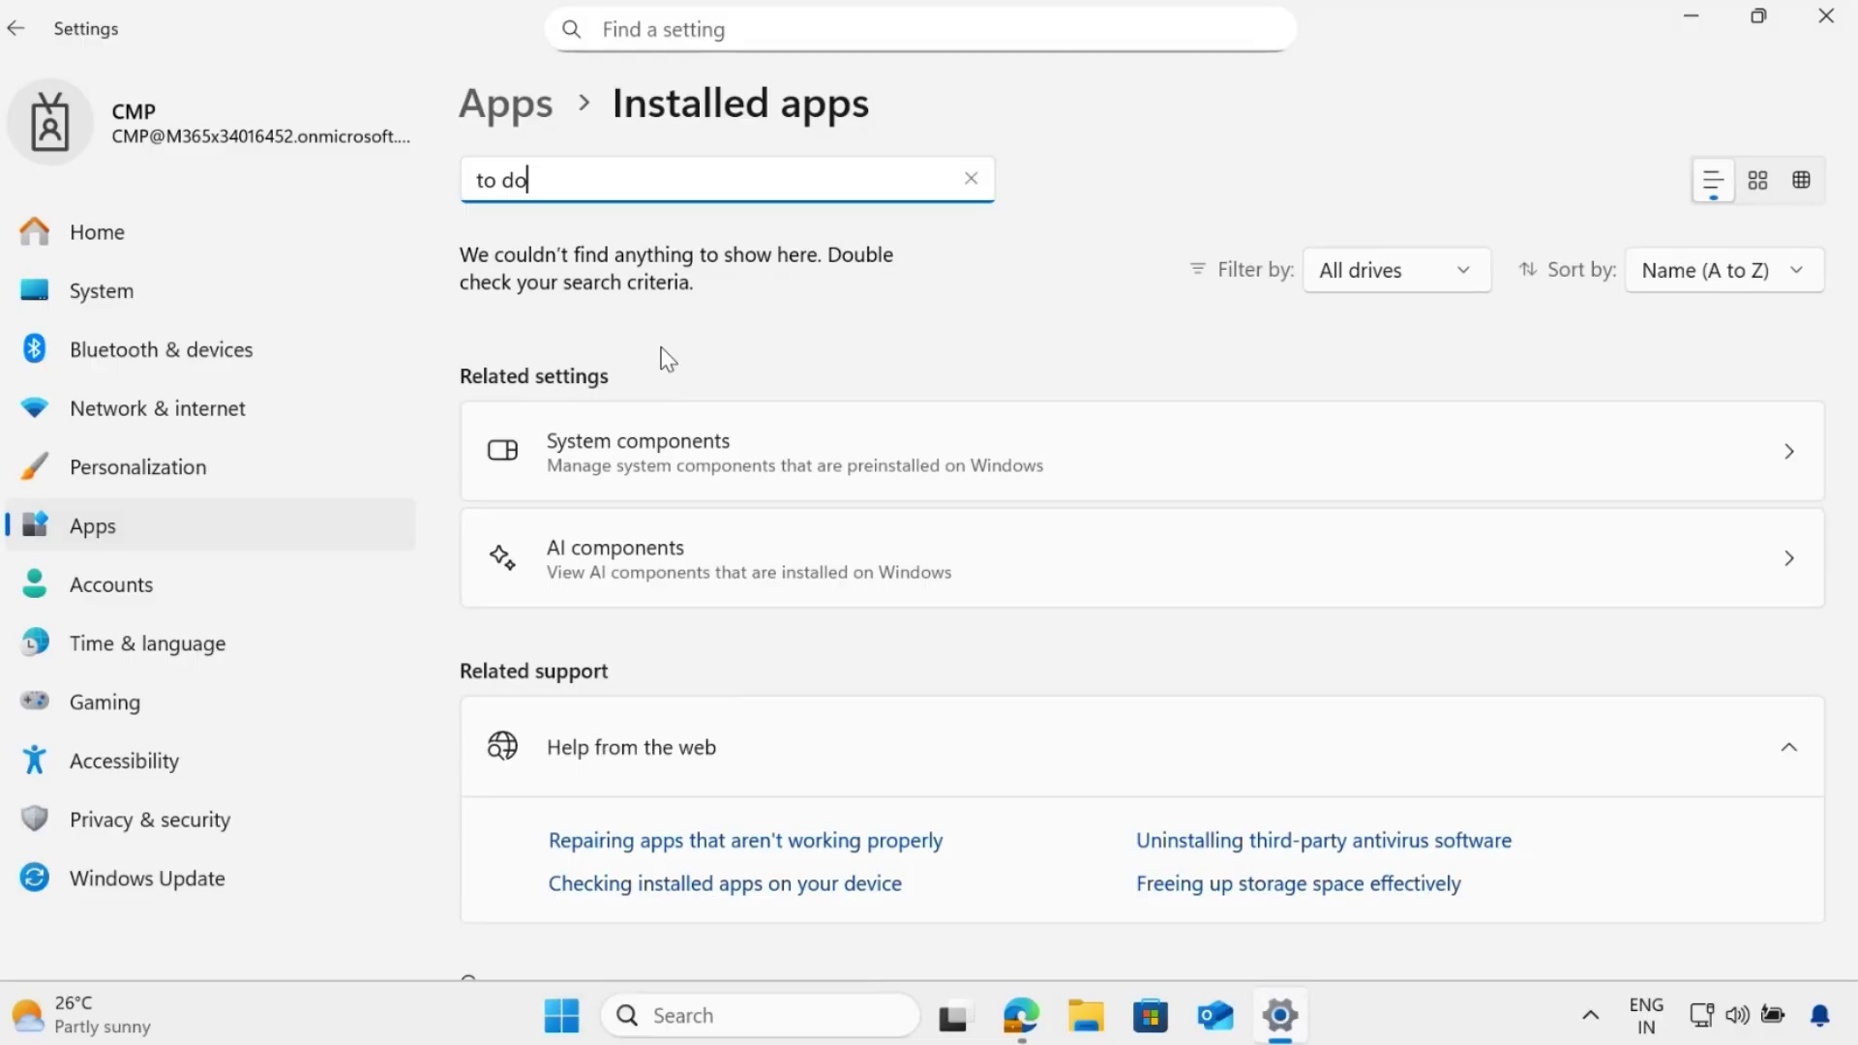
Step: Launch Event Viewer from a Start menu search for 'event'
{"action": "left_click", "coordinate": [1692, 16]}
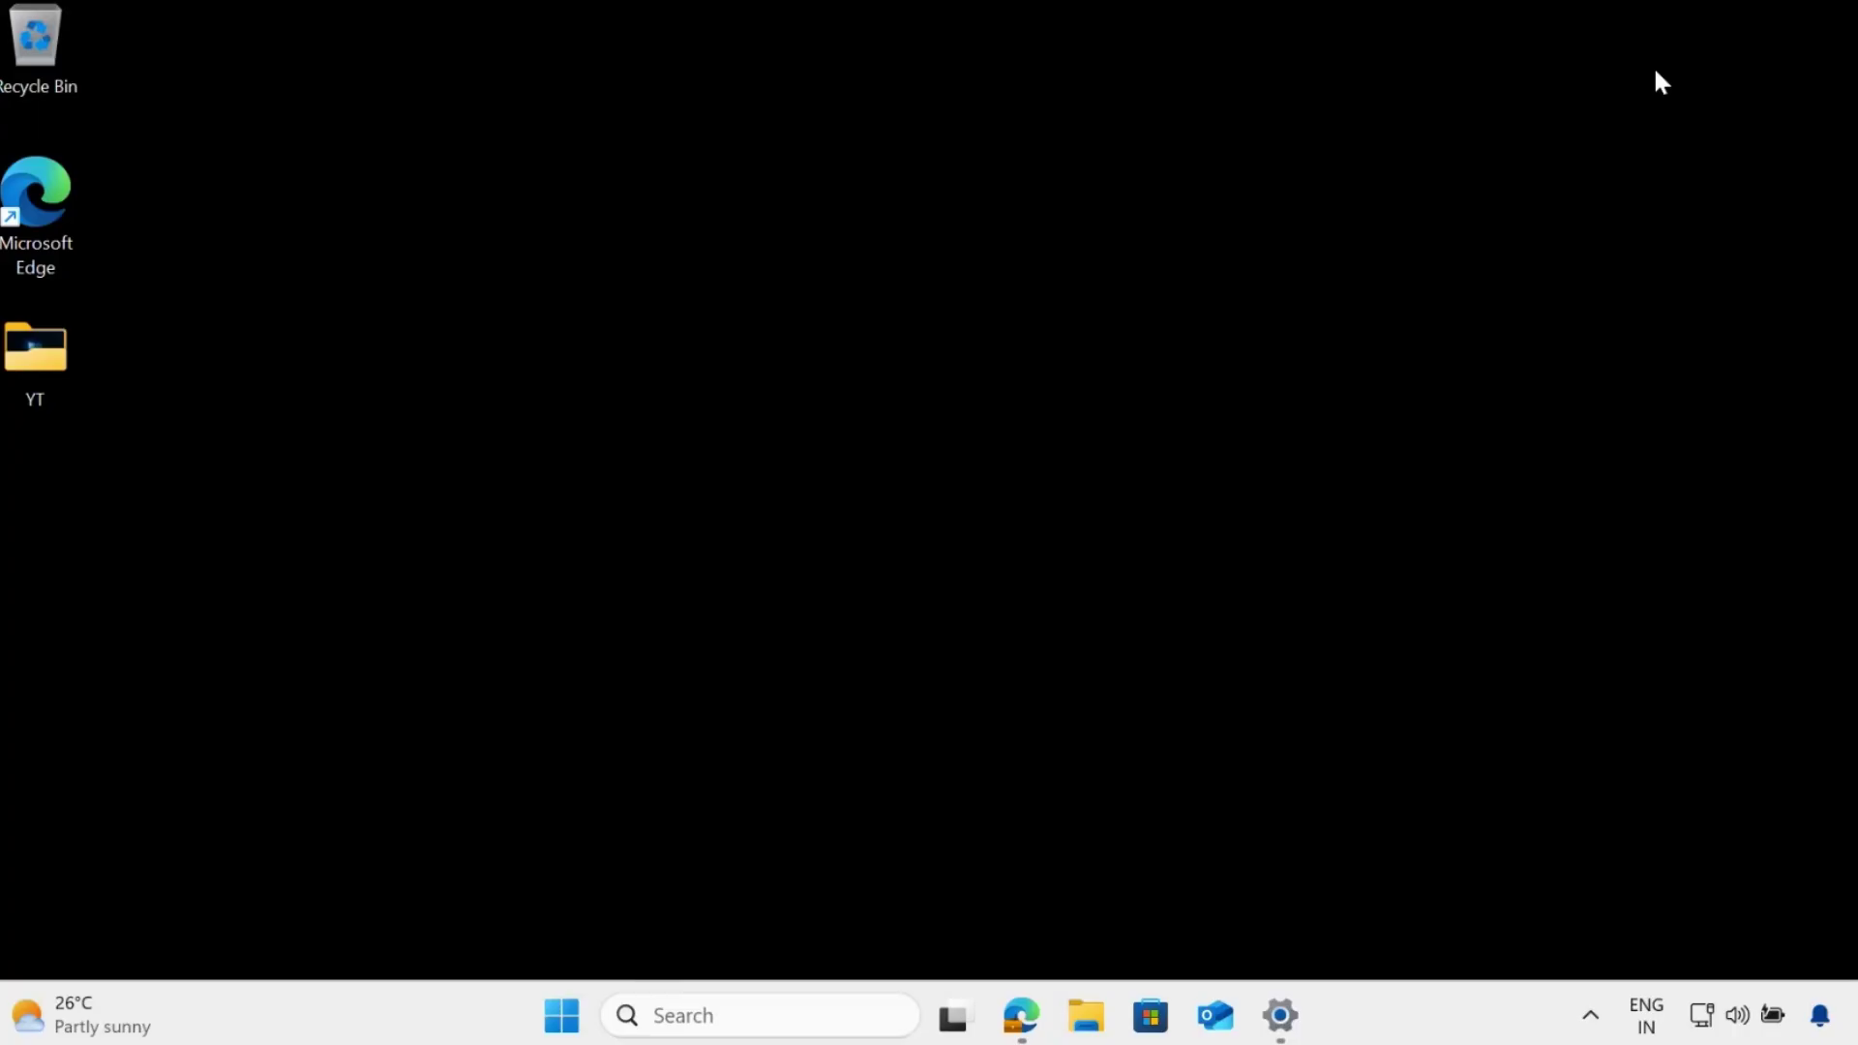
{"action": "left_click", "coordinate": [561, 1016]}
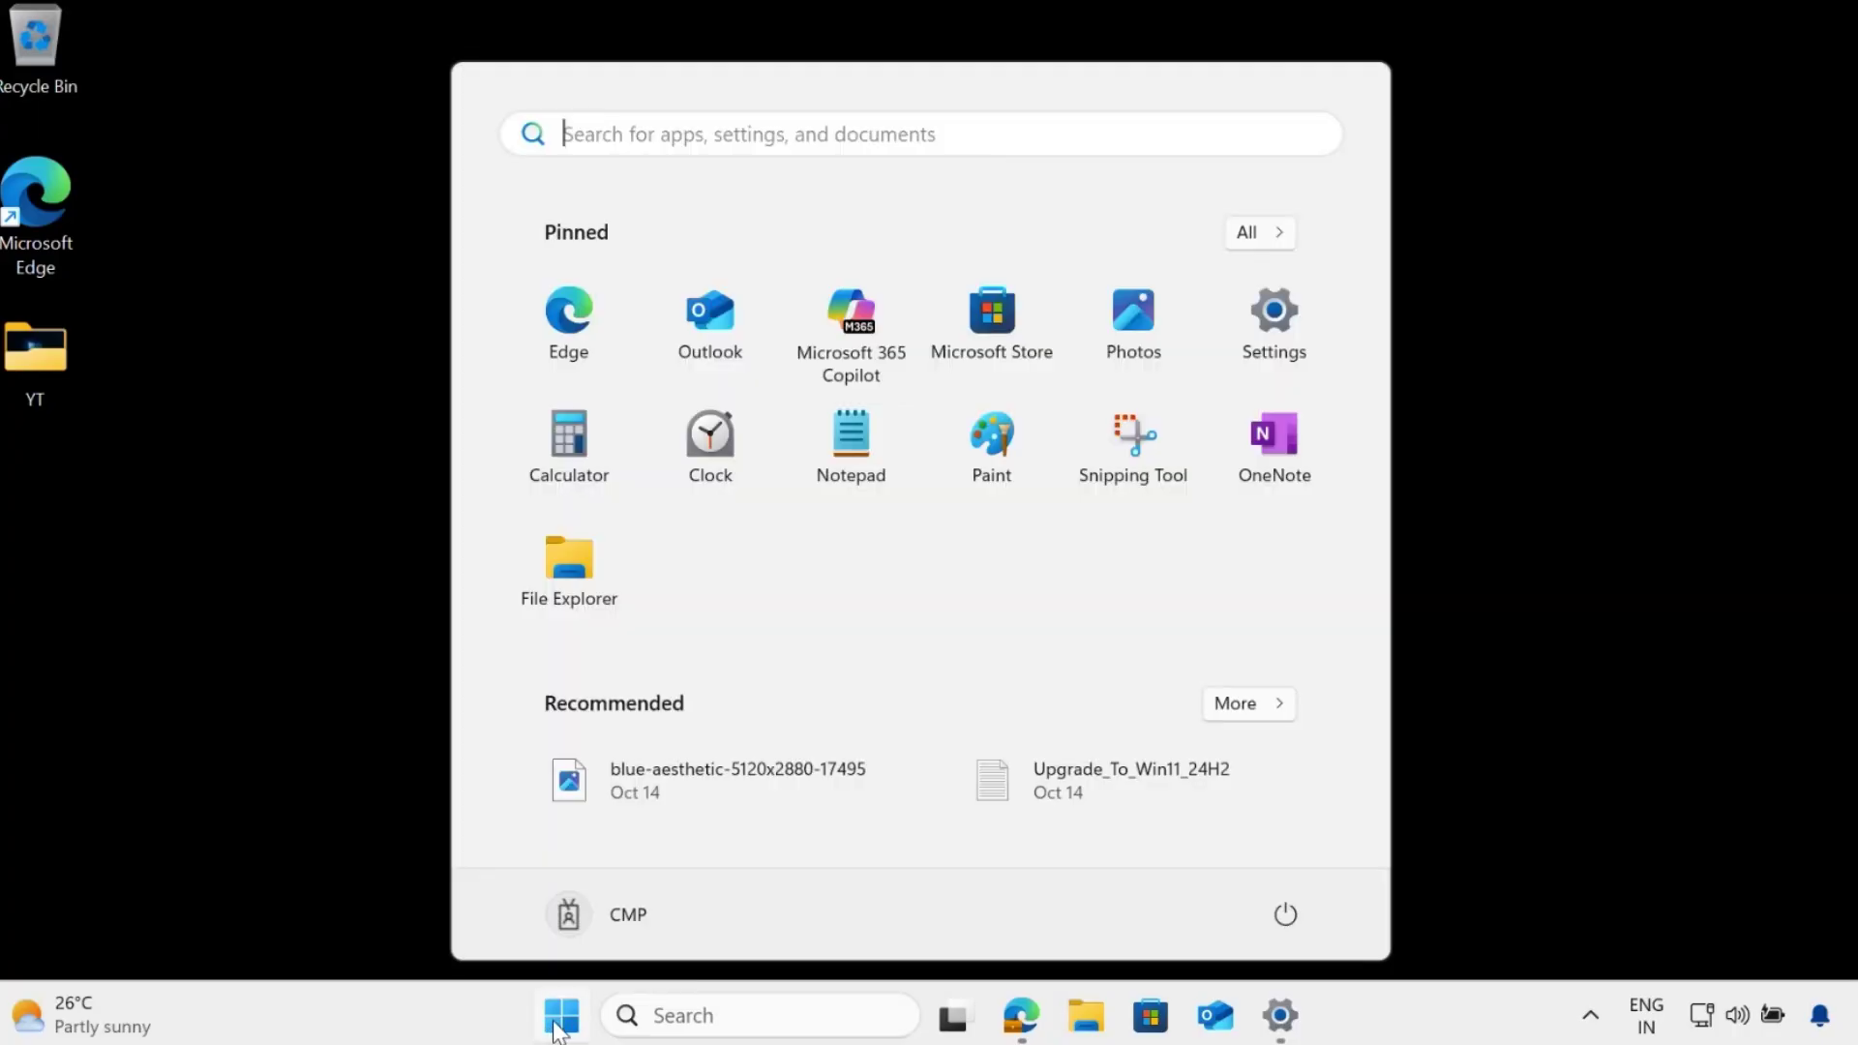
{"action": "left_click", "coordinate": [774, 137]}
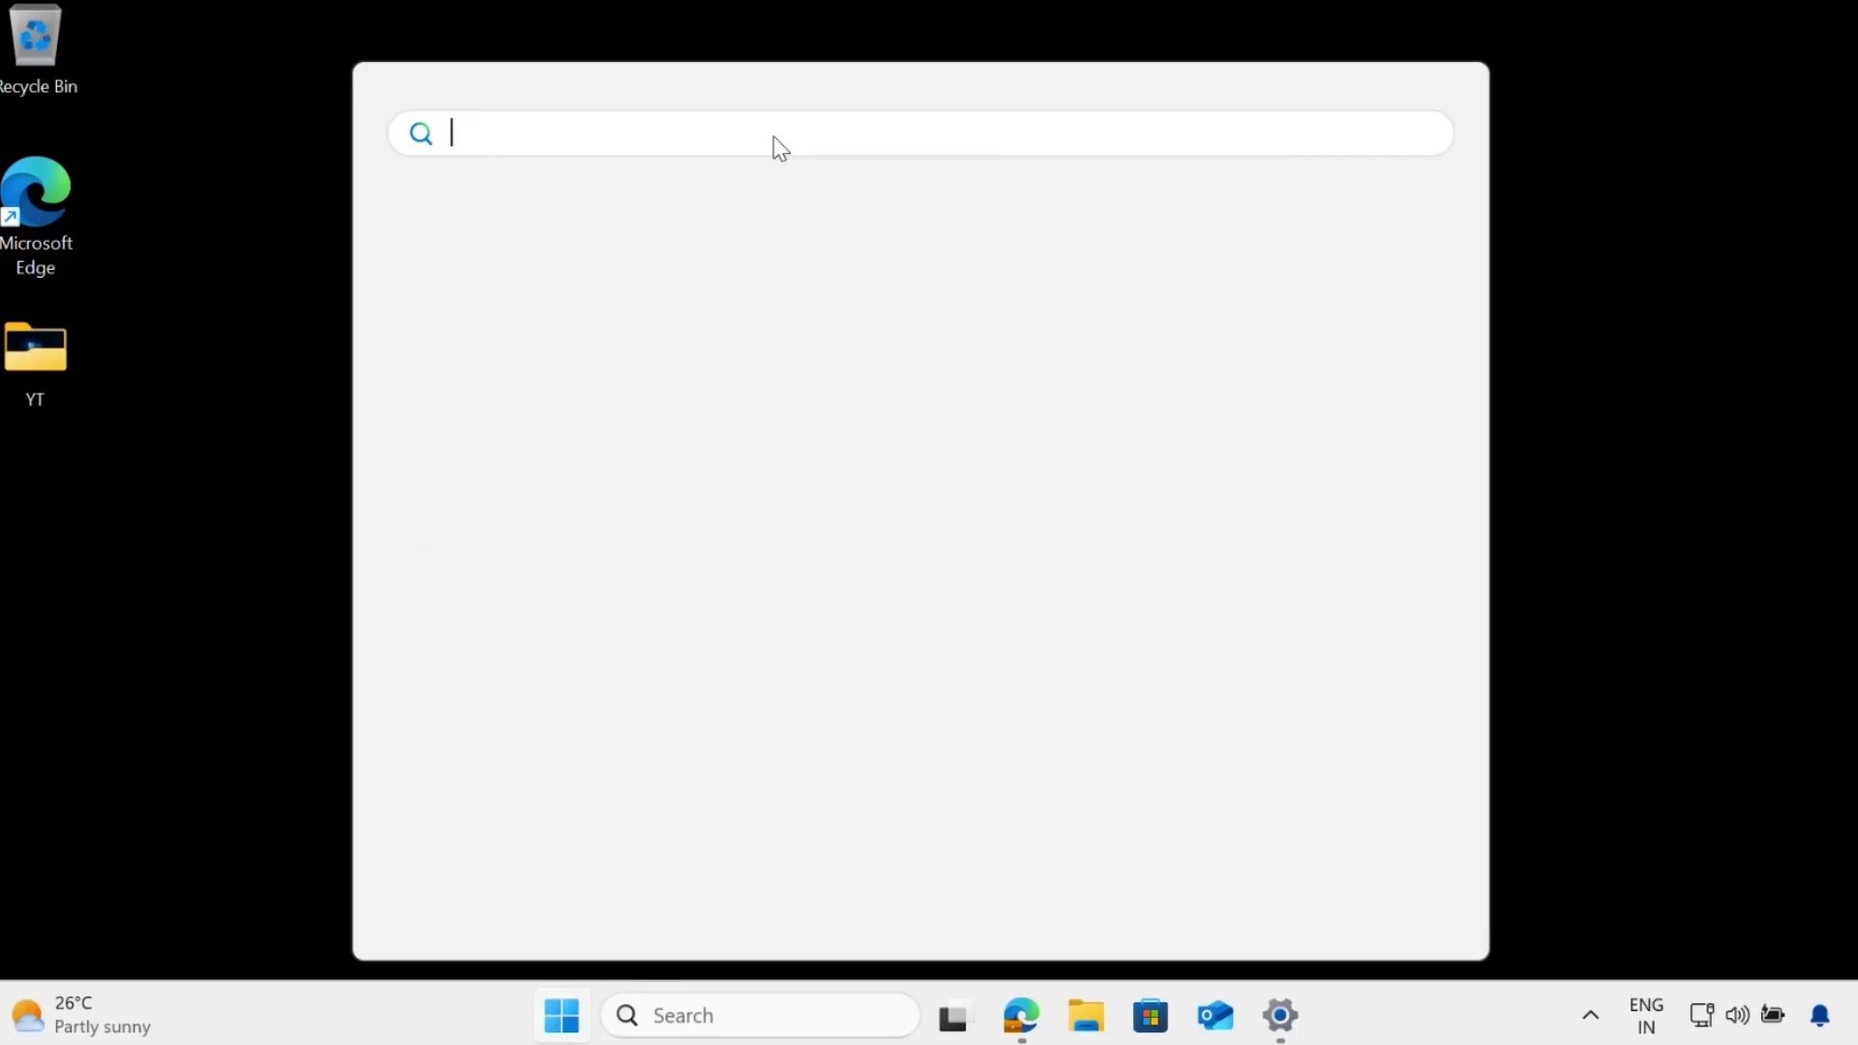
{"action": "type", "text": "event"}
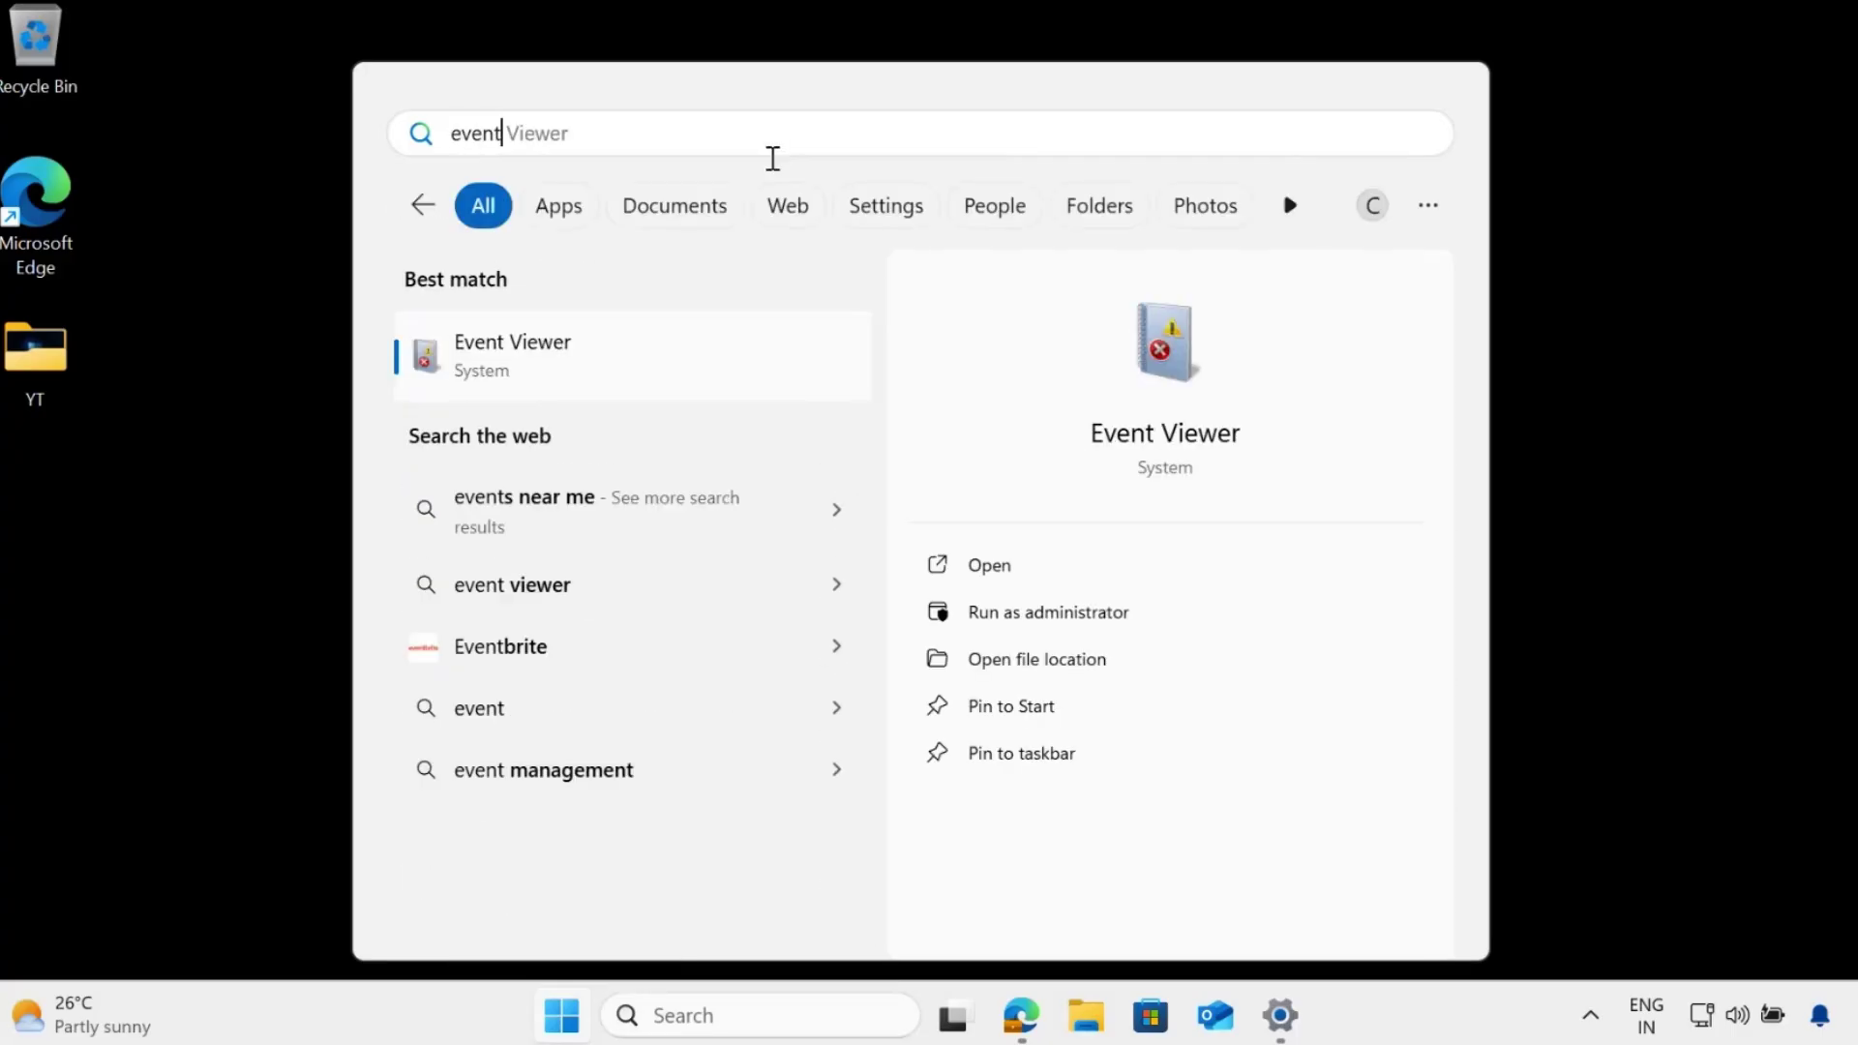
{"action": "left_click", "coordinate": [629, 372]}
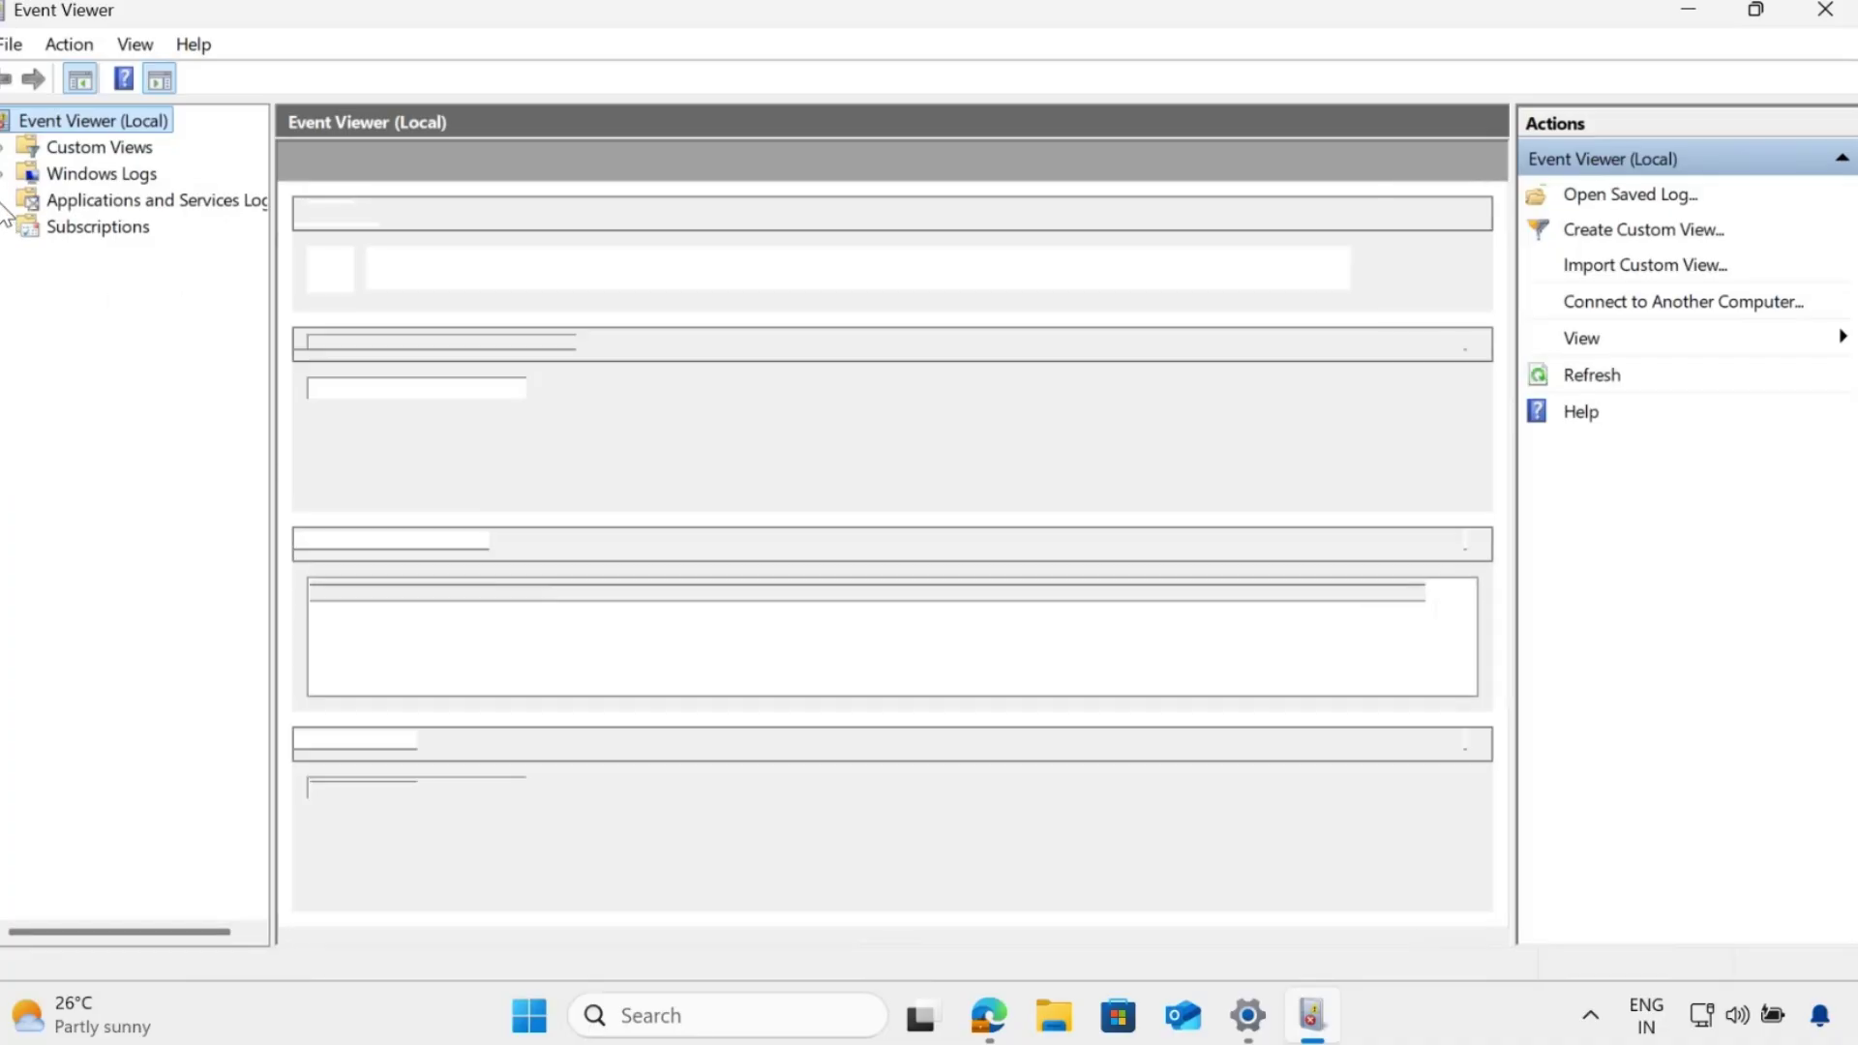
Step: Expand Applications and Services Logs > Microsoft > Windows down to AppXDeployment-Server
{"action": "left_click", "coordinate": [28, 200]}
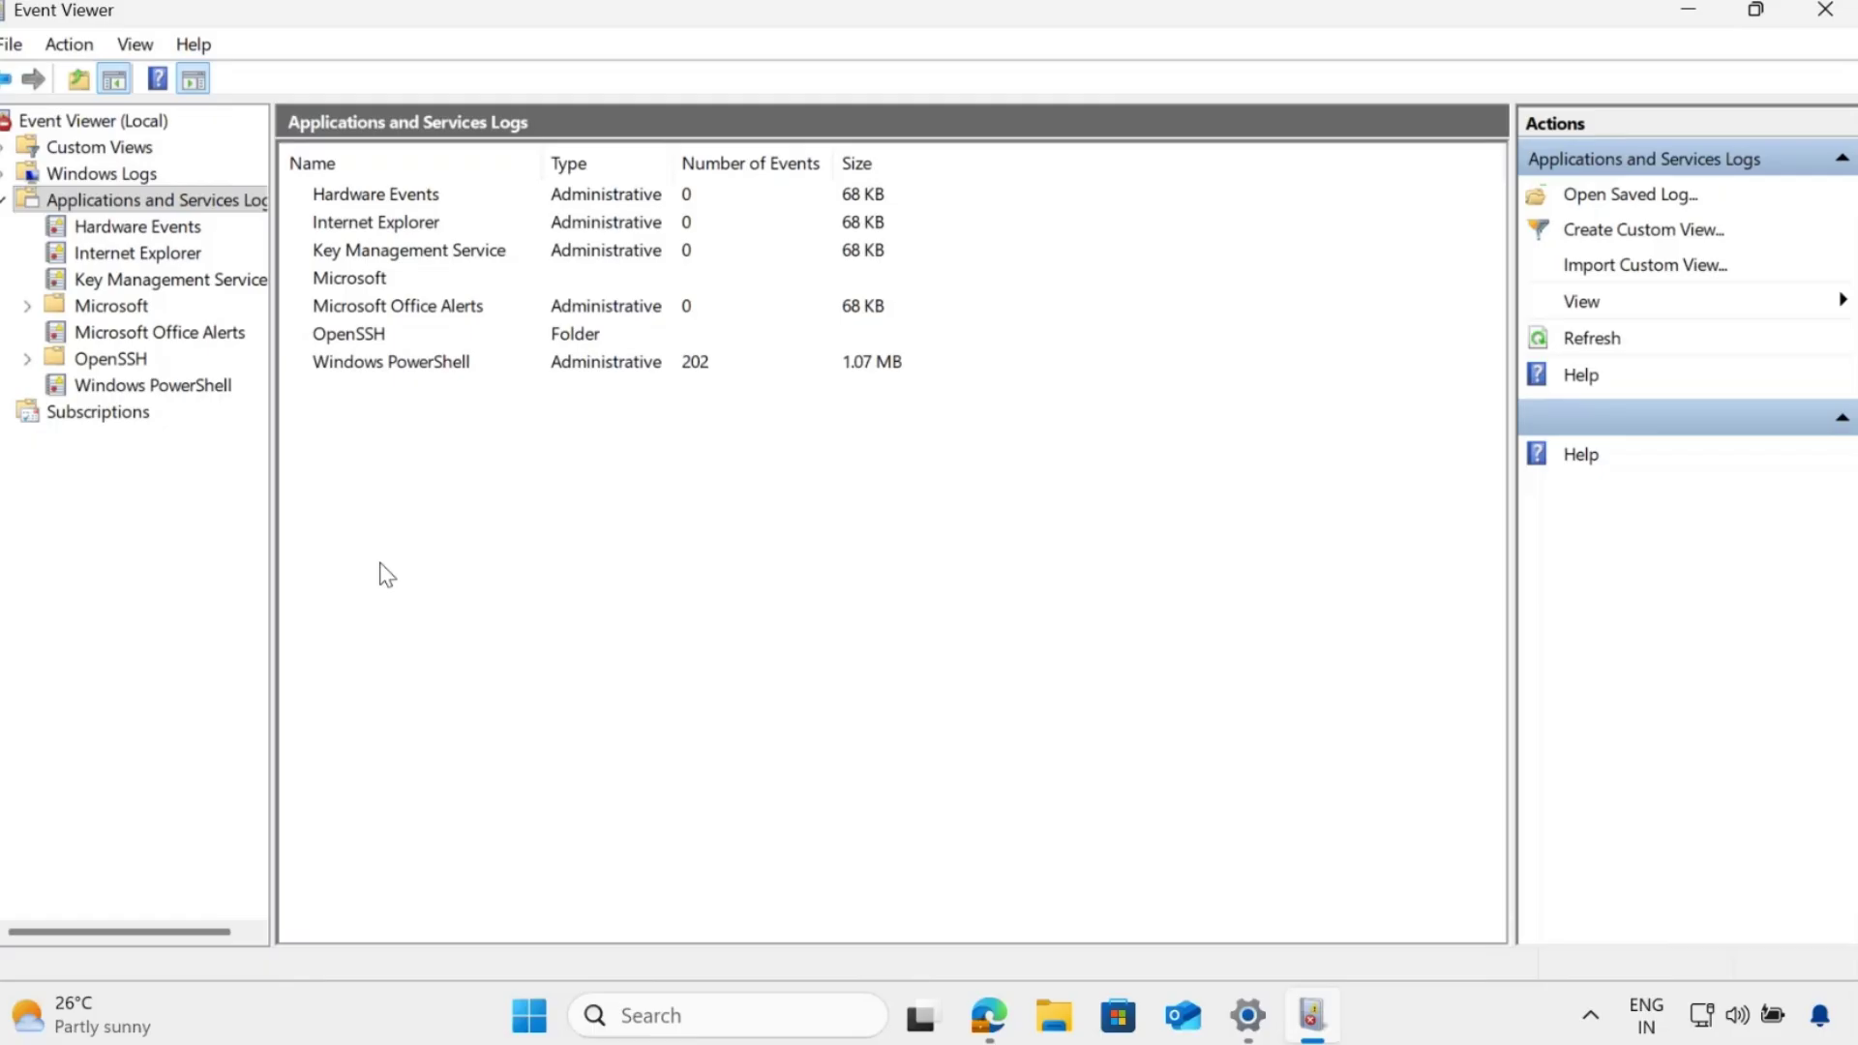
{"action": "double_click", "coordinate": [125, 310]}
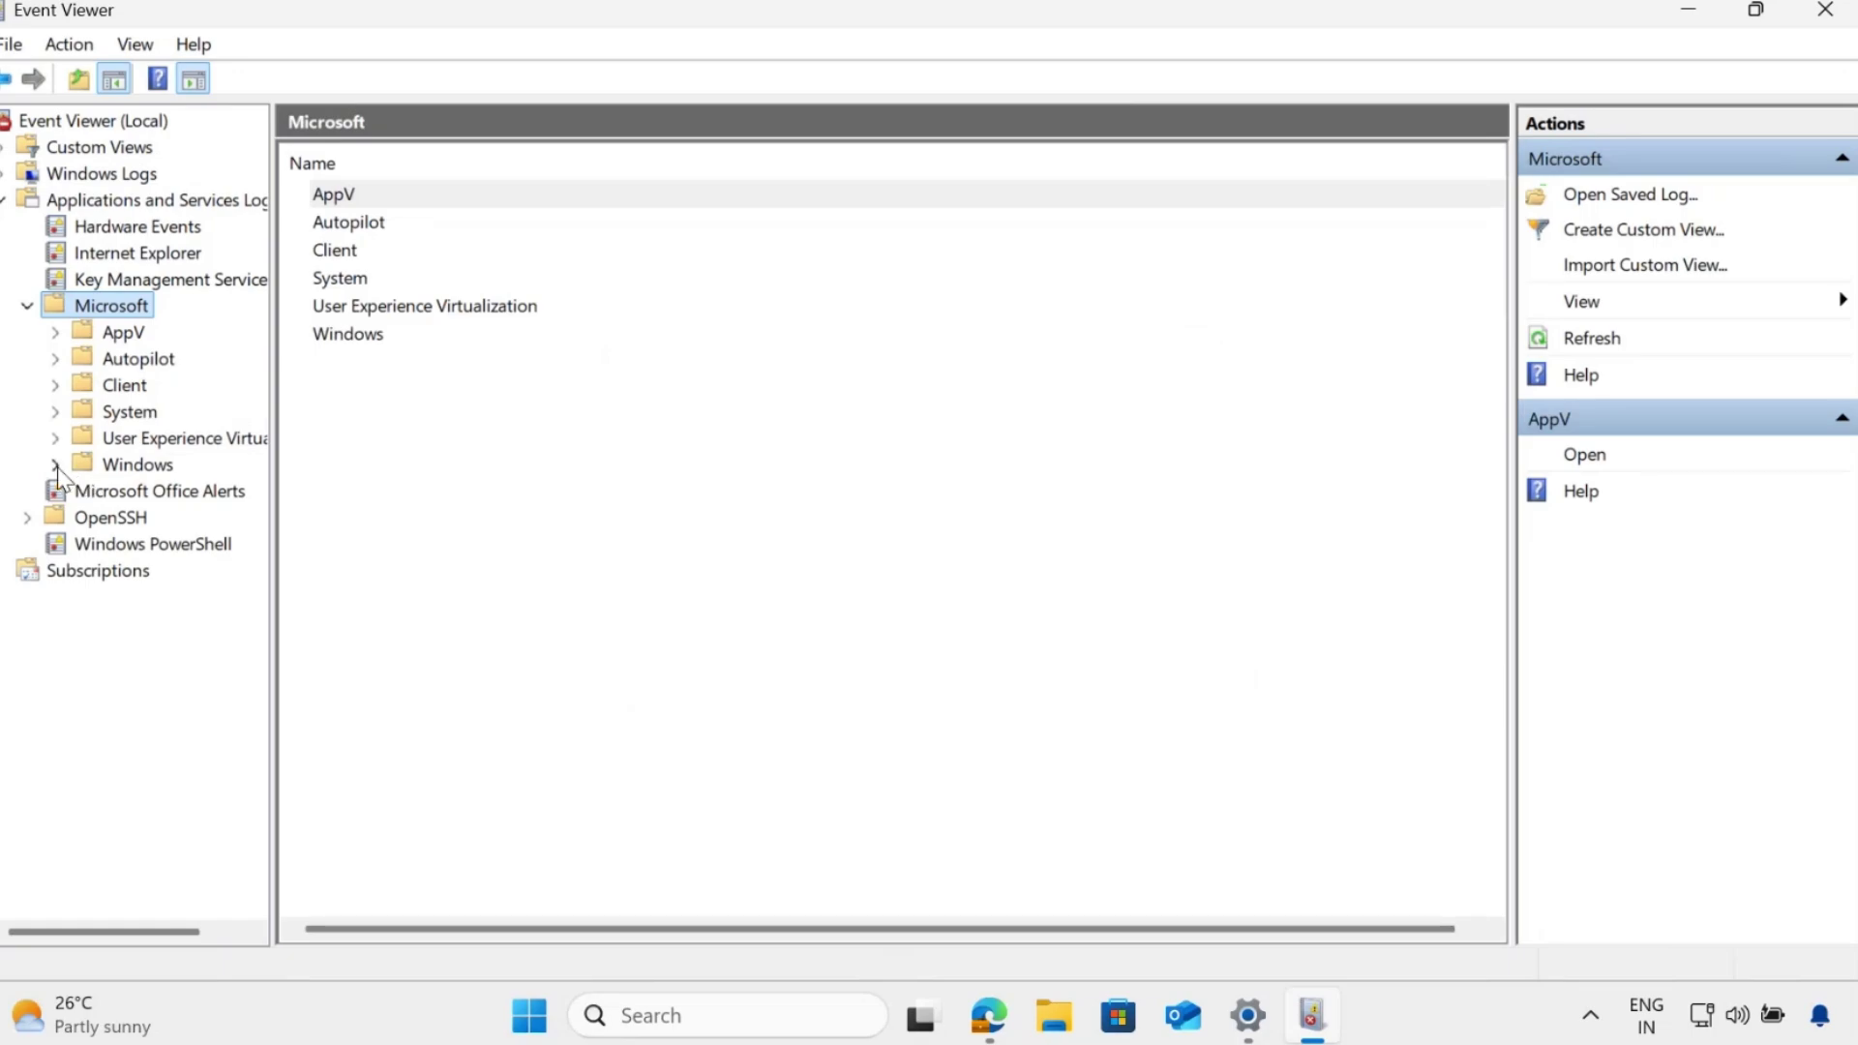
{"action": "left_click", "coordinate": [1128, 575]}
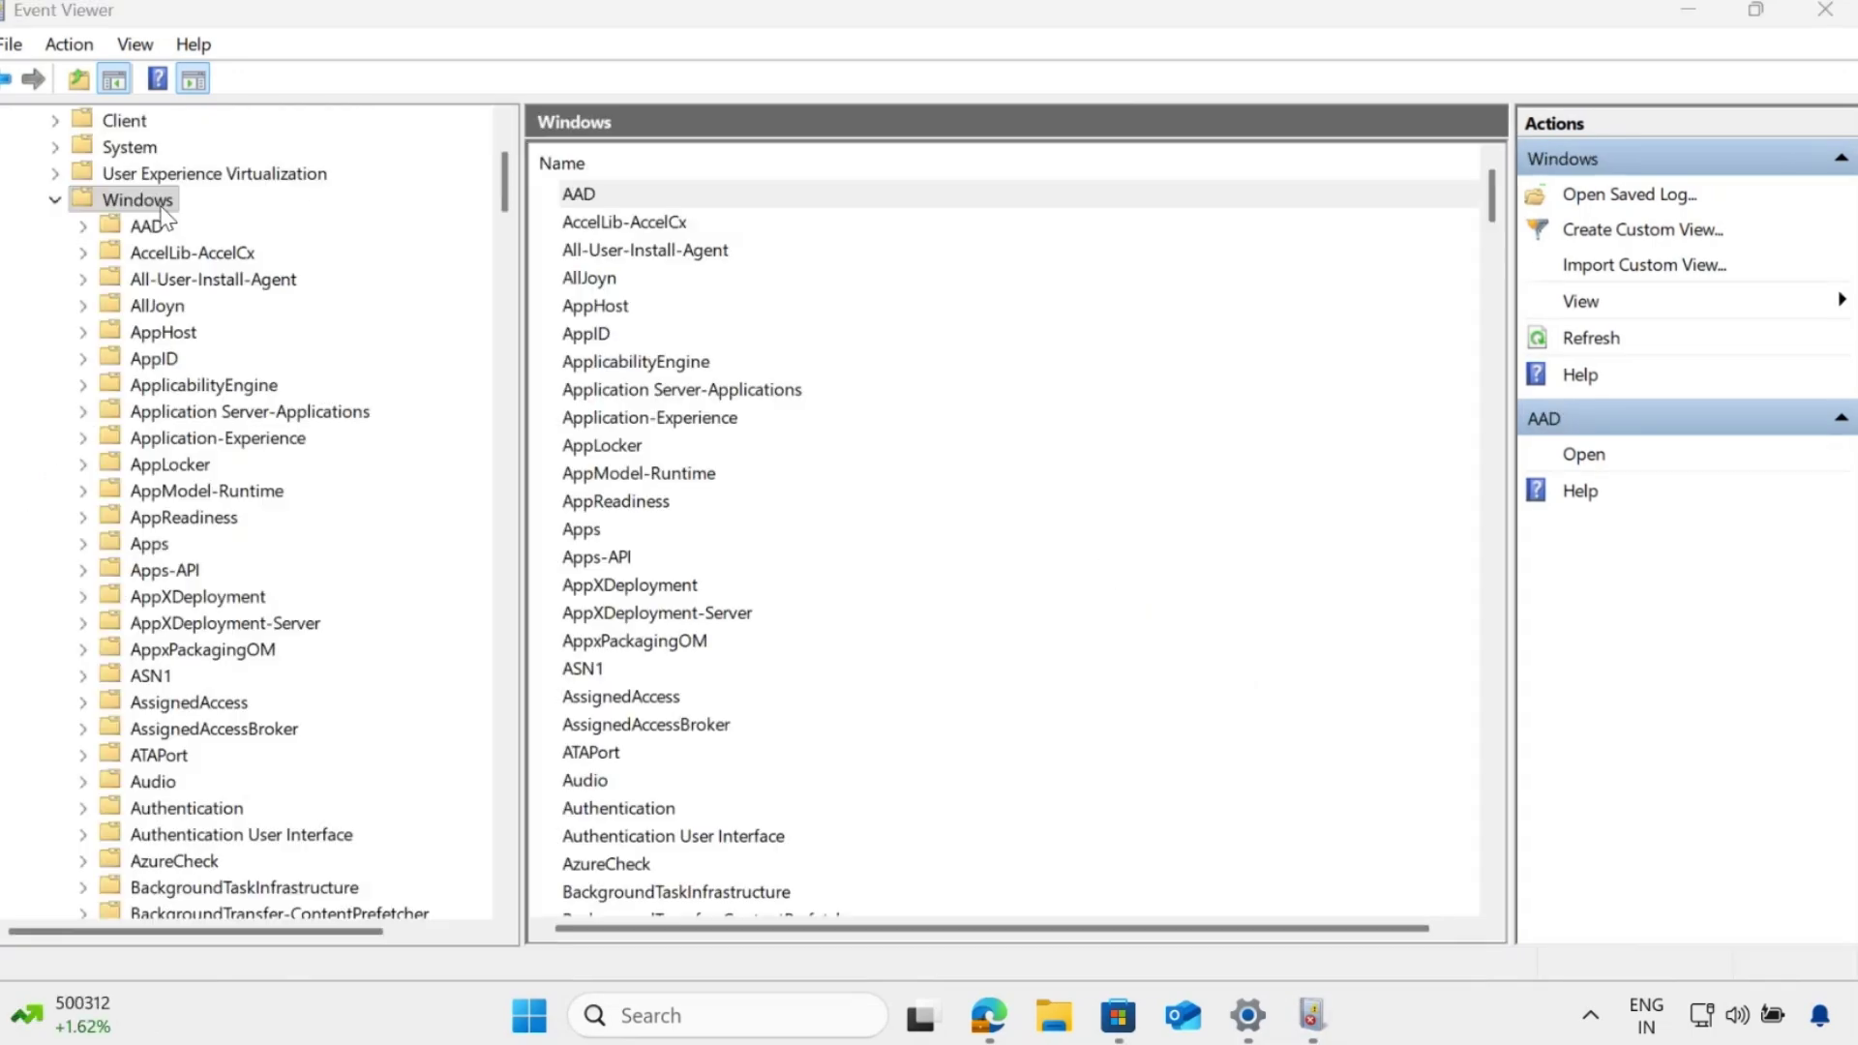
{"action": "left_click", "coordinate": [175, 624]}
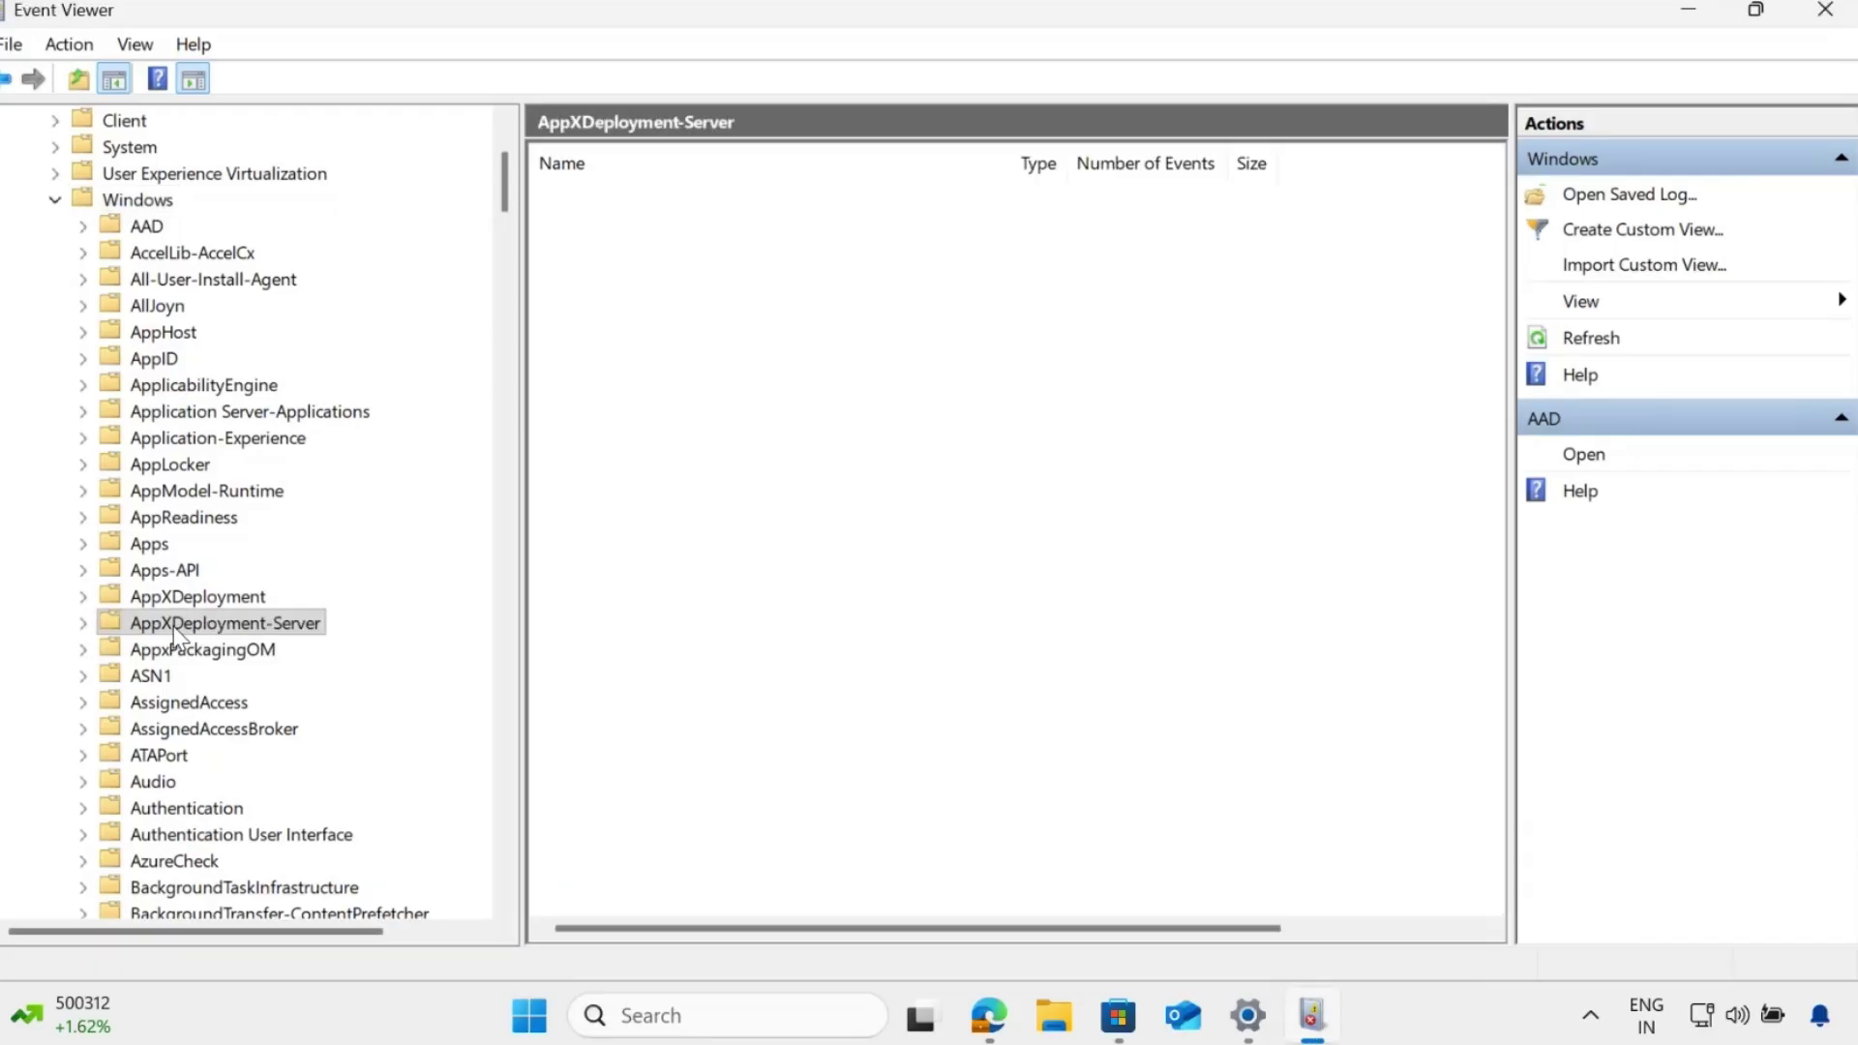
{"action": "left_click", "coordinate": [85, 624]}
Step: Read the Operational log's Event 400 confirming Microsoft.Todos_2.148.3611.0 removal finished successfully
{"action": "left_click", "coordinate": [214, 658]}
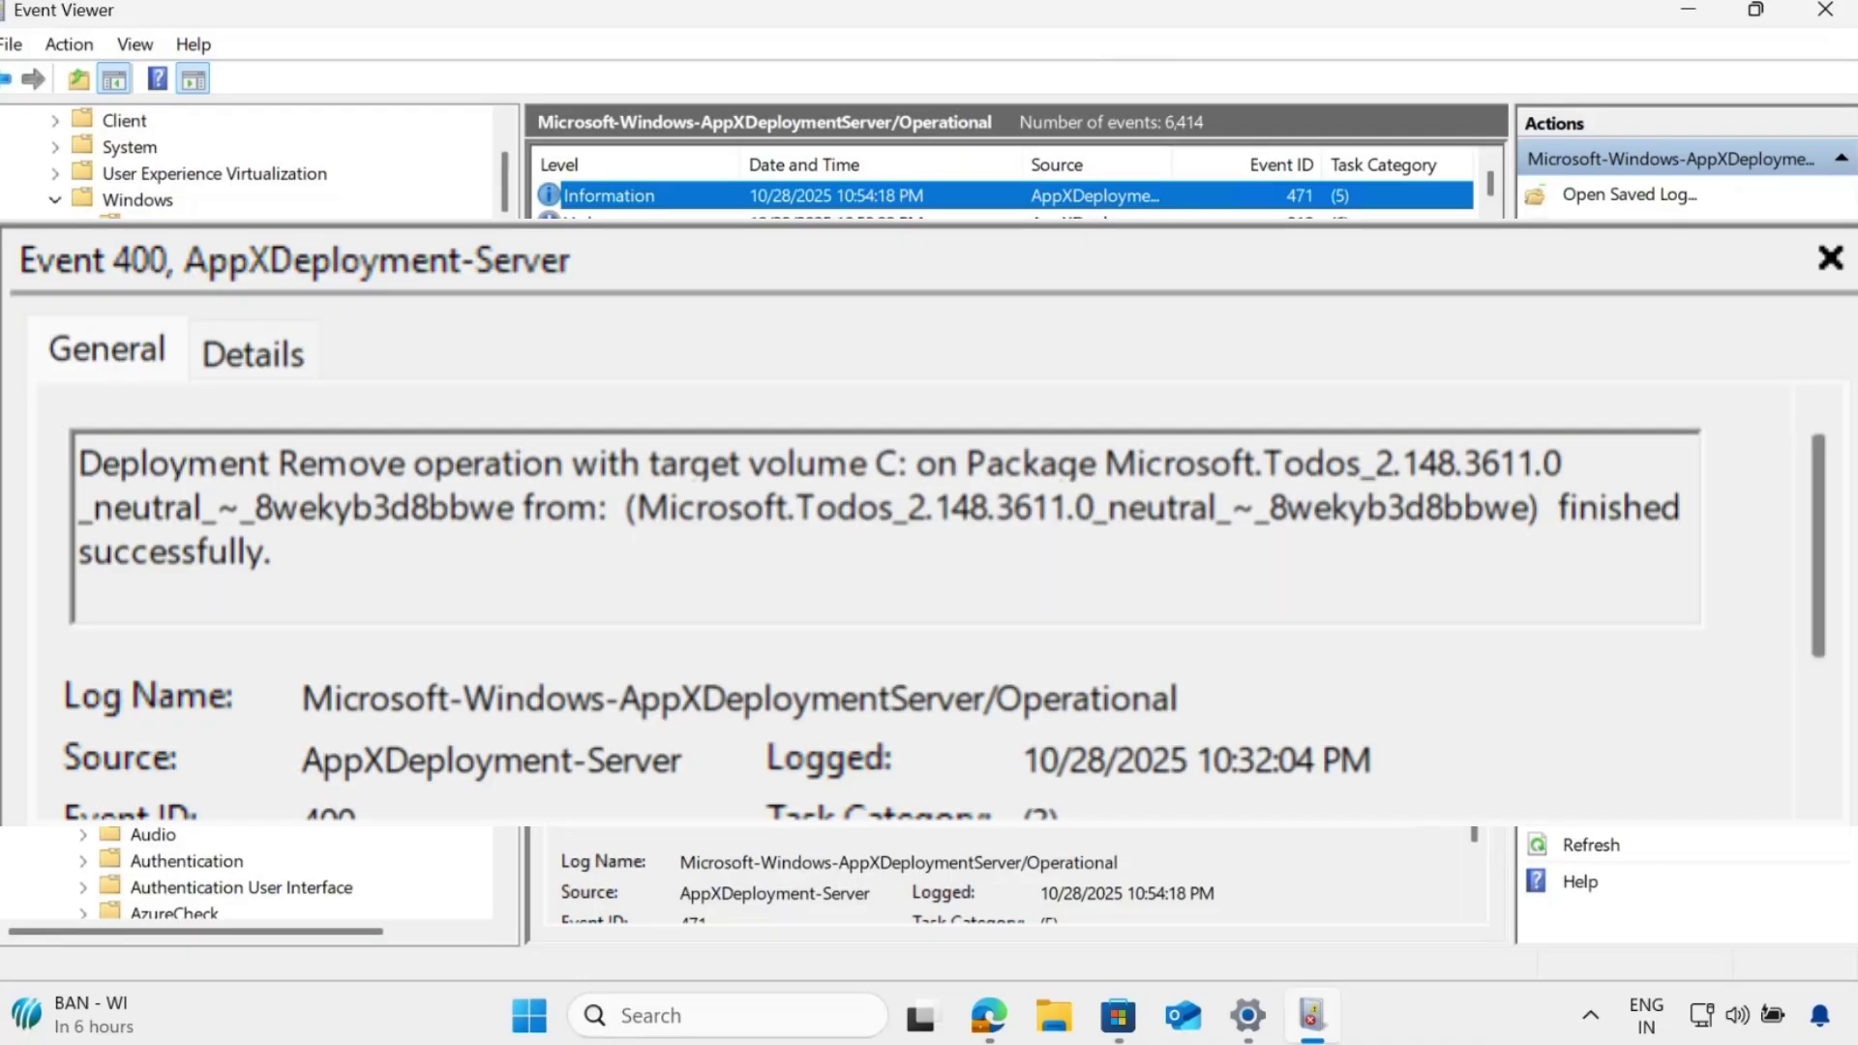
{"action": "scroll", "coordinate": [1007, 196], "scroll_direction": "down", "scroll_amount": 1}
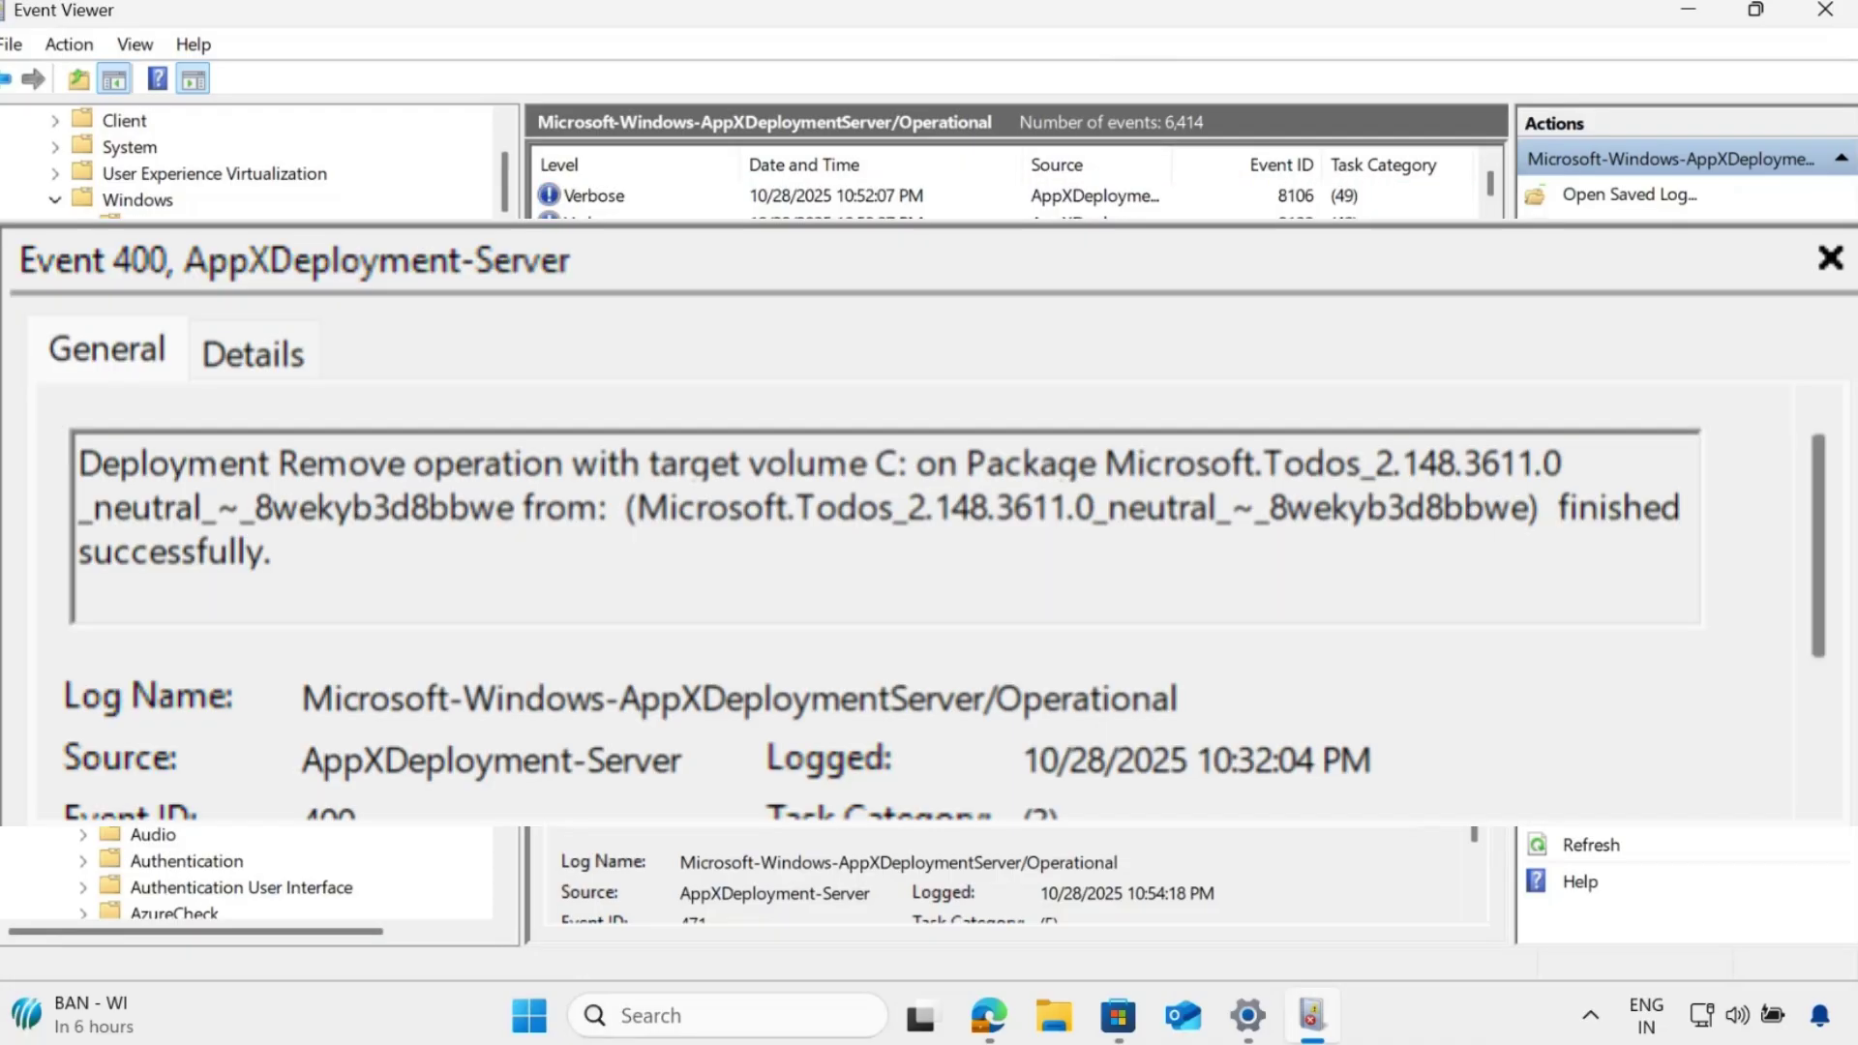
{"action": "left_click", "coordinate": [832, 484]}
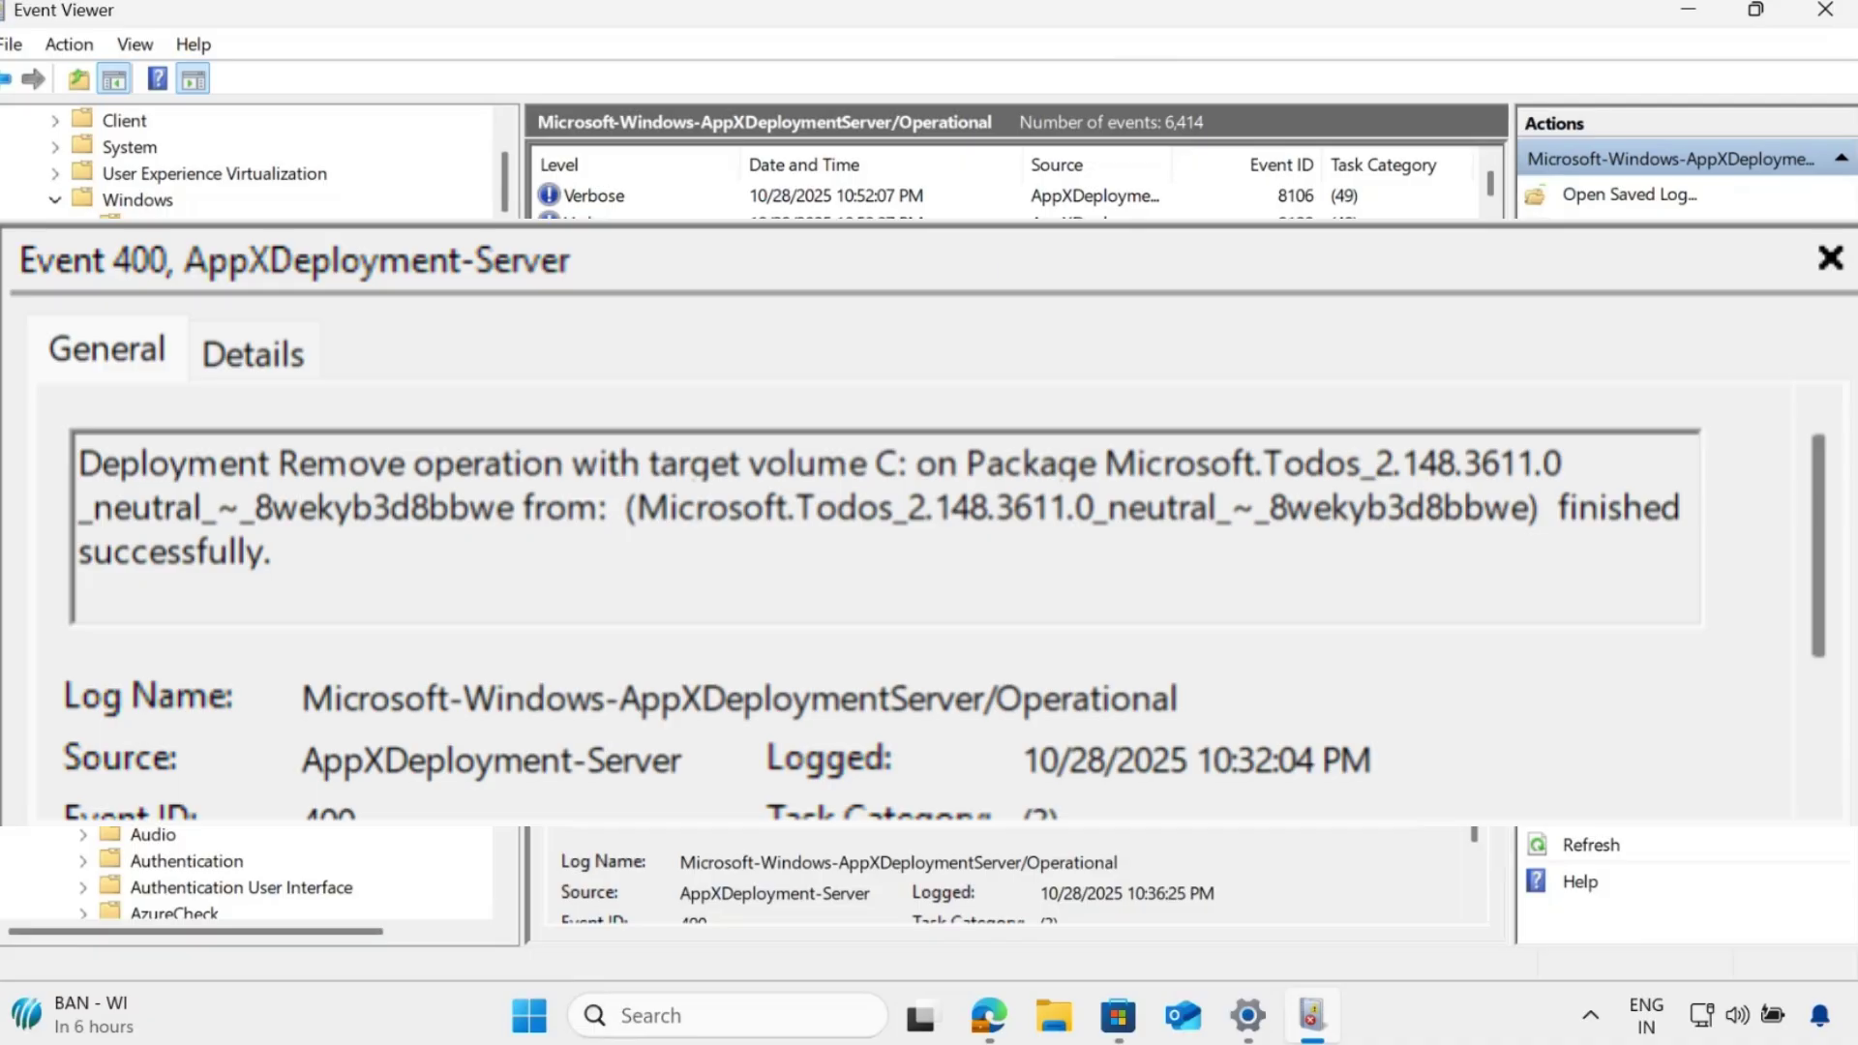